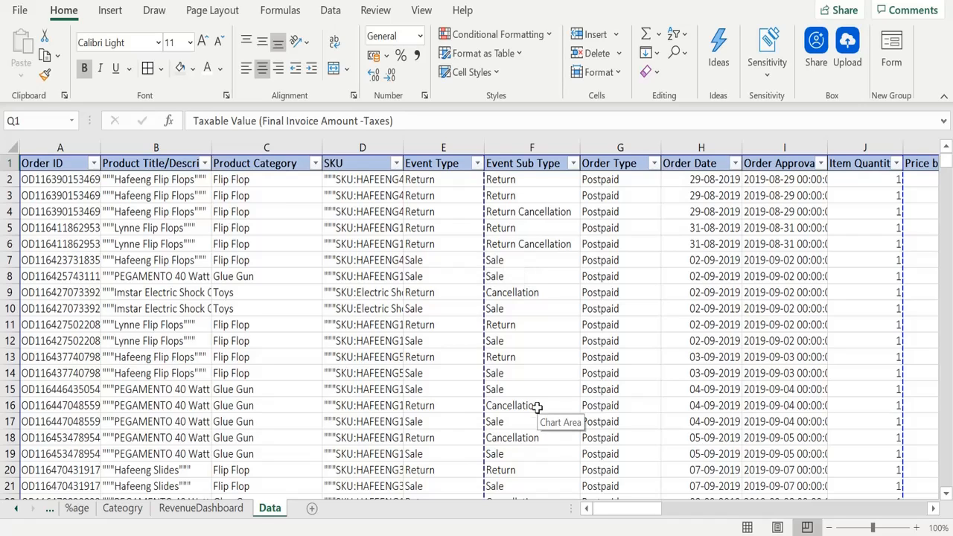
- On the RevenueDashboard sheet, add Assam and Bihar to the State slicer selection and Glue Gun, Jewellery and Stationary to the Product Category slicer
{"action": "left_click", "coordinate": [224, 511]}
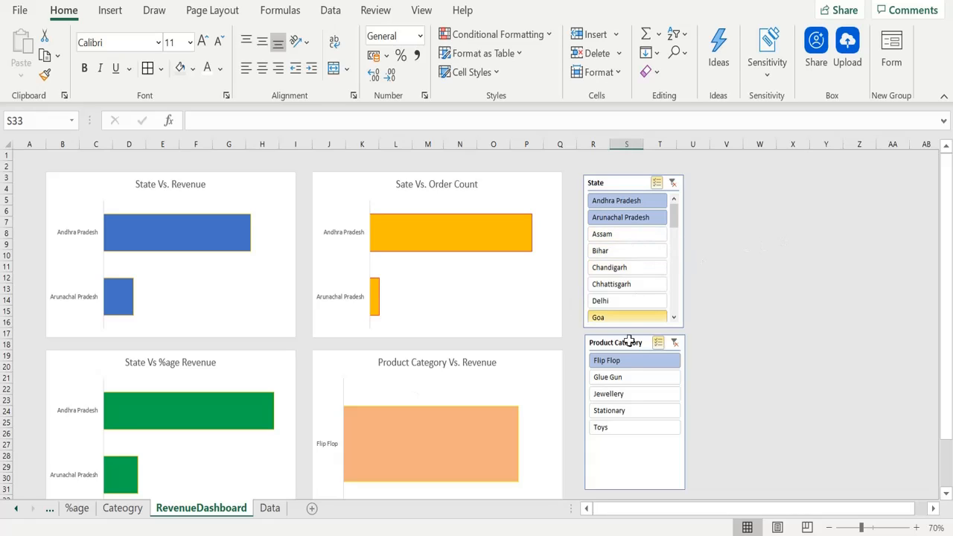
{"action": "left_click", "coordinate": [625, 237]}
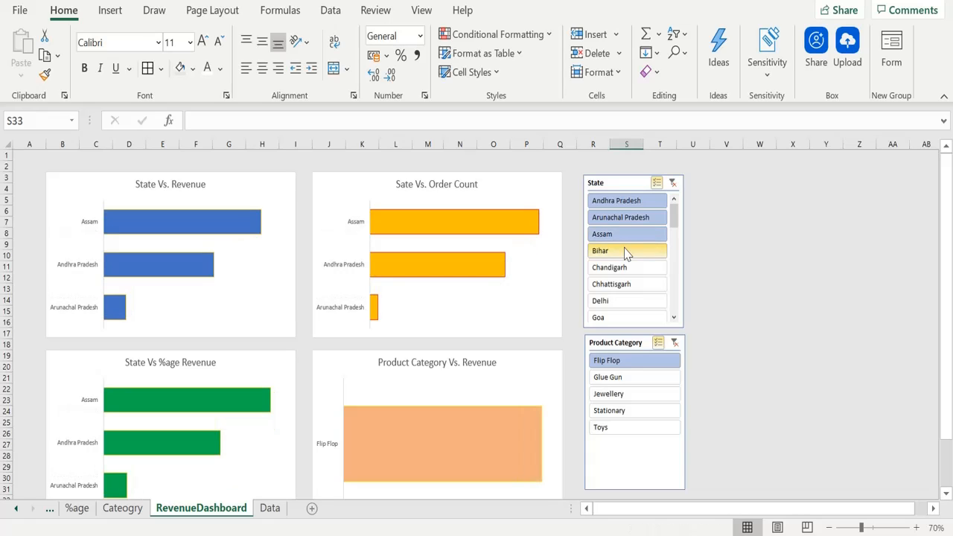
{"action": "left_click", "coordinate": [626, 252]}
{"action": "left_click", "coordinate": [626, 376]}
{"action": "left_click", "coordinate": [626, 395]}
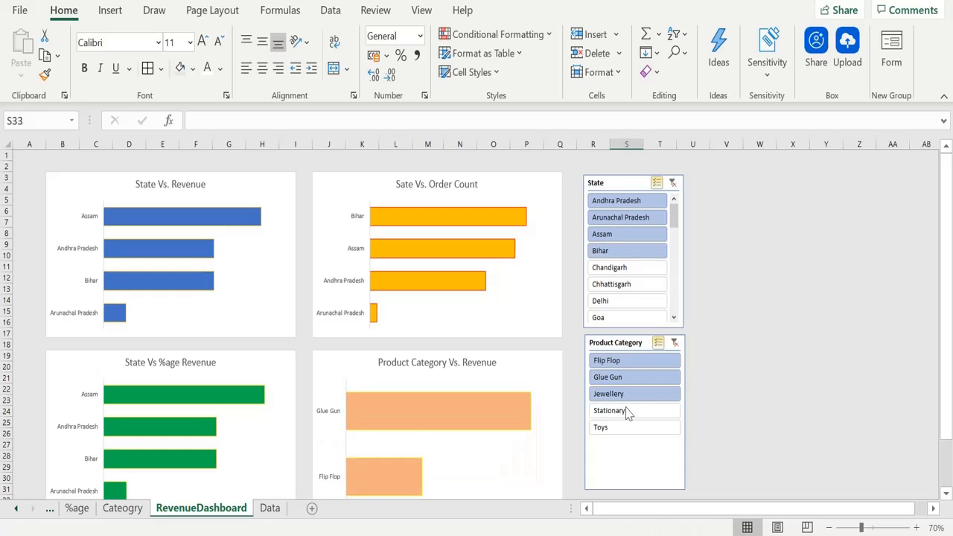
{"action": "left_click", "coordinate": [628, 412]}
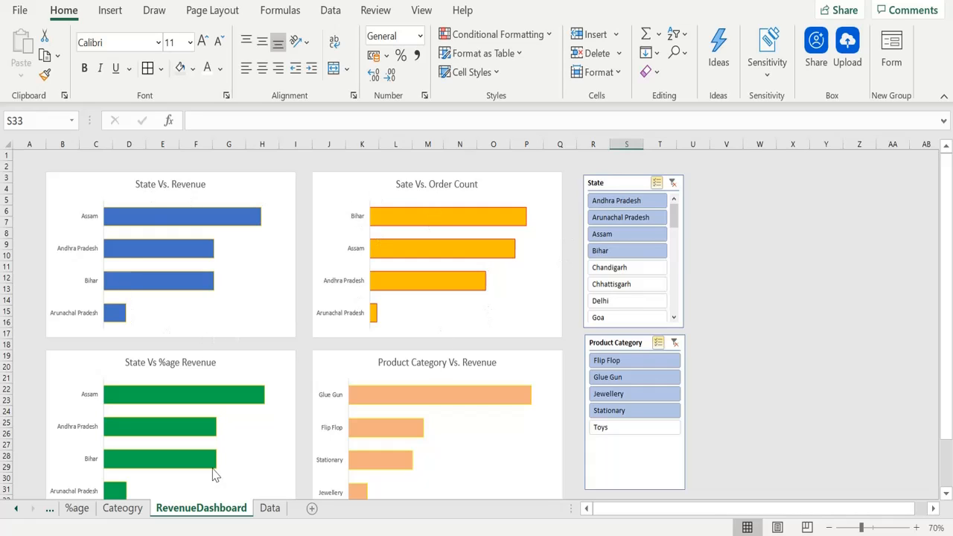
- Look through the %age, Revenue, Order Count and Cateogry pivot chart sheets and return to the RevenueDashboard sheet
{"action": "left_click", "coordinate": [77, 512]}
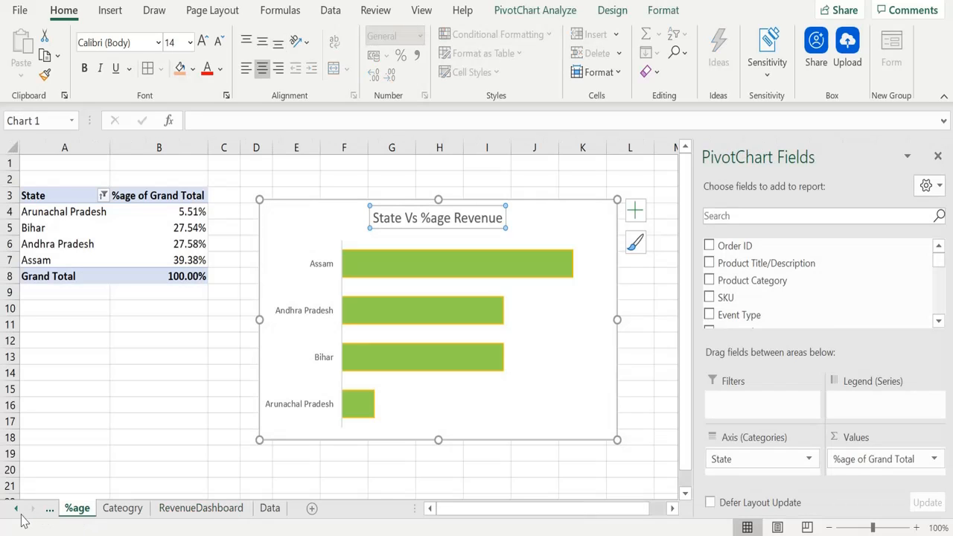
{"action": "left_click", "coordinate": [16, 513]}
{"action": "left_click", "coordinate": [82, 509]}
{"action": "left_click", "coordinate": [146, 510]}
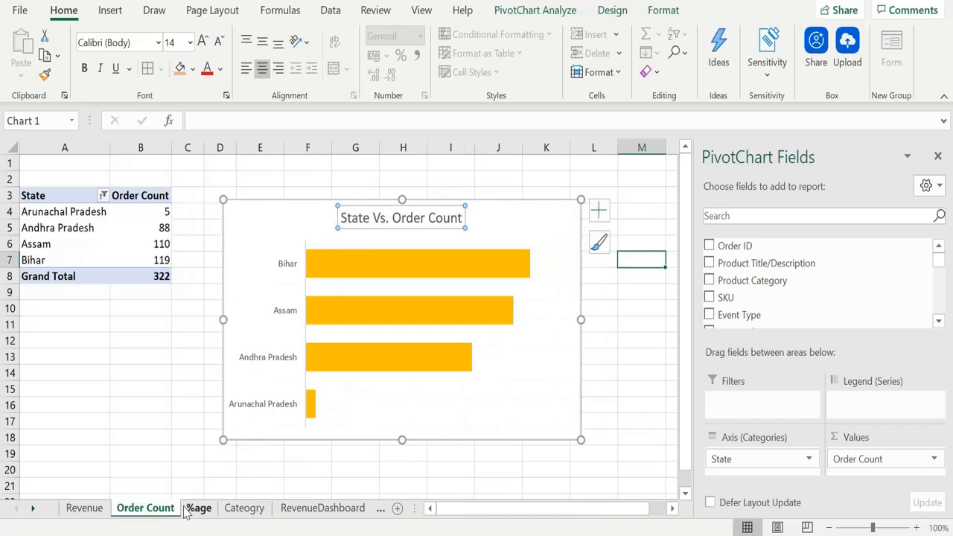
{"action": "left_click", "coordinate": [243, 509]}
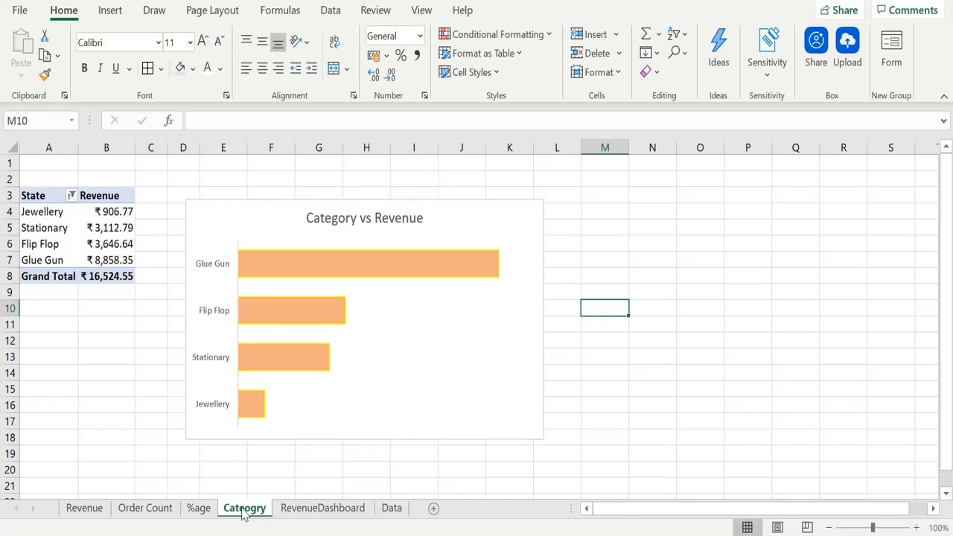
{"action": "left_click", "coordinate": [357, 510]}
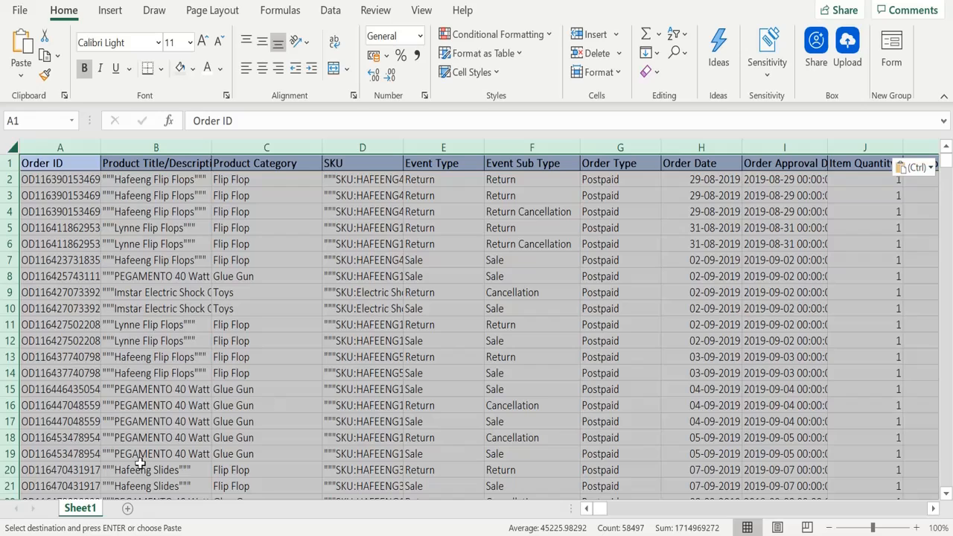
- In the new workbook, rename Sheet1 as Data and add another blank worksheet
{"action": "double_click", "coordinate": [90, 512]}
{"action": "type", "text": "Data"}
{"action": "key", "text": "Return"}
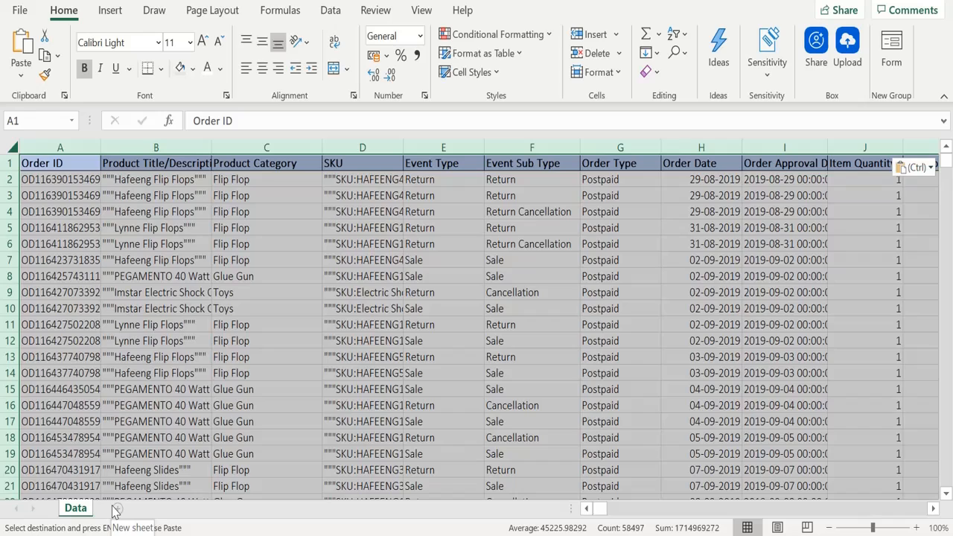
{"action": "left_click", "coordinate": [116, 509]}
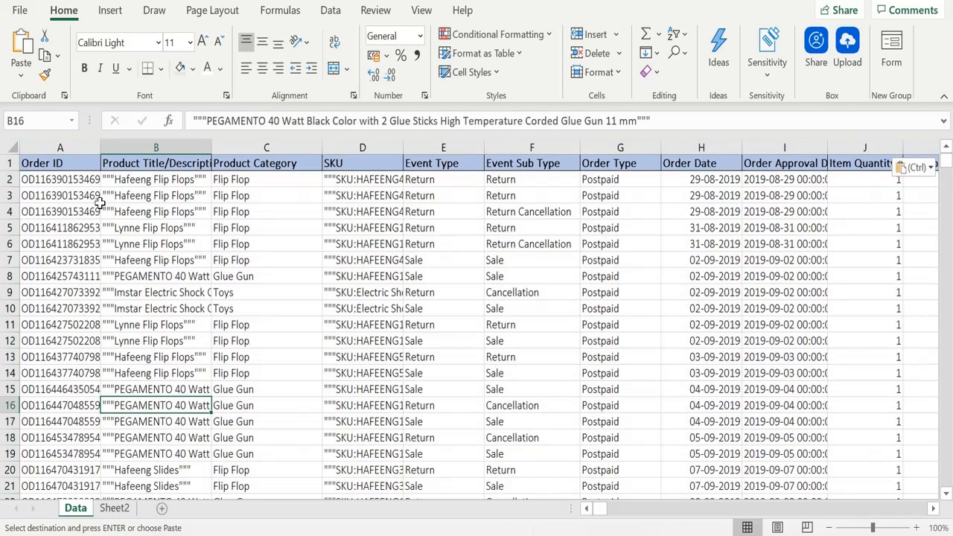
- Create a PivotTable on a new worksheet from the range Data!$A$1:$AK$1581
{"action": "left_click", "coordinate": [109, 11]}
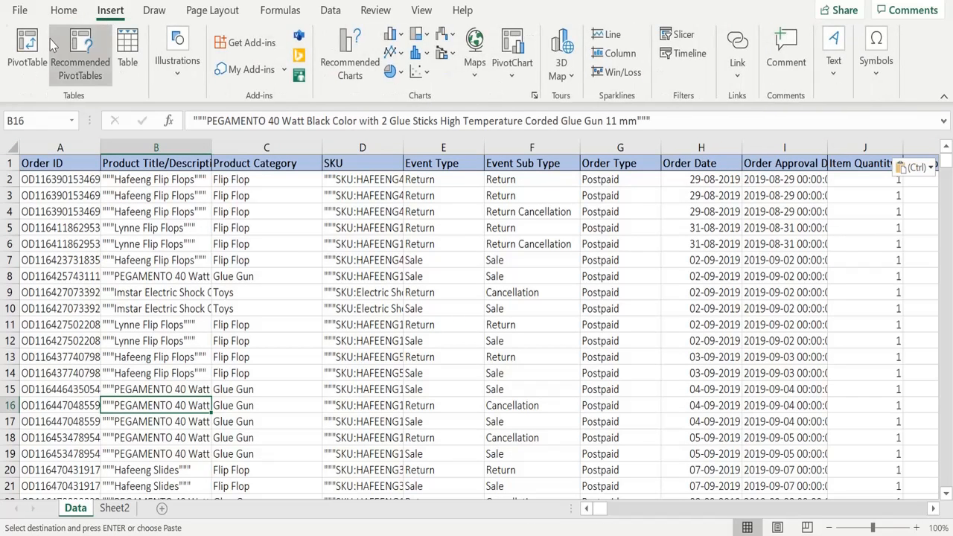
{"action": "left_click", "coordinate": [26, 67]}
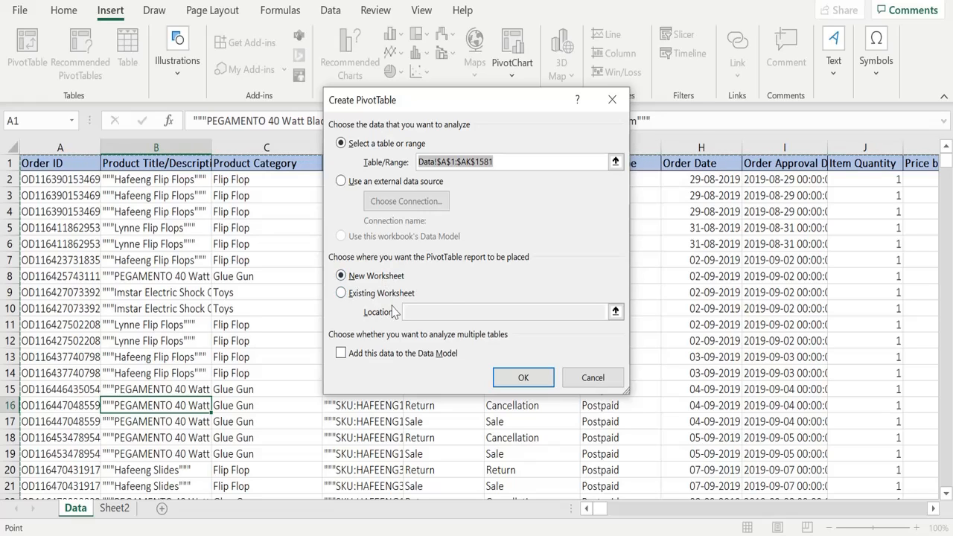
{"action": "left_click", "coordinate": [522, 377]}
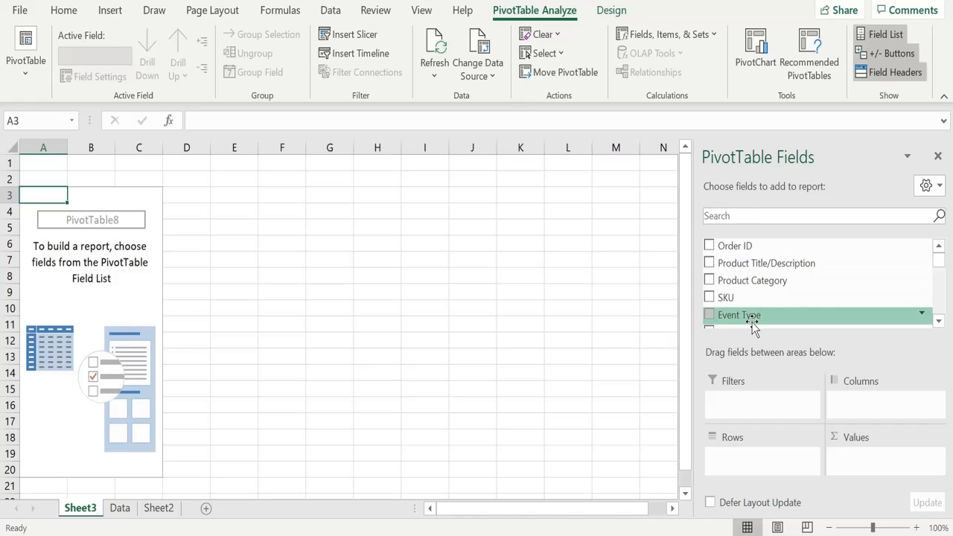
- Add the Customer's Billing State field to the PivotTable rows
{"action": "left_click", "coordinate": [942, 278]}
{"action": "mouse_move", "coordinate": [943, 278]}
{"action": "left_mouse_down"}
{"action": "mouse_move", "coordinate": [939, 311]}
{"action": "mouse_move", "coordinate": [940, 270]}
{"action": "left_mouse_up"}
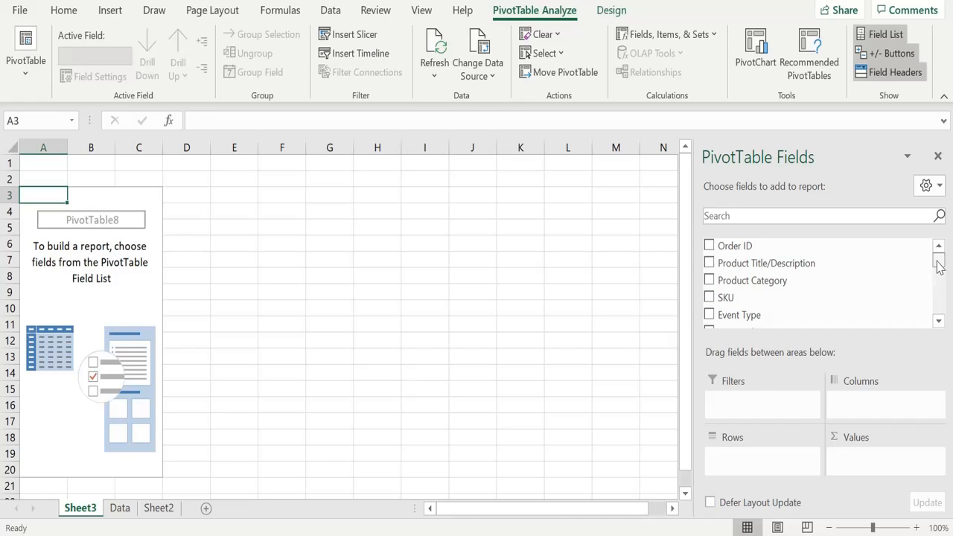
{"action": "left_click_drag", "start_coordinate": [940, 266], "coordinate": [937, 303]}
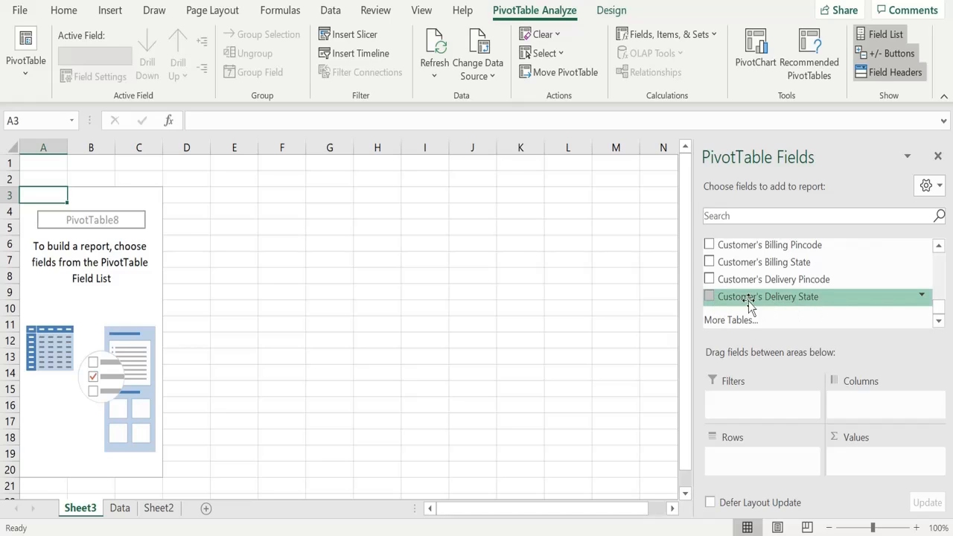
{"action": "left_click", "coordinate": [710, 264]}
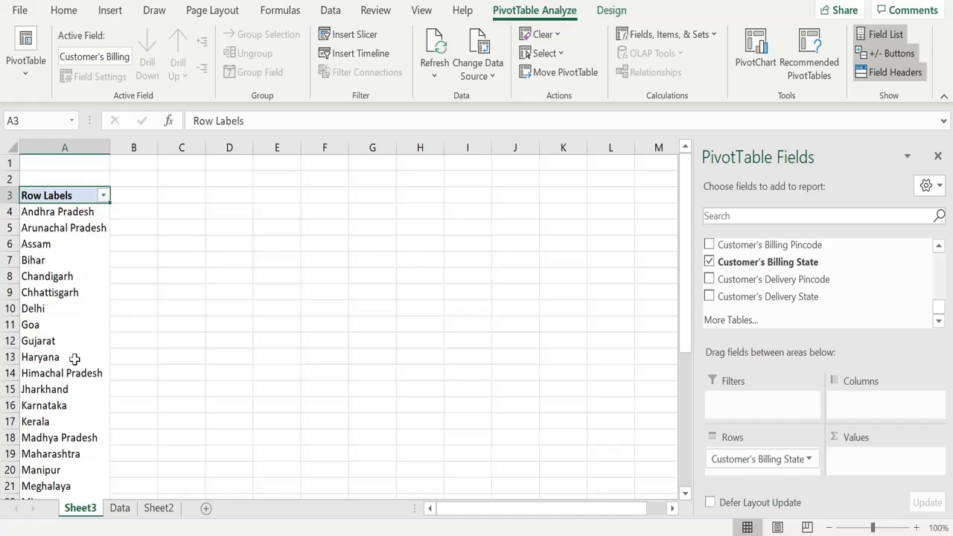
- Add the Taxable Value (Final Invoice Amount -Taxes) field to the PivotTable values as a sum
{"action": "left_click", "coordinate": [939, 248]}
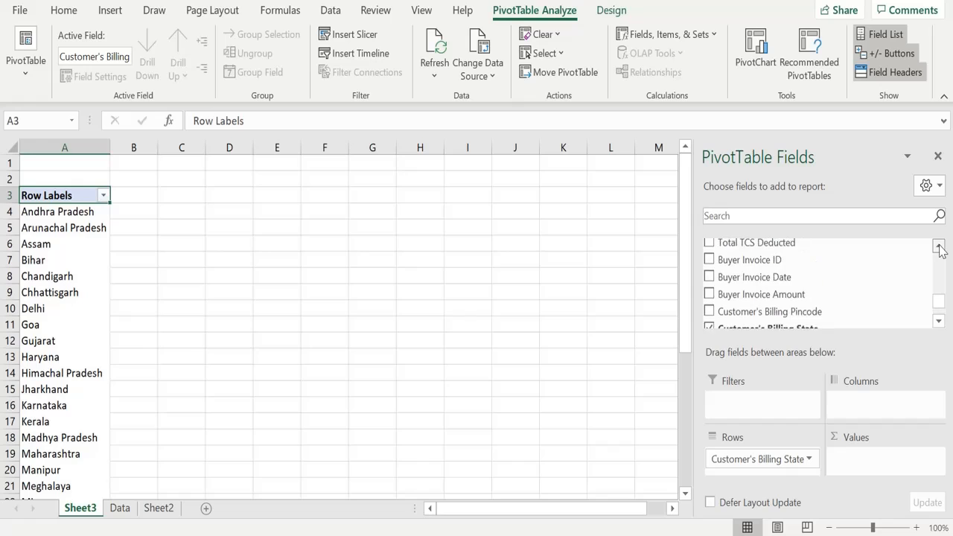
{"action": "left_click", "coordinate": [939, 248]}
{"action": "left_click", "coordinate": [939, 248]}
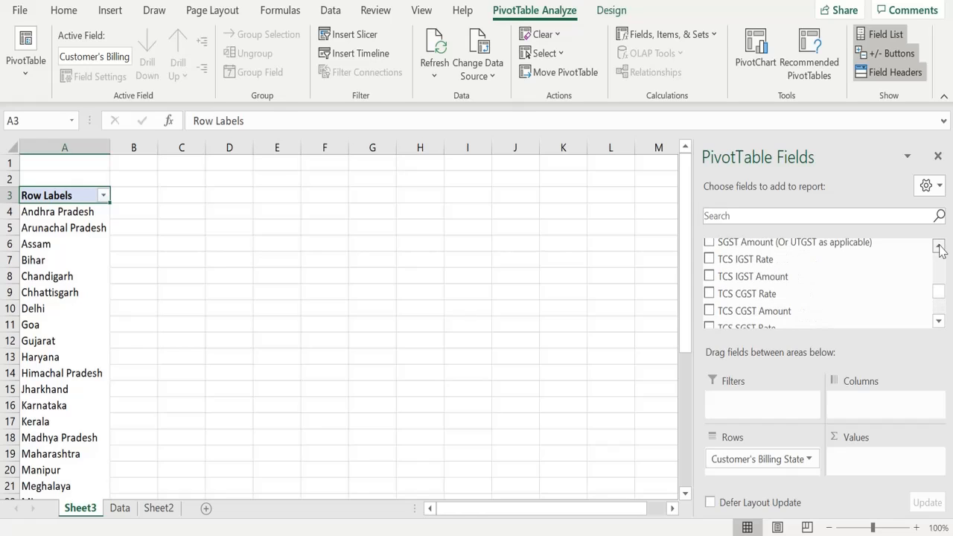
{"action": "left_click", "coordinate": [939, 248]}
{"action": "left_click", "coordinate": [940, 248]}
{"action": "left_click", "coordinate": [940, 249]}
{"action": "left_click", "coordinate": [939, 248]}
{"action": "left_click", "coordinate": [939, 248]}
{"action": "left_click", "coordinate": [940, 248]}
{"action": "left_click", "coordinate": [939, 248]}
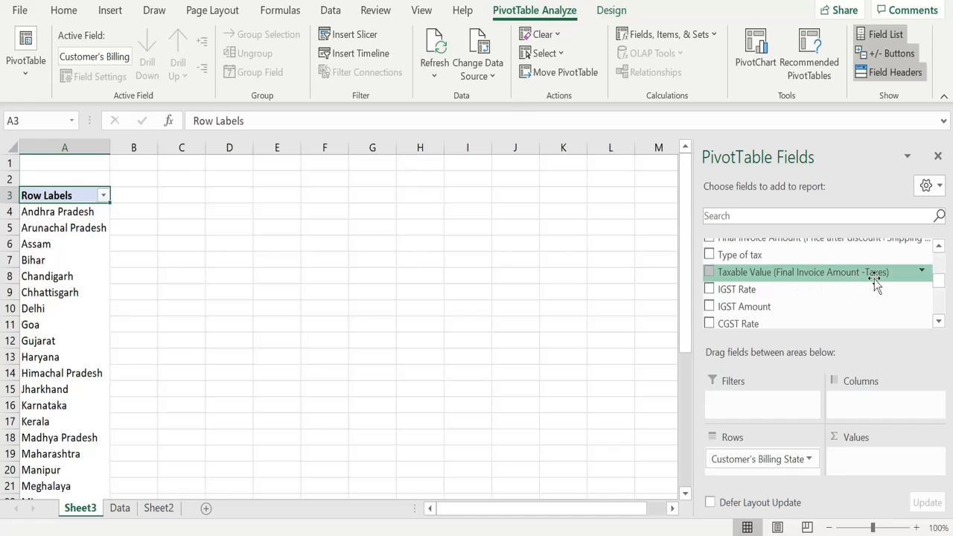
{"action": "left_click_drag", "start_coordinate": [761, 274], "coordinate": [886, 469]}
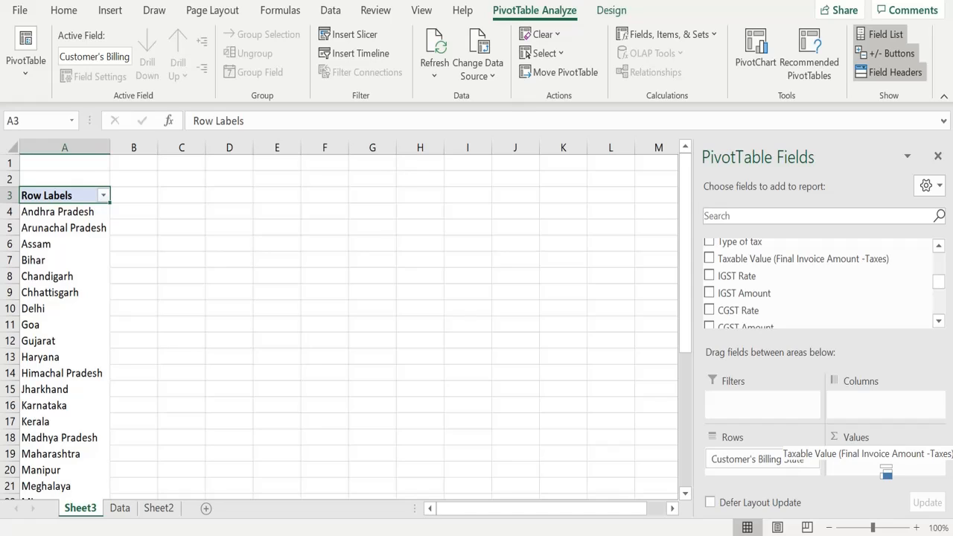
{"action": "left_click_drag", "start_coordinate": [885, 469], "coordinate": [885, 470]}
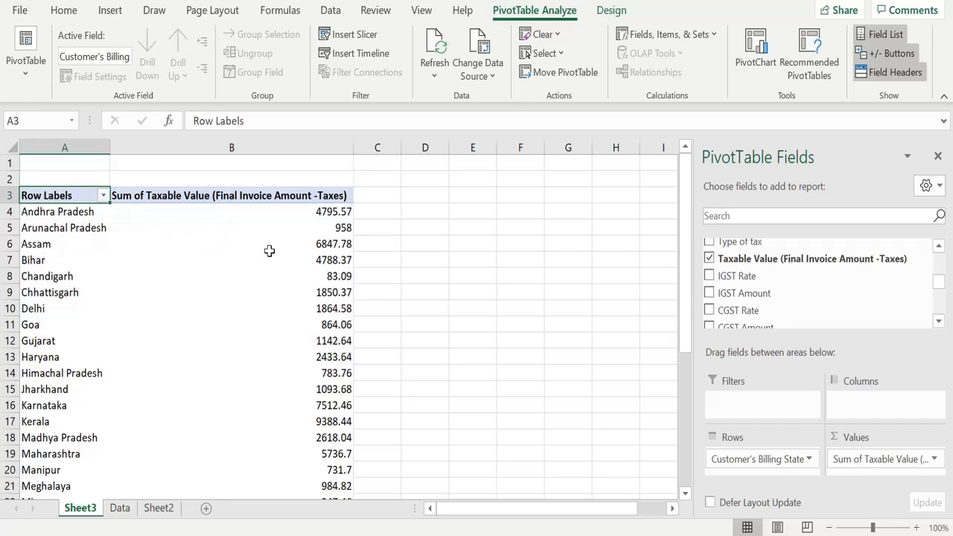
- Rename the Row Labels header in cell A3 to State
{"action": "mouse_move", "coordinate": [338, 273]}
{"action": "left_click_drag", "start_coordinate": [255, 123], "coordinate": [176, 110]}
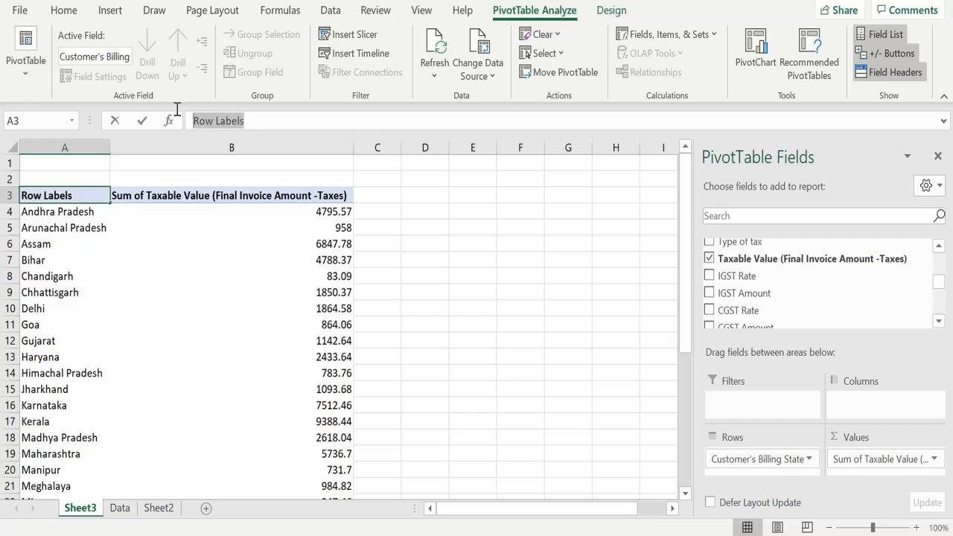
{"action": "type", "text": "State"}
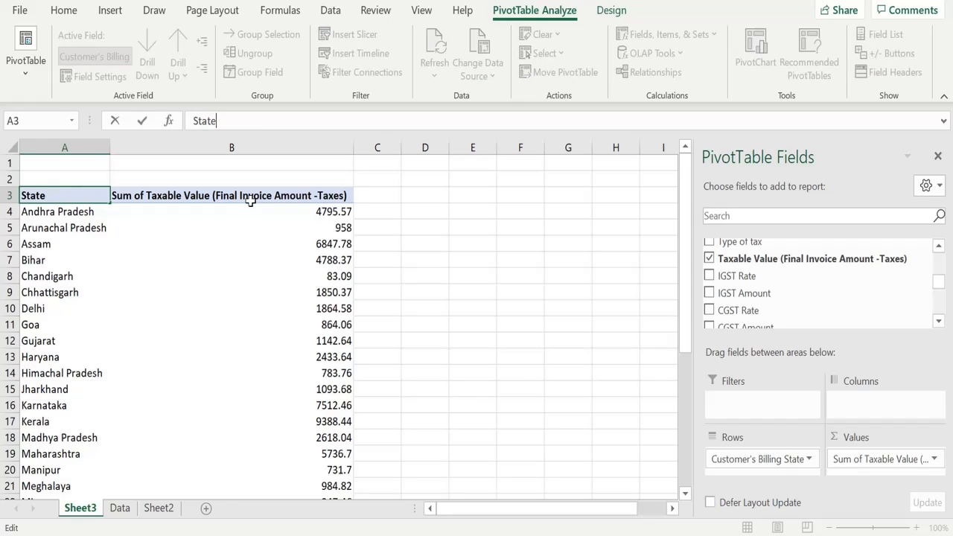
- Rename the value header in cell B3 to Revenue generated and autofit the width of column B
{"action": "left_click", "coordinate": [251, 199]}
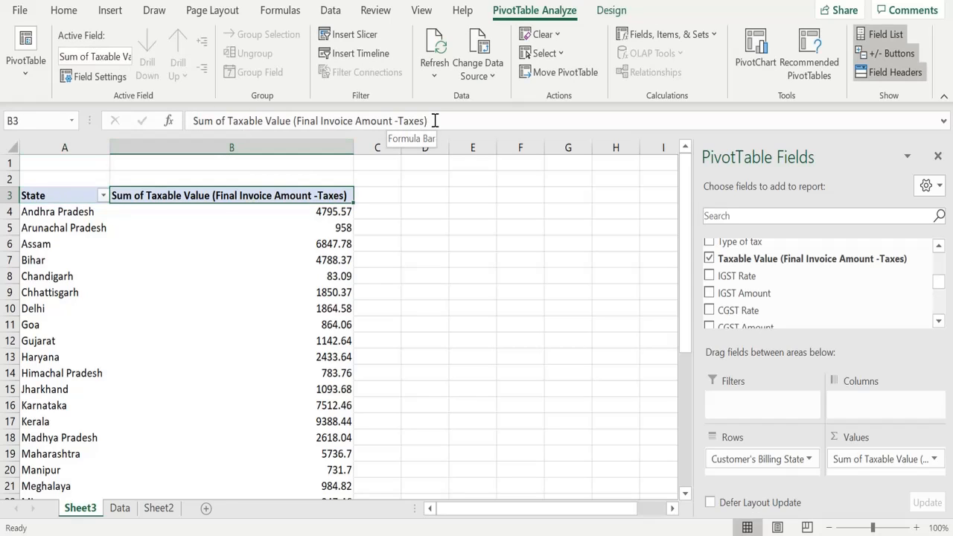
{"action": "left_click_drag", "start_coordinate": [434, 121], "coordinate": [192, 122]}
{"action": "type", "text": "Revenue generated"}
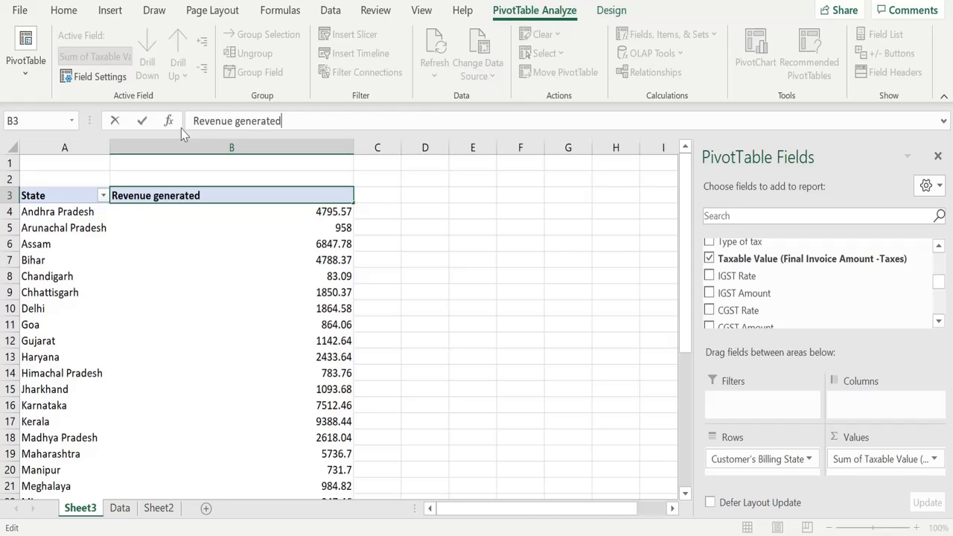
{"action": "key", "text": "Return"}
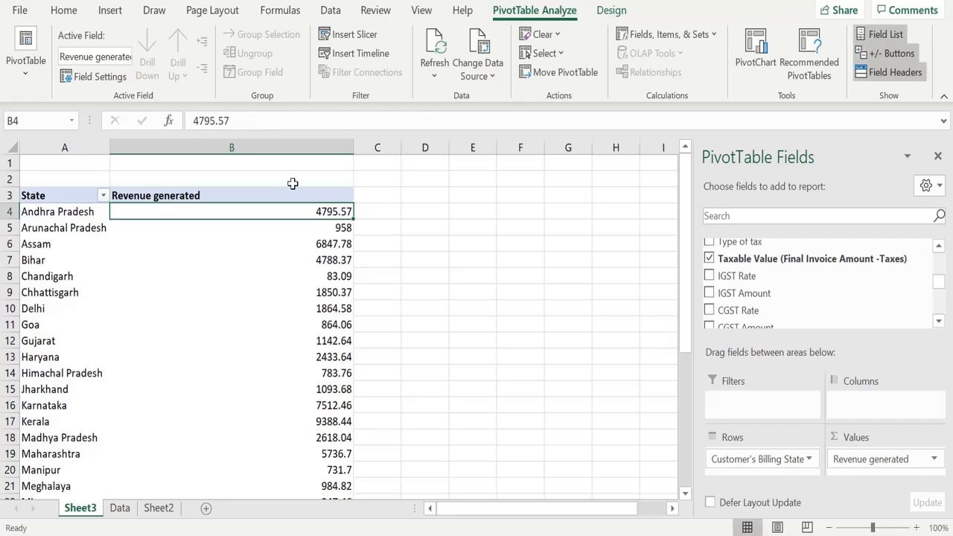
{"action": "double_click", "coordinate": [354, 148]}
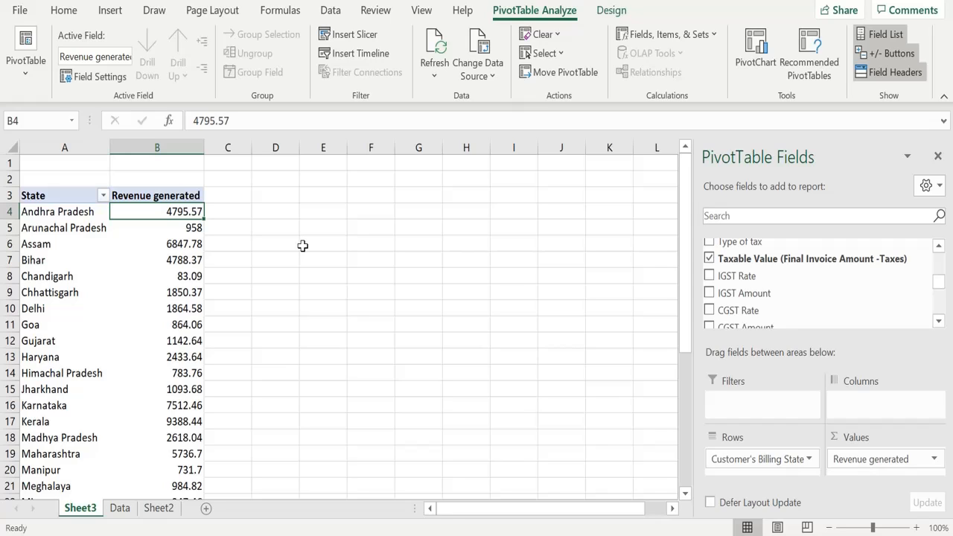
- Sort the PivotTable states by Revenue generated from largest to smallest
{"action": "right_click", "coordinate": [169, 213]}
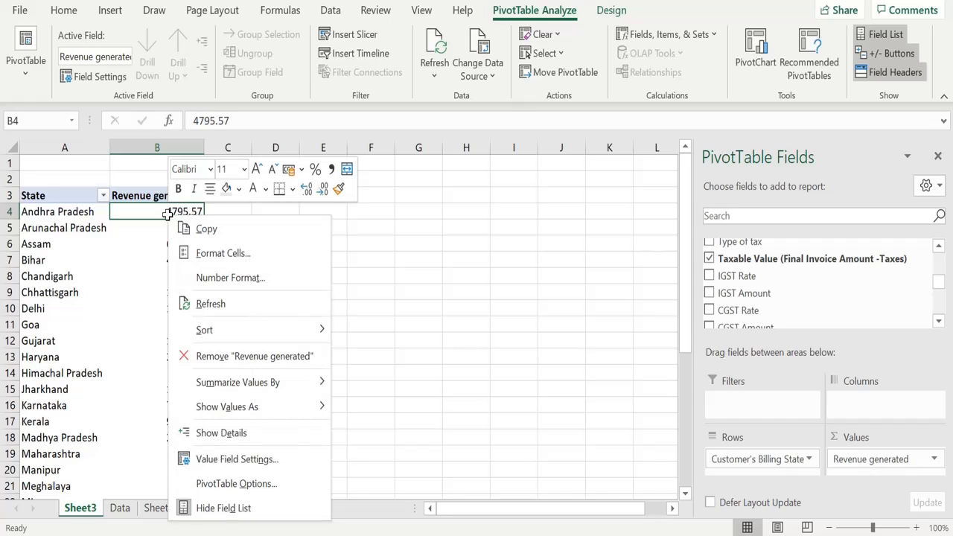
{"action": "mouse_move", "coordinate": [223, 332]}
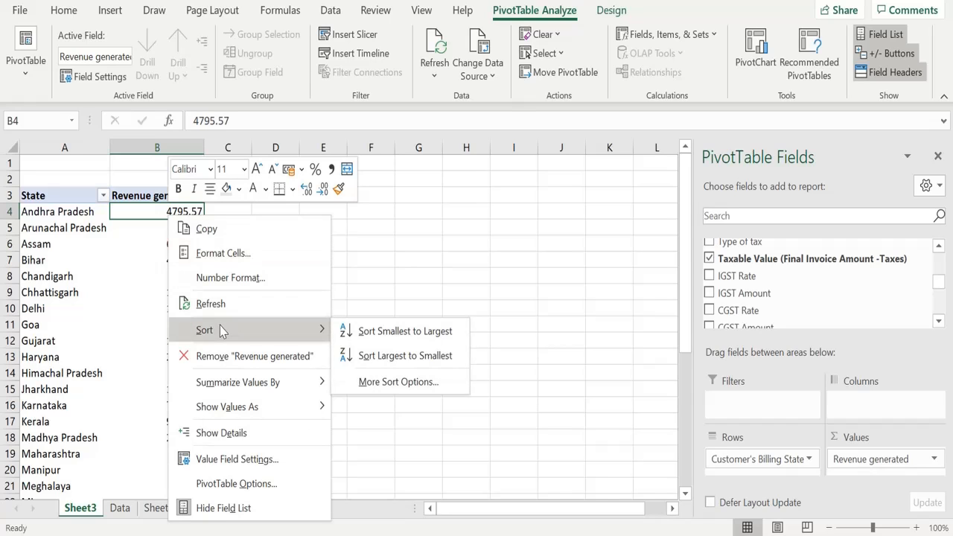
{"action": "left_click", "coordinate": [366, 359]}
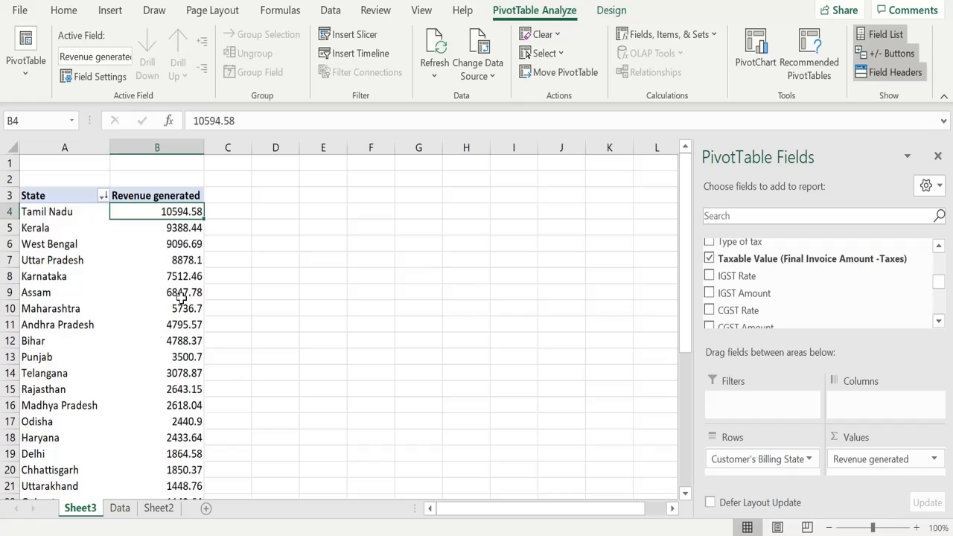
{"action": "mouse_move", "coordinate": [179, 398]}
{"action": "mouse_move", "coordinate": [191, 281]}
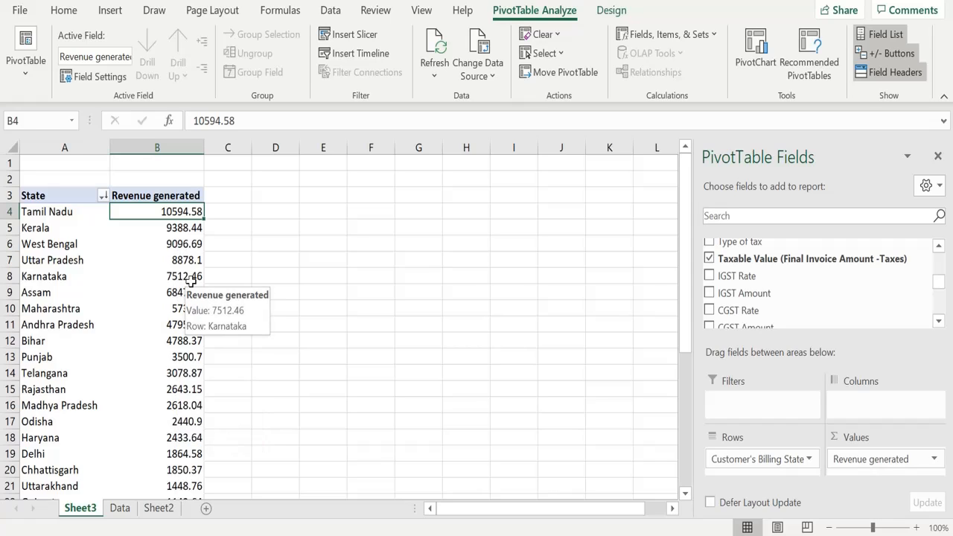
- Filter the PivotTable to the top 5 states by Revenue generated
{"action": "left_click", "coordinate": [102, 196]}
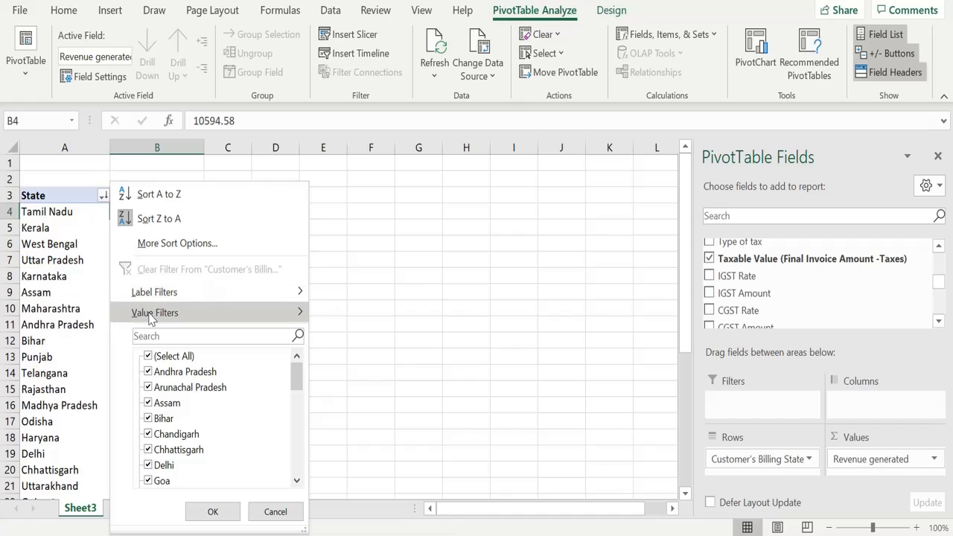
{"action": "mouse_move", "coordinate": [195, 318]}
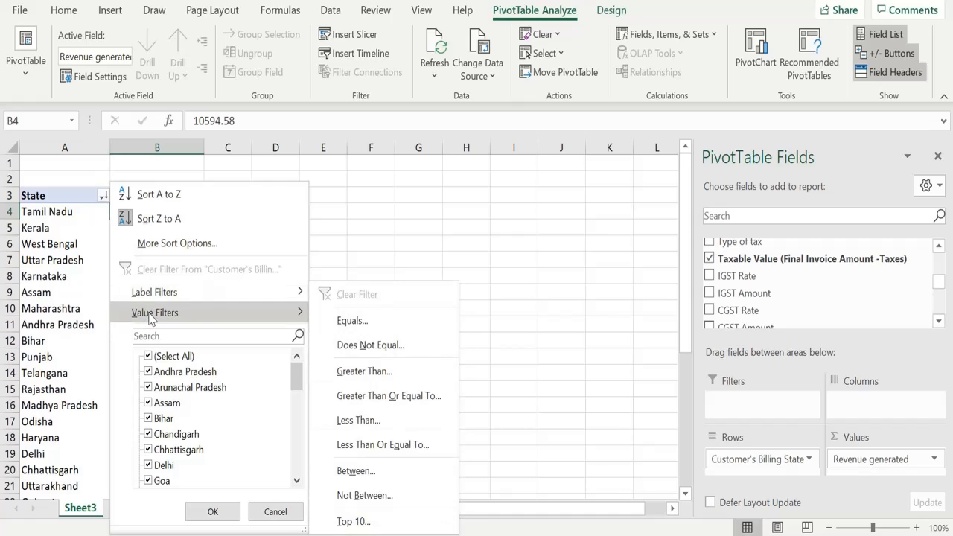
{"action": "left_click", "coordinate": [362, 523]}
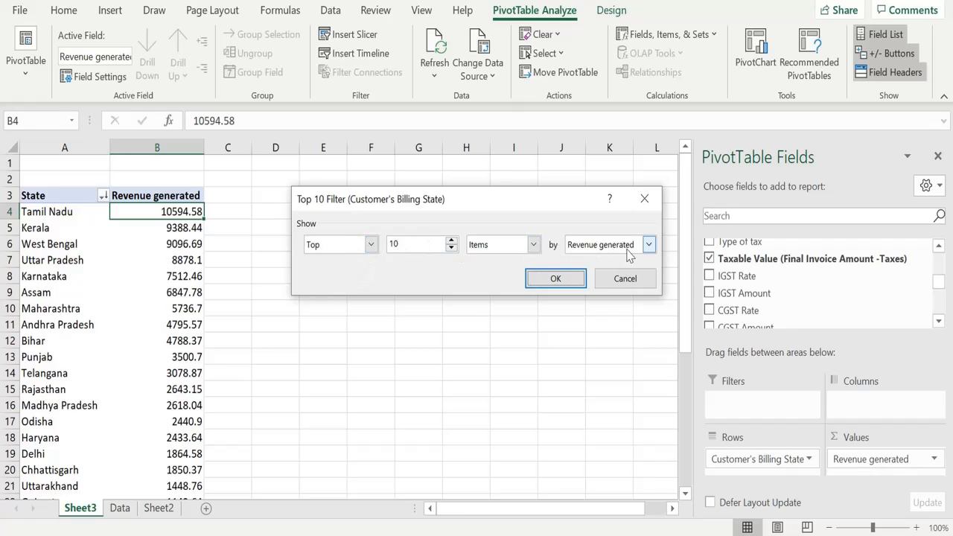
{"action": "double_click", "coordinate": [425, 247]}
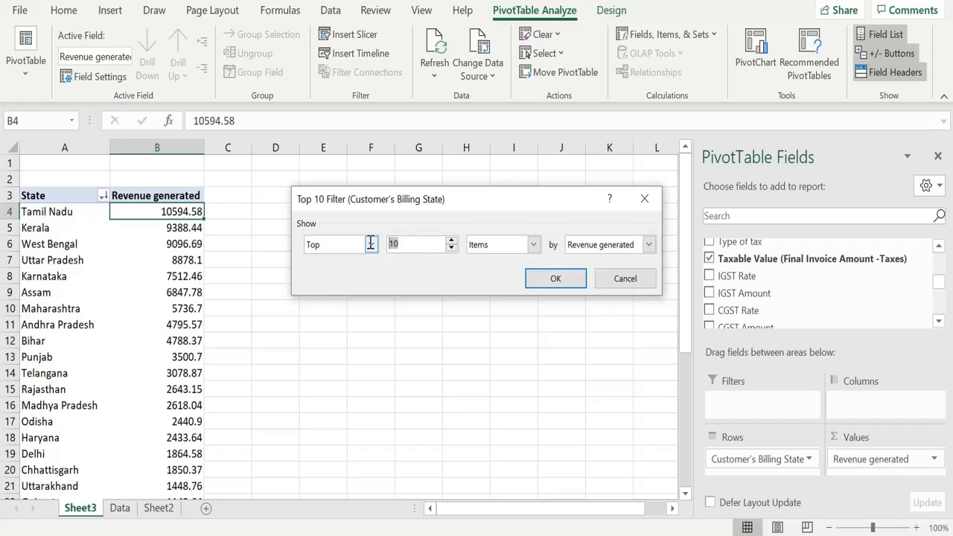
{"action": "type", "text": "5"}
{"action": "left_click", "coordinate": [552, 279]}
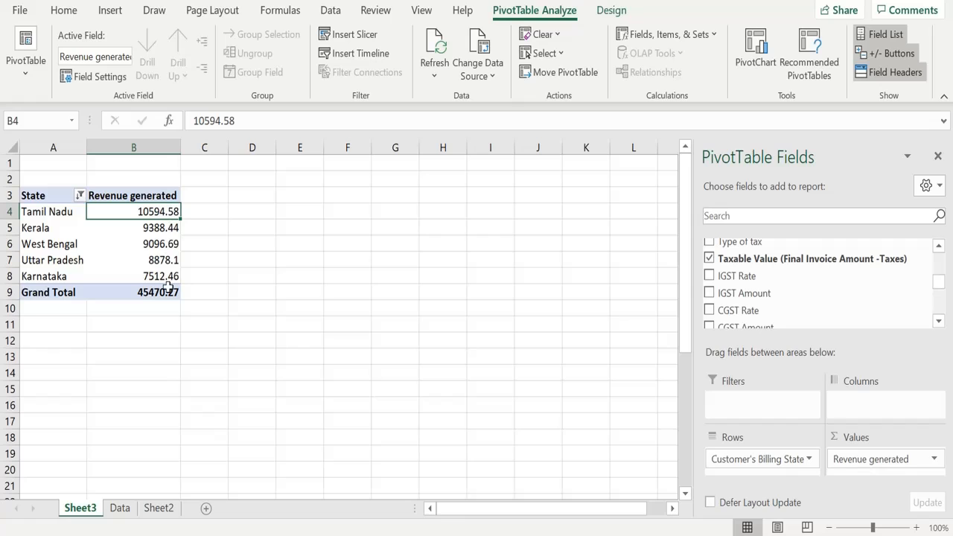
- Change the State value filter to show the bottom 5 items by Revenue generated
{"action": "left_click", "coordinate": [79, 195]}
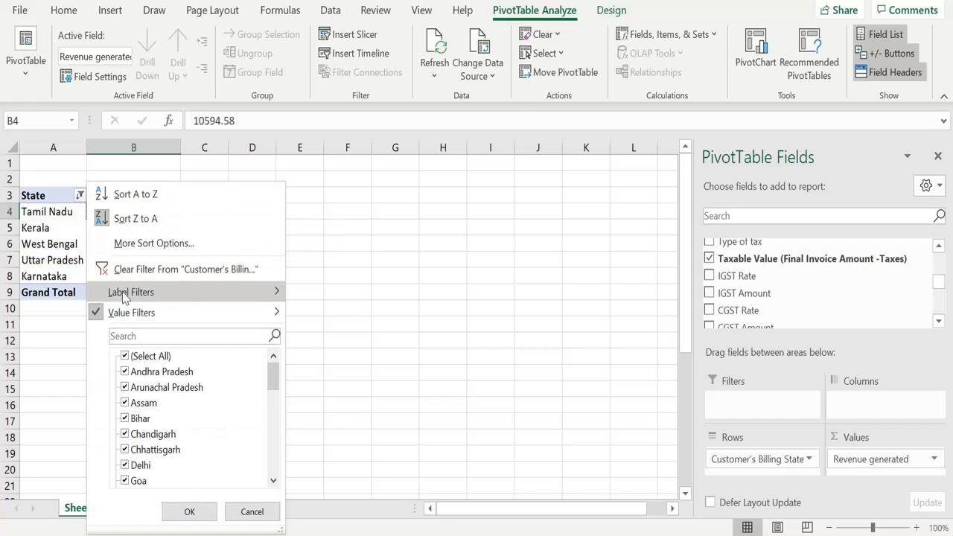
{"action": "mouse_move", "coordinate": [273, 321]}
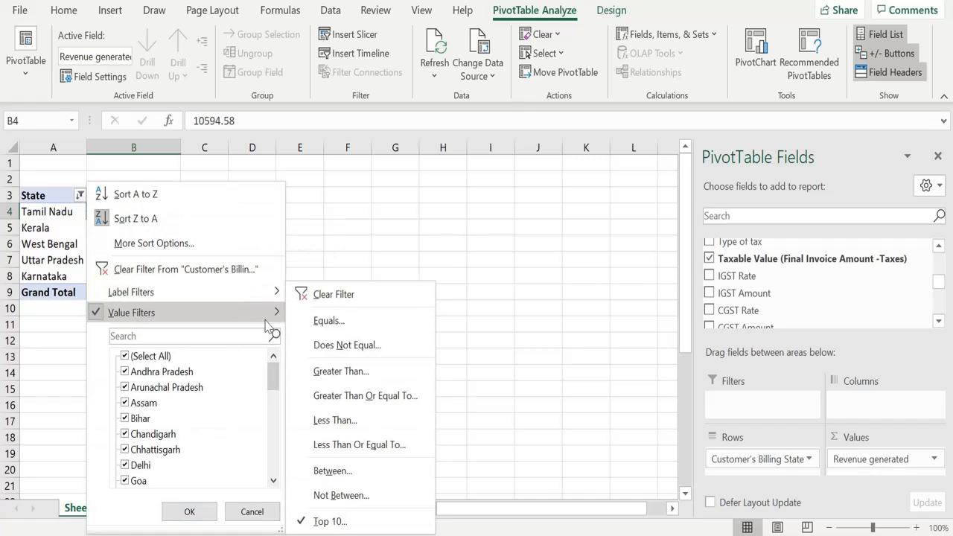
{"action": "left_click", "coordinate": [365, 525]}
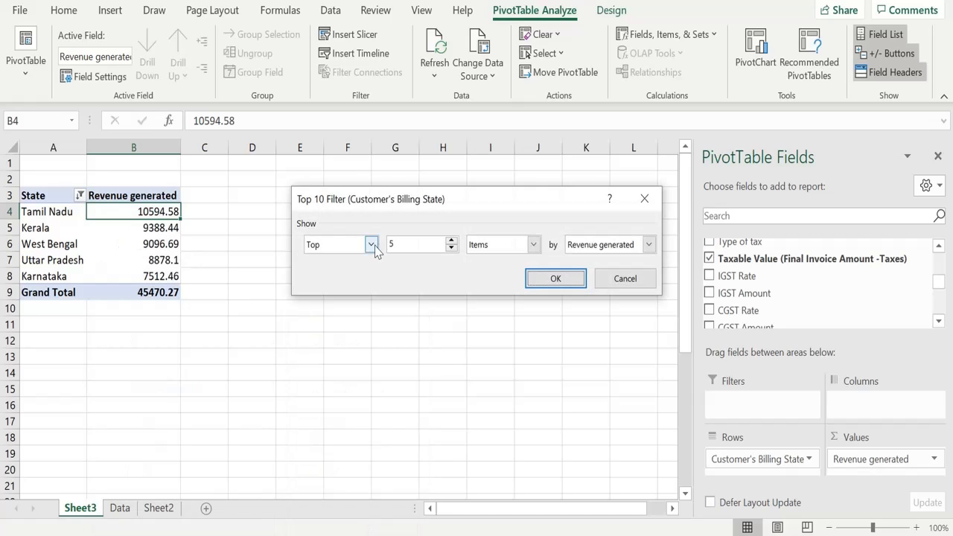
{"action": "left_click", "coordinate": [371, 246]}
{"action": "left_click", "coordinate": [353, 273]}
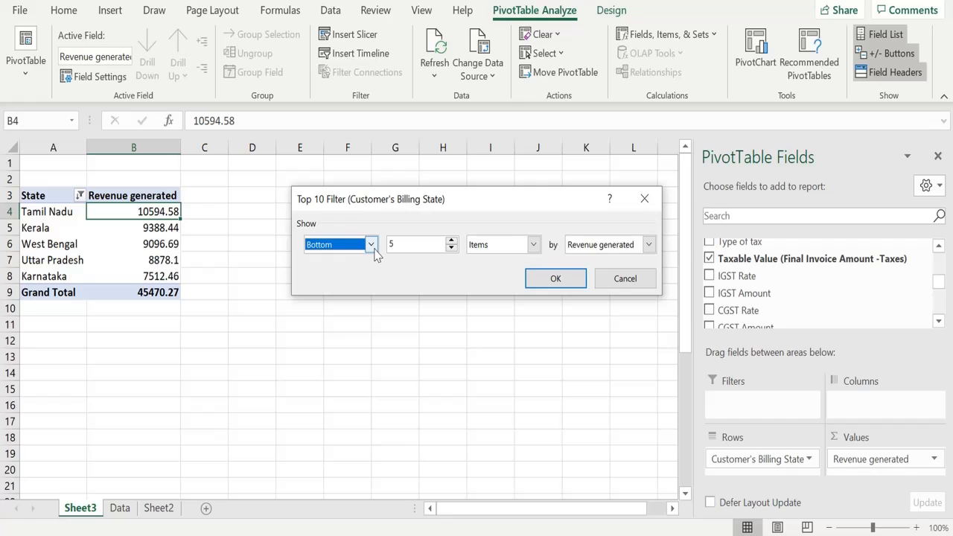
{"action": "left_click", "coordinate": [551, 279]}
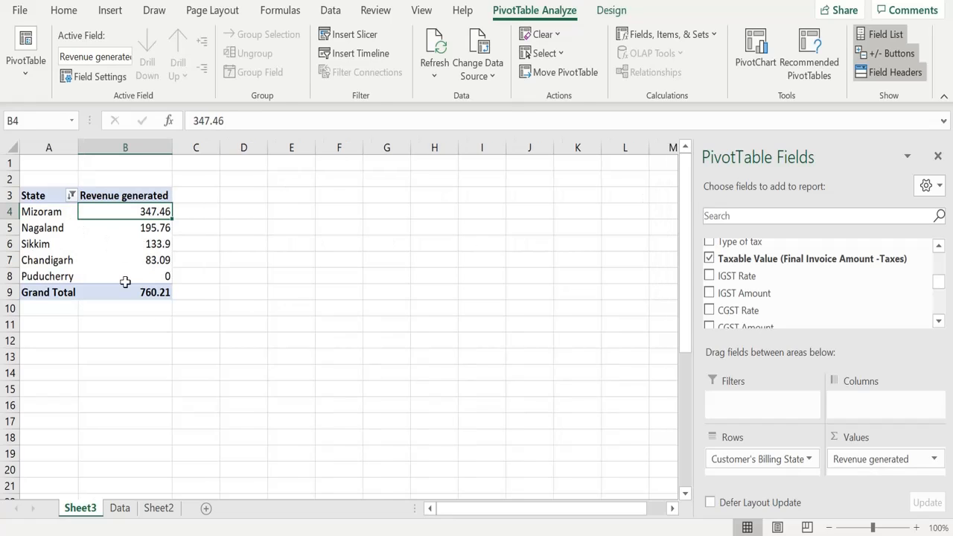
- Clear the value filter from the State field
{"action": "left_click", "coordinate": [72, 195]}
{"action": "mouse_move", "coordinate": [263, 308]}
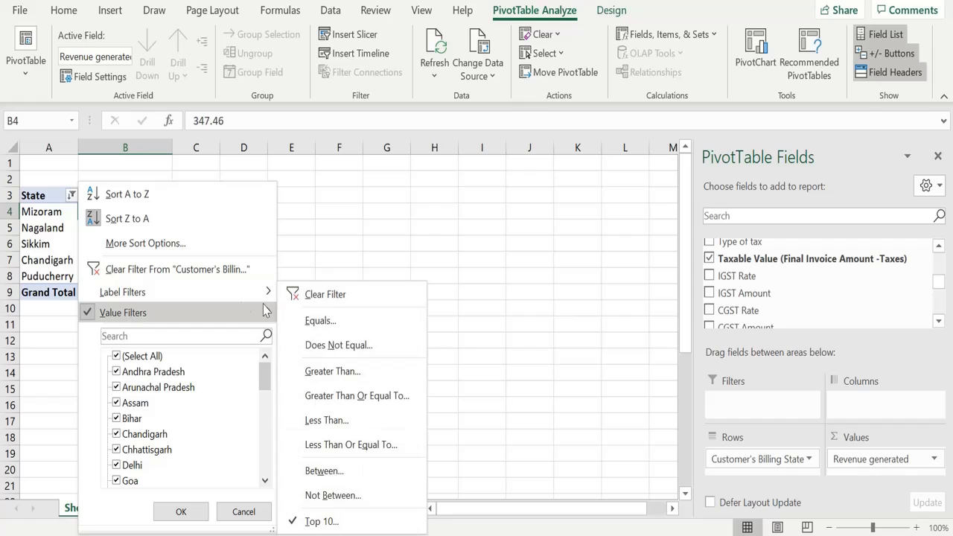
{"action": "left_click", "coordinate": [325, 295]}
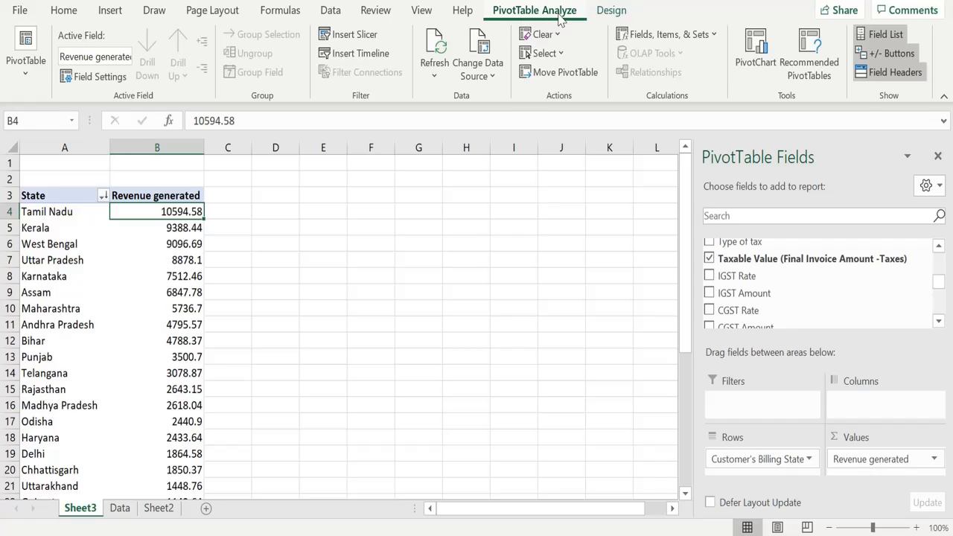
- Insert a clustered bar PivotChart of Revenue generated by state
{"action": "left_click", "coordinate": [754, 67]}
{"action": "mouse_move", "coordinate": [419, 196]}
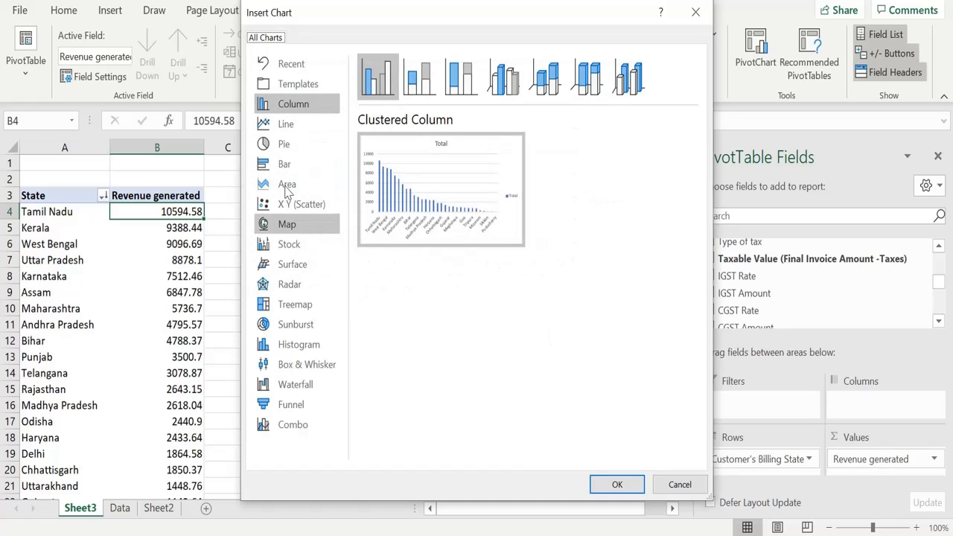
{"action": "left_click", "coordinate": [282, 170]}
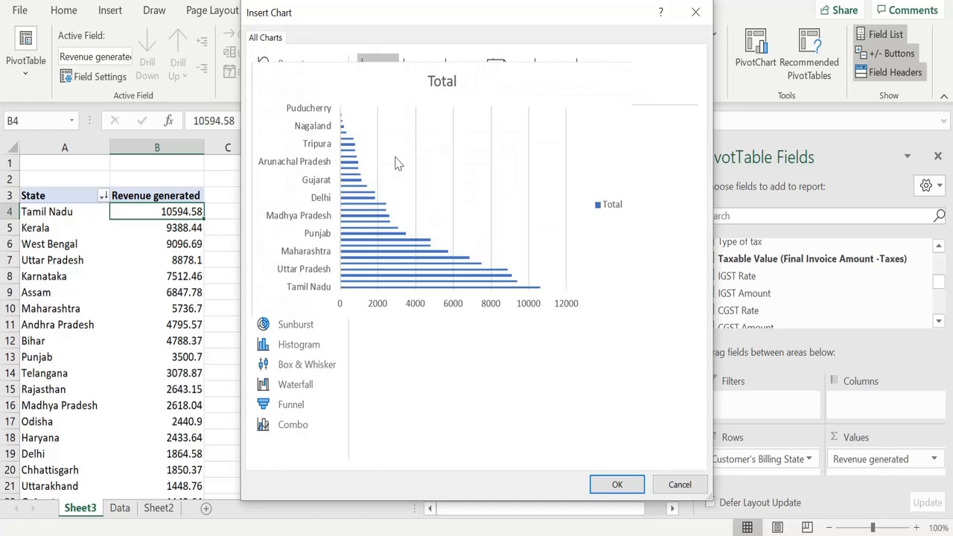
{"action": "key", "text": "Return"}
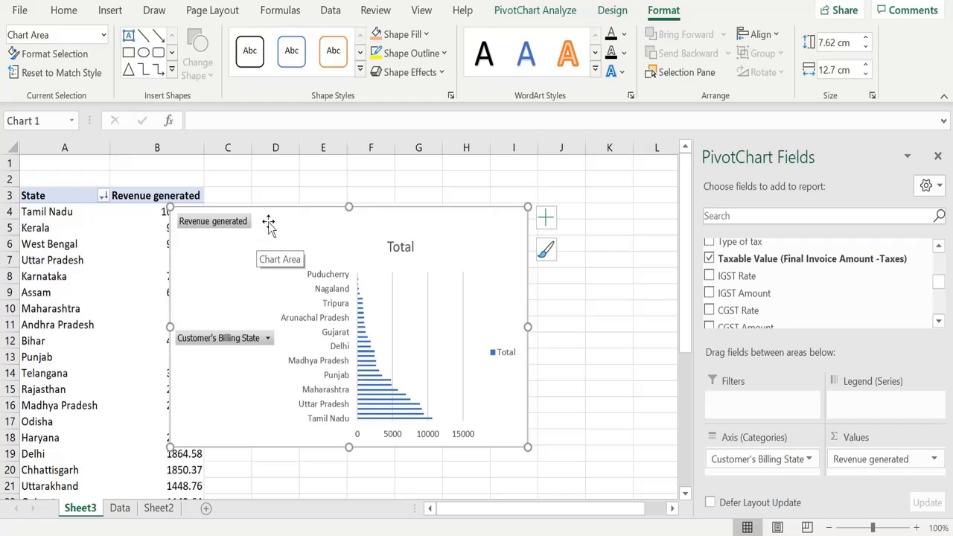
- Move the chart beside the PivotTable, clear of its data, and hide all field buttons on the chart
{"action": "left_click_drag", "start_coordinate": [267, 222], "coordinate": [348, 217]}
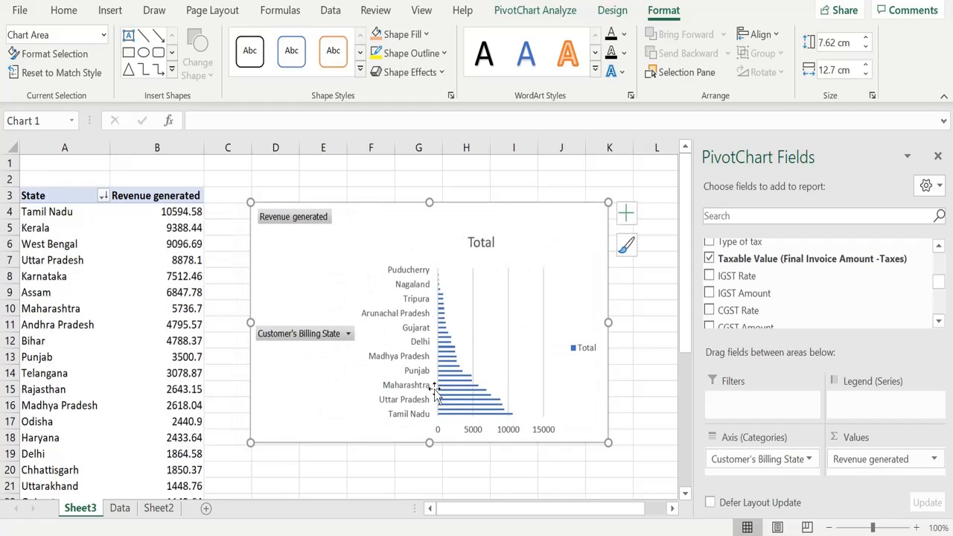
{"action": "right_click", "coordinate": [336, 334]}
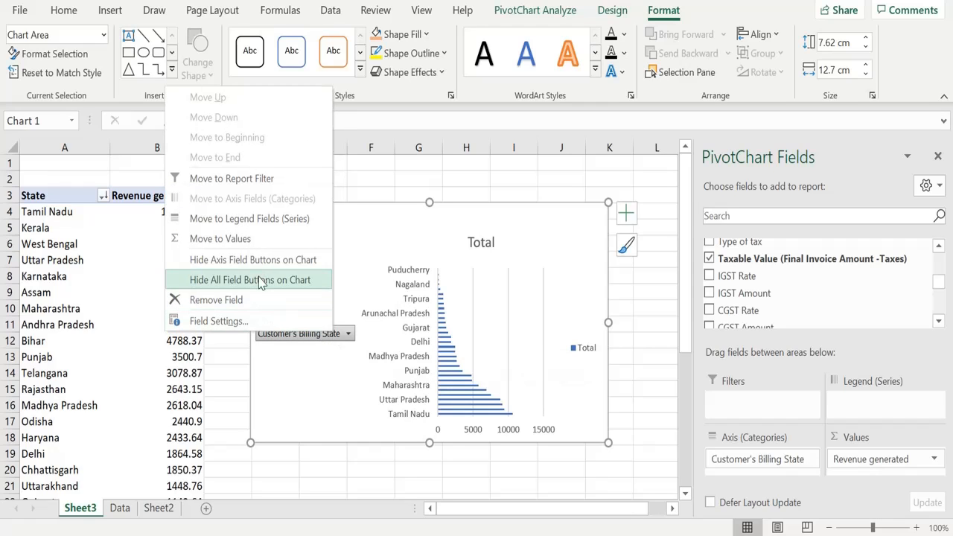
{"action": "left_click", "coordinate": [260, 281]}
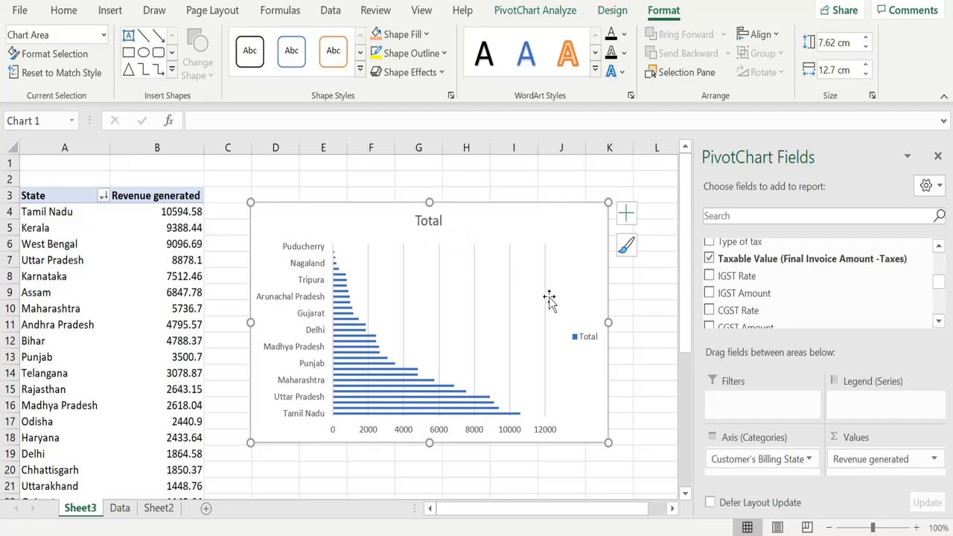
- Delete the chart's legend, vertical gridlines and horizontal value axis
{"action": "left_click", "coordinate": [583, 336]}
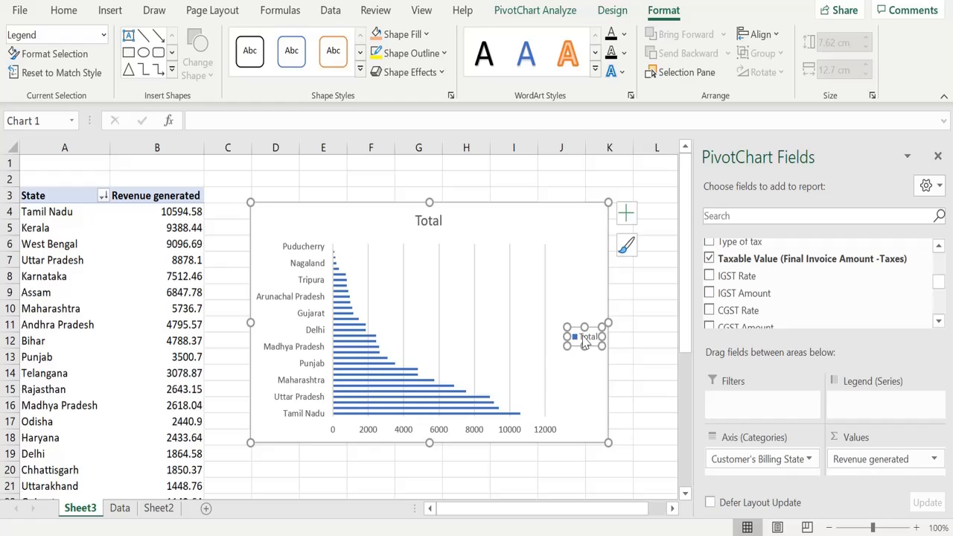
{"action": "key", "text": "Delete"}
{"action": "double_click", "coordinate": [588, 378]}
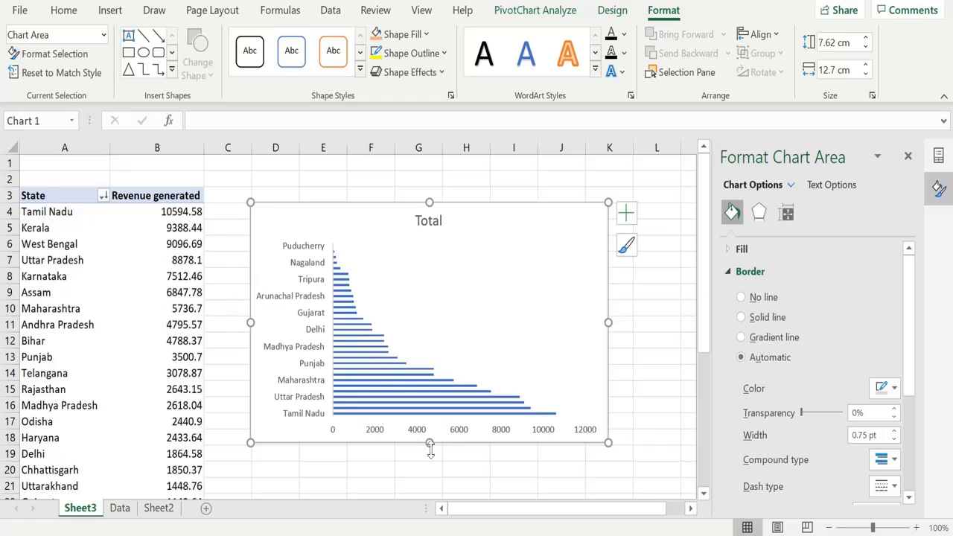
{"action": "mouse_move", "coordinate": [428, 400]}
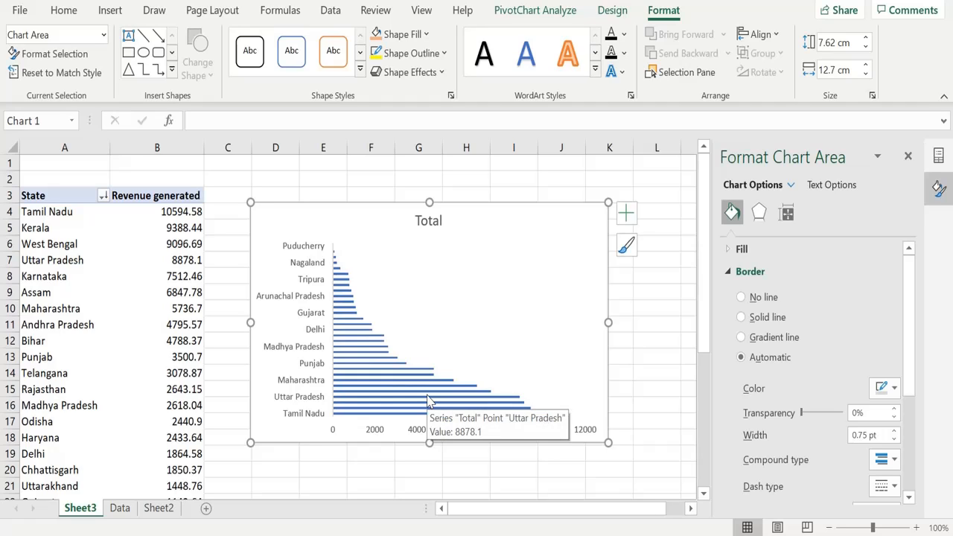
{"action": "left_click", "coordinate": [383, 437]}
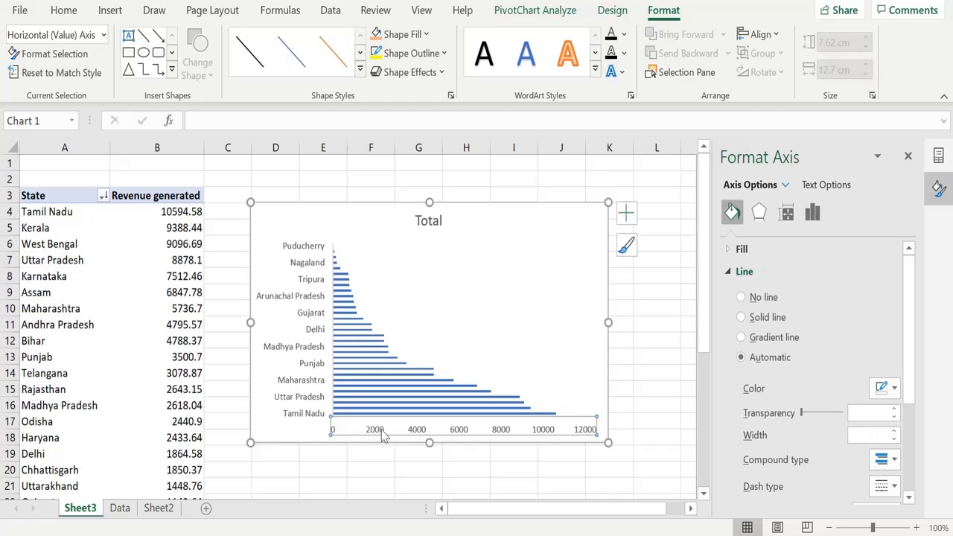
{"action": "key", "text": "Delete"}
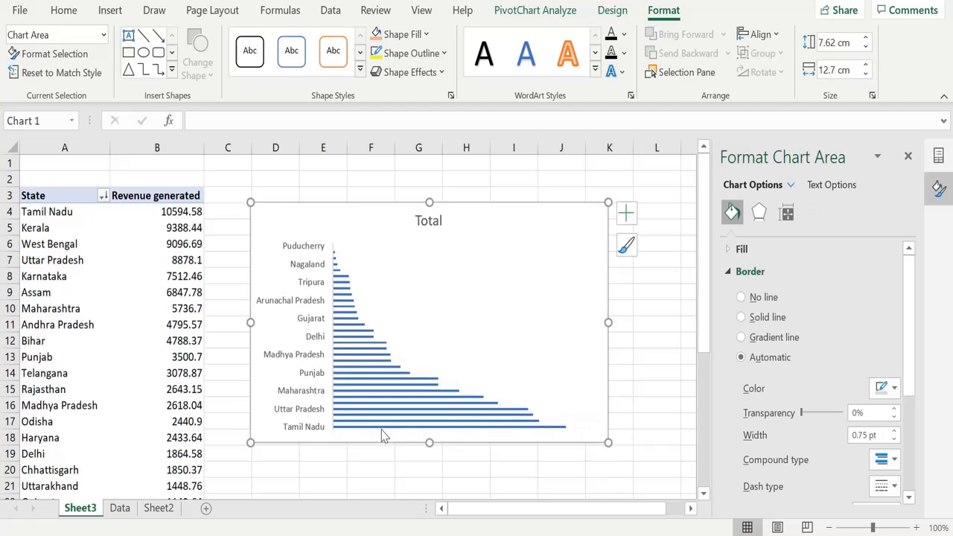
- Filter the PivotTable to the top 10 states by Revenue generated
{"action": "left_click", "coordinate": [104, 196]}
{"action": "mouse_move", "coordinate": [162, 313]}
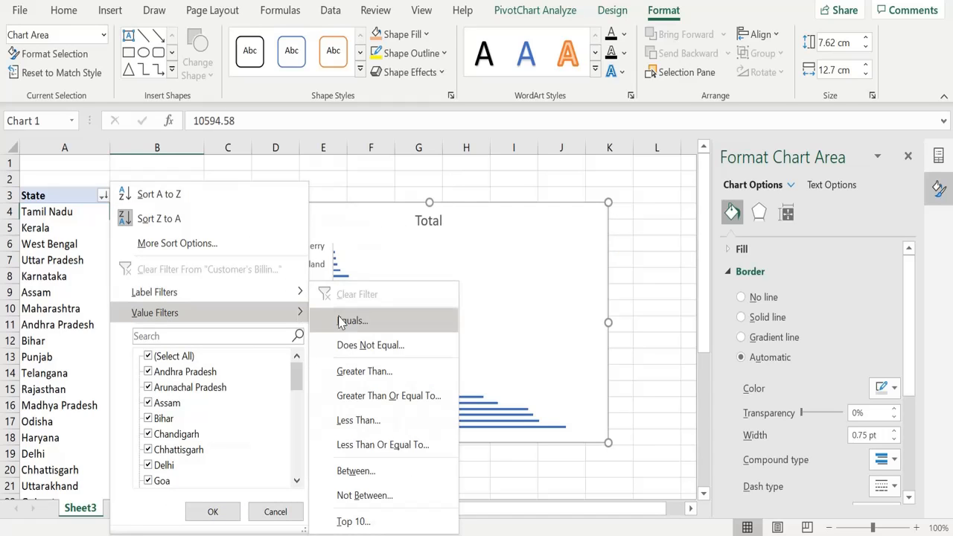
{"action": "left_click", "coordinate": [357, 522]}
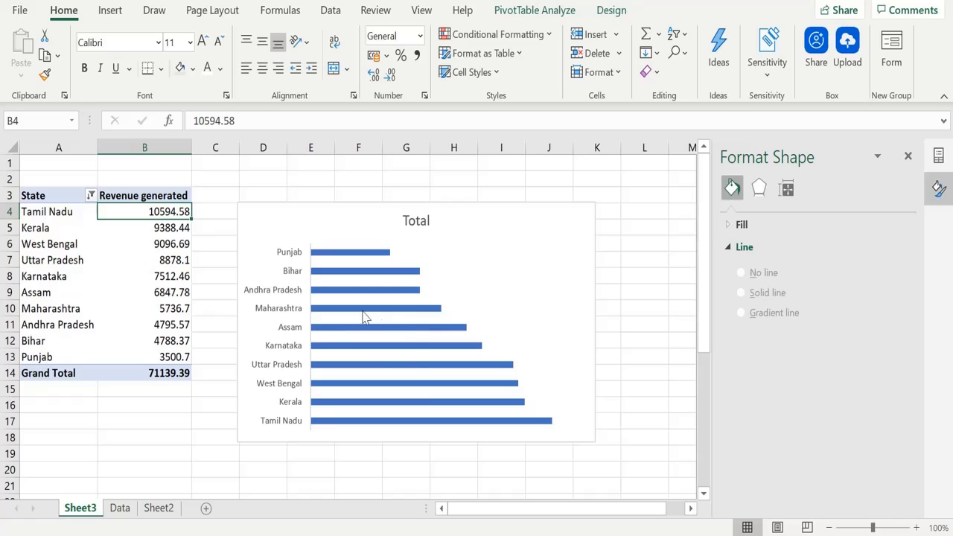
- Sort the chart's bars from largest to smallest, with the highest-revenue state at the top of the chart
{"action": "mouse_move", "coordinate": [360, 316]}
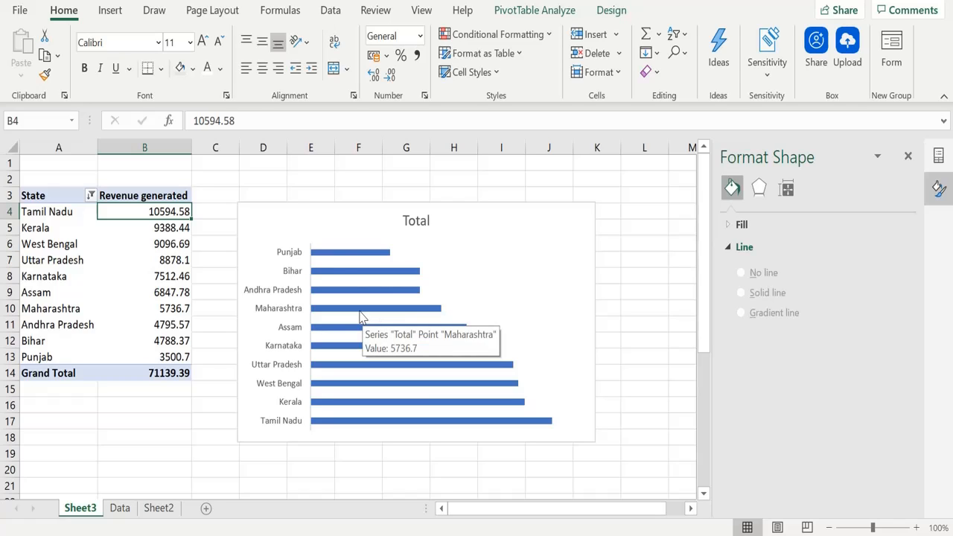
{"action": "right_click", "coordinate": [406, 294]}
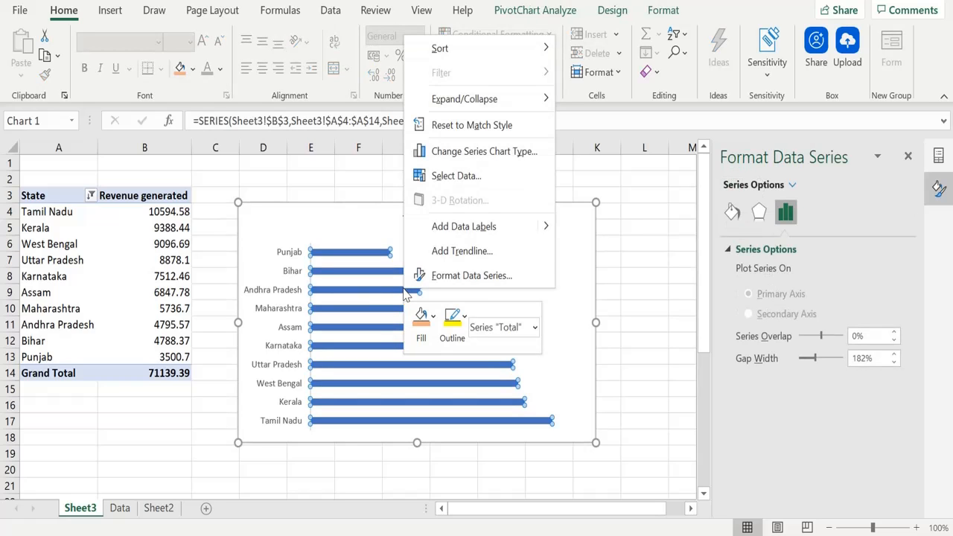
{"action": "mouse_move", "coordinate": [436, 51]}
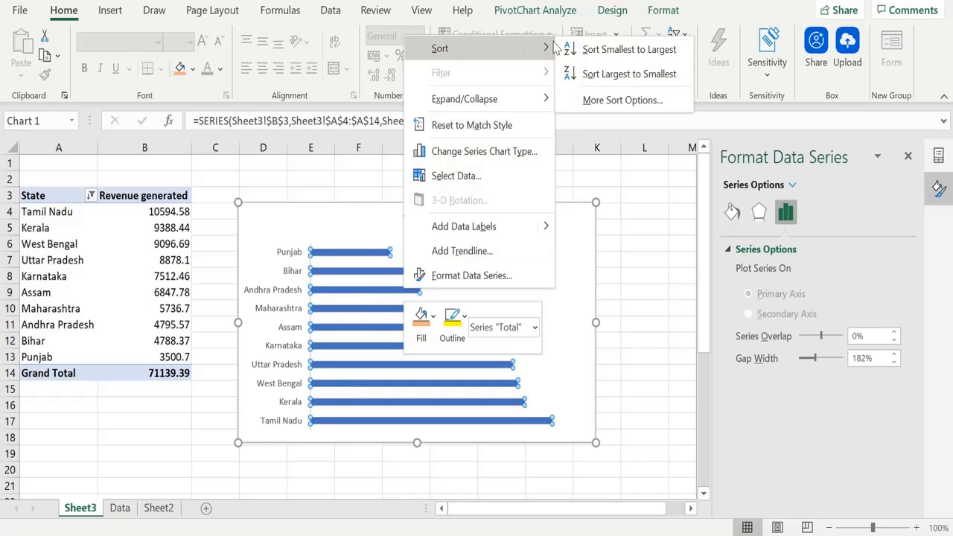
{"action": "left_click", "coordinate": [603, 74]}
{"action": "left_click", "coordinate": [433, 474]}
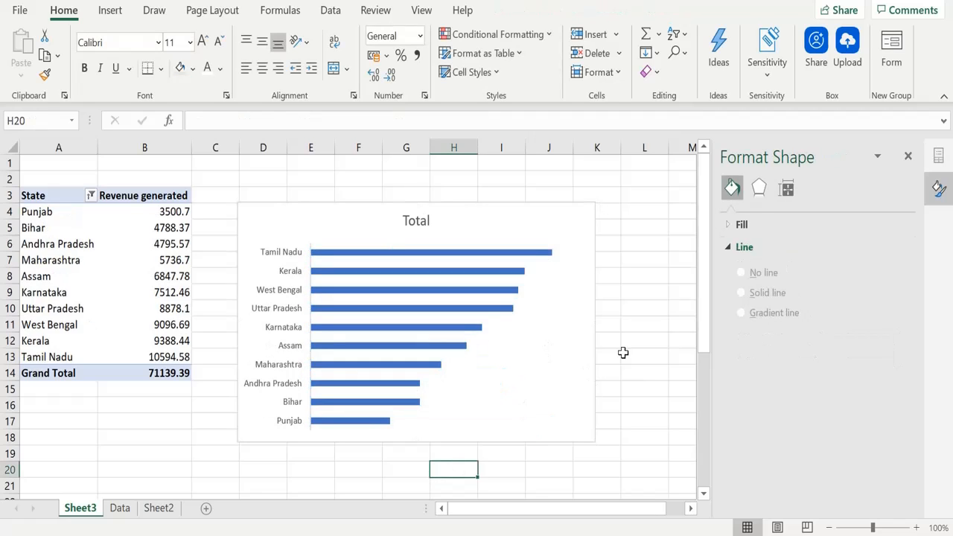
{"action": "mouse_move", "coordinate": [348, 256]}
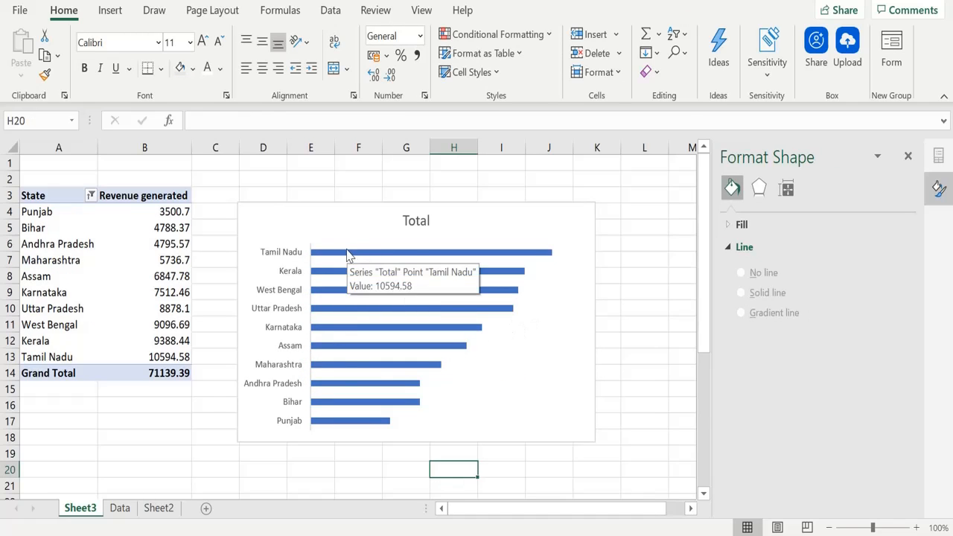
{"action": "mouse_move", "coordinate": [345, 430]}
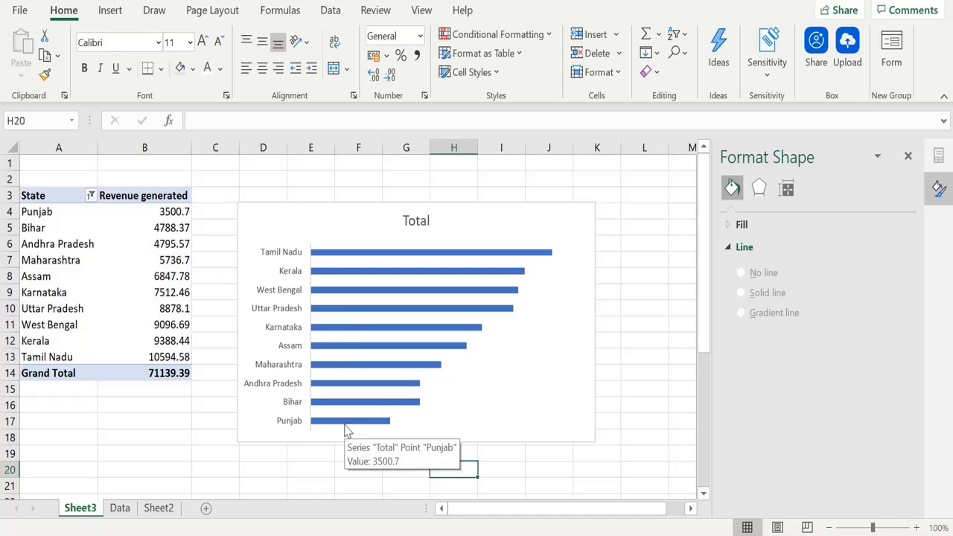
- Set the gap width of the chart's bar series to 50%
{"action": "left_click", "coordinate": [383, 260]}
{"action": "left_click", "coordinate": [385, 257]}
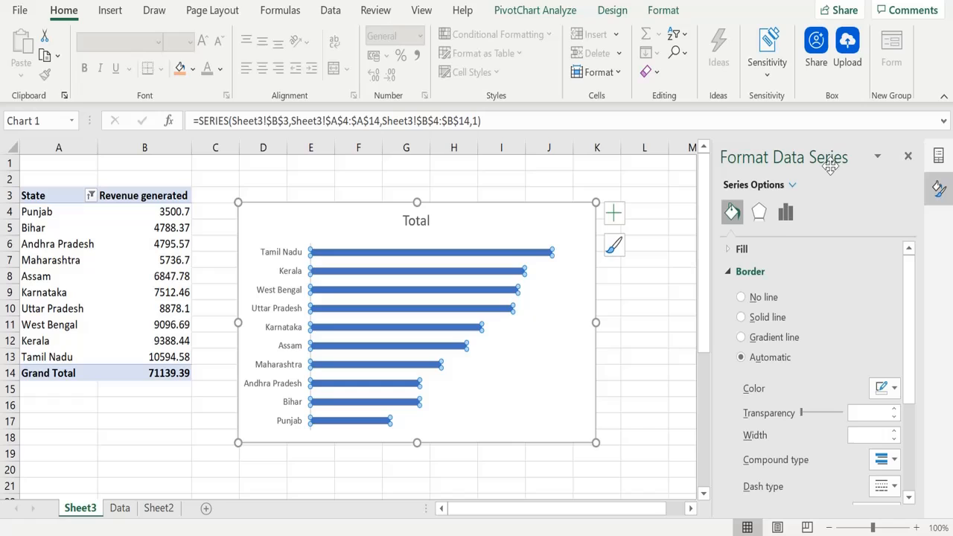
{"action": "left_click", "coordinate": [786, 214]}
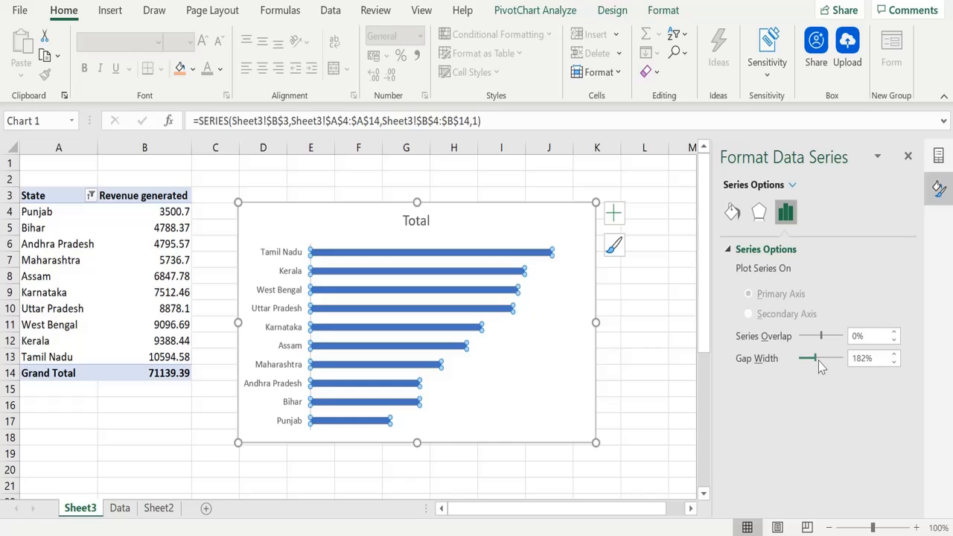
{"action": "left_click_drag", "start_coordinate": [816, 359], "coordinate": [816, 359]}
{"action": "left_click_drag", "start_coordinate": [816, 359], "coordinate": [827, 356]}
{"action": "type", "text": "50"}
{"action": "left_click", "coordinate": [645, 324]}
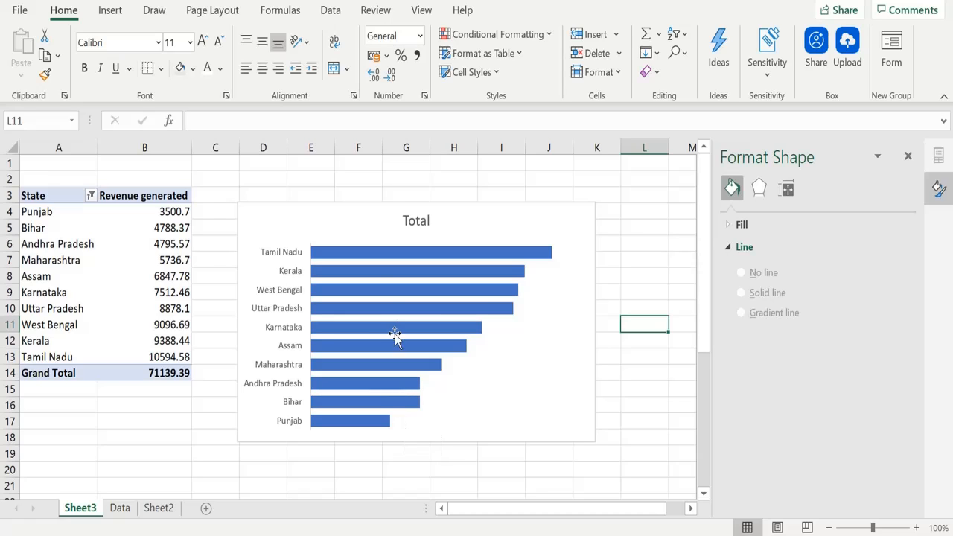
- Give the chart's bar series a solid red border 1 pt wide
{"action": "left_click", "coordinate": [380, 277]}
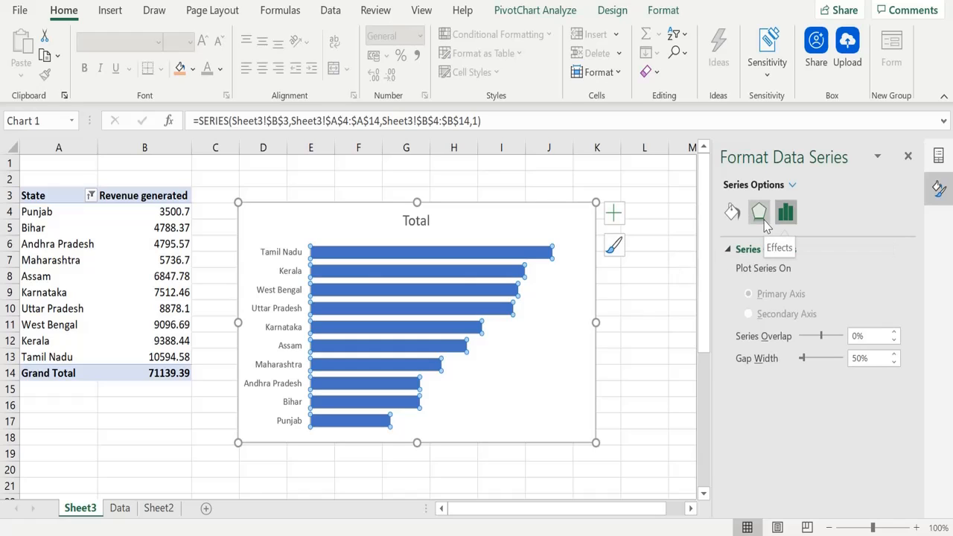
{"action": "left_click", "coordinate": [734, 216]}
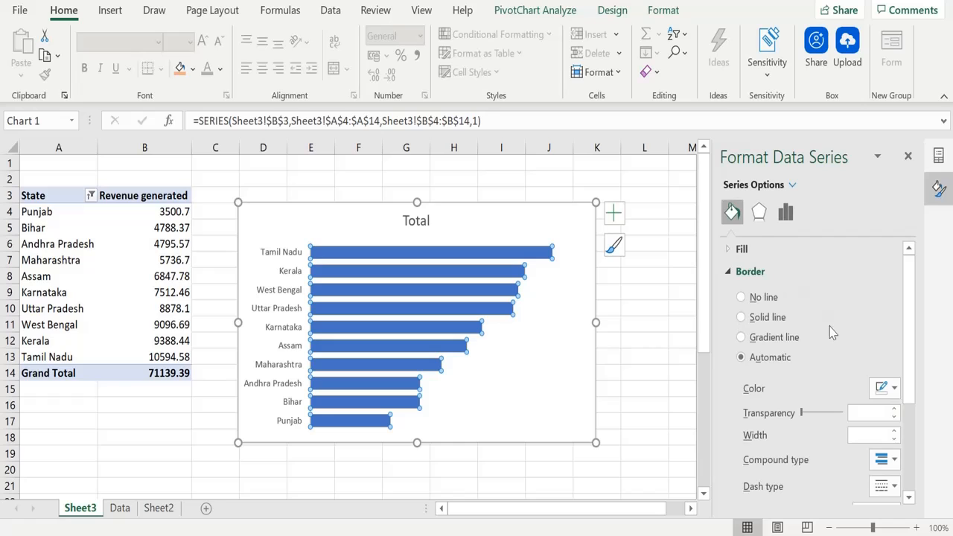
{"action": "left_click", "coordinate": [894, 390]}
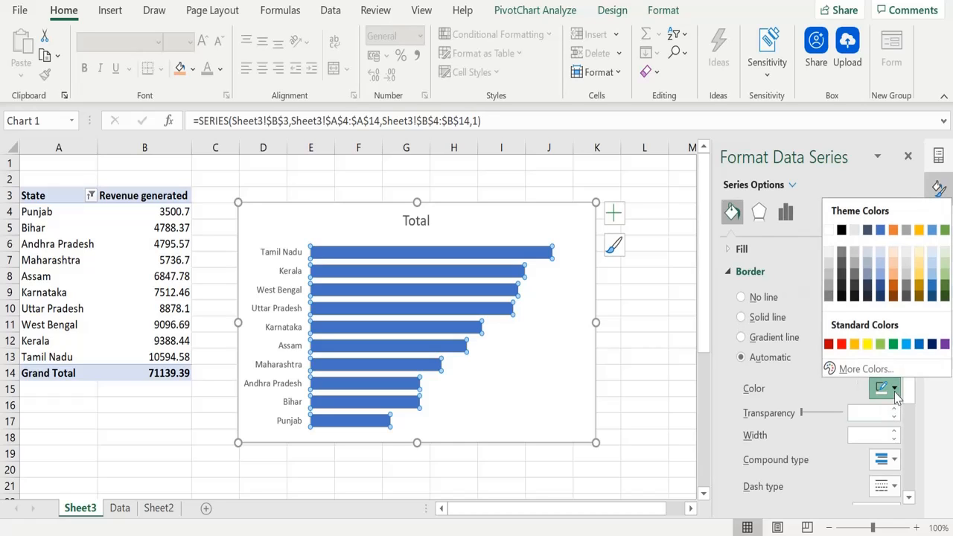
{"action": "left_click", "coordinate": [842, 345]}
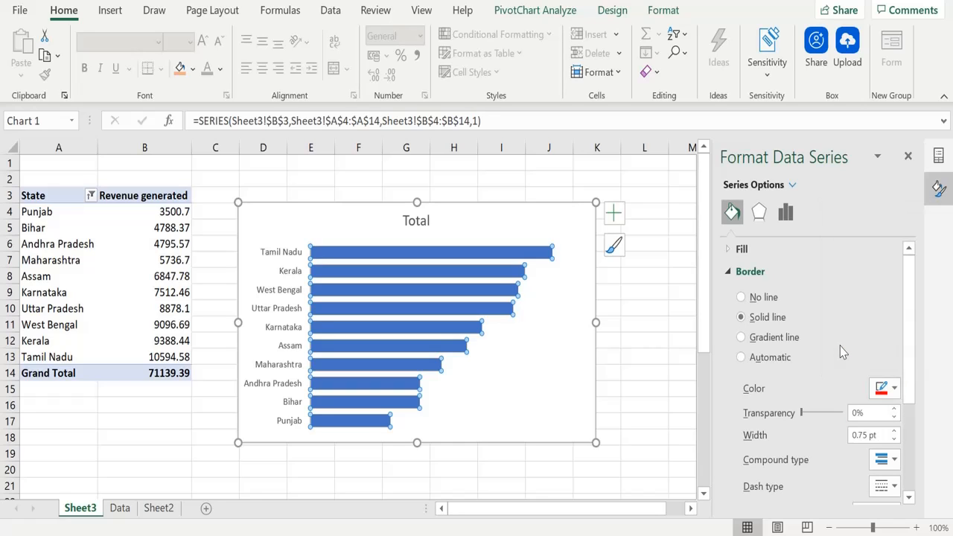
{"action": "left_click", "coordinate": [894, 432]}
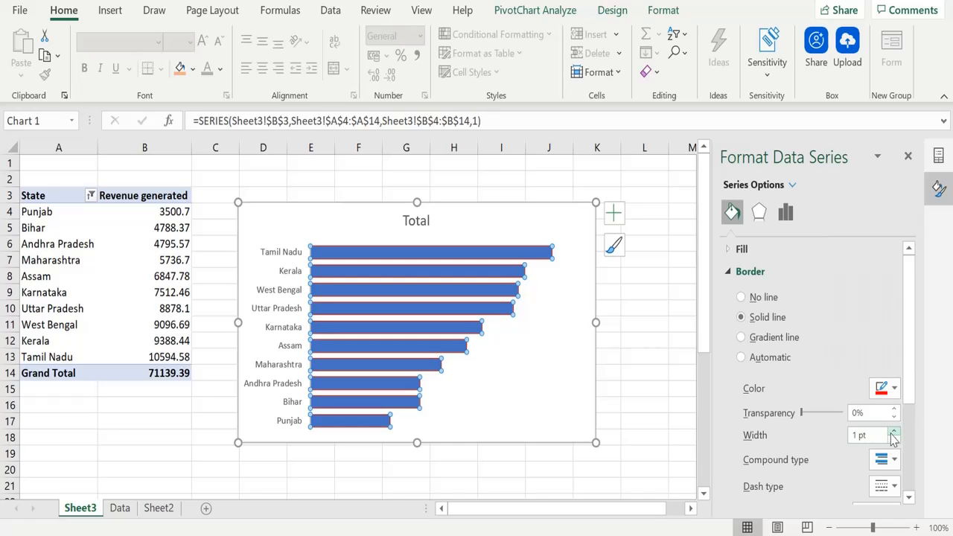
{"action": "left_click", "coordinate": [605, 364]}
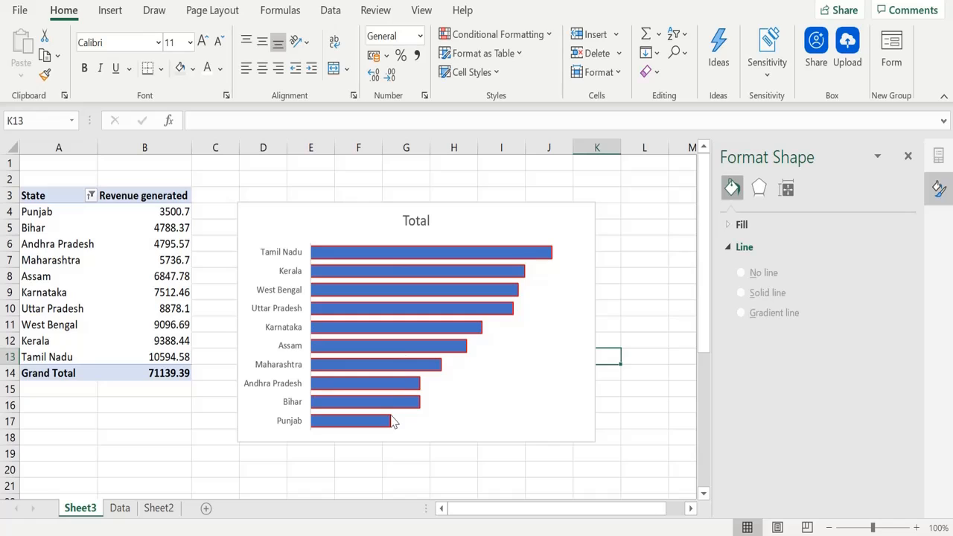
{"action": "mouse_move", "coordinate": [392, 421]}
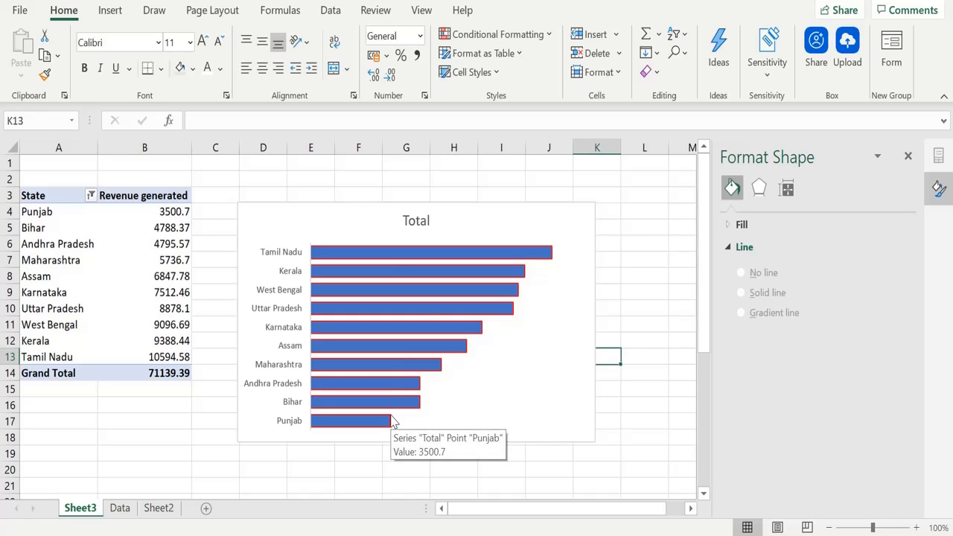
- Change the chart title to "State Vs Revenue"
{"action": "left_click", "coordinate": [426, 220]}
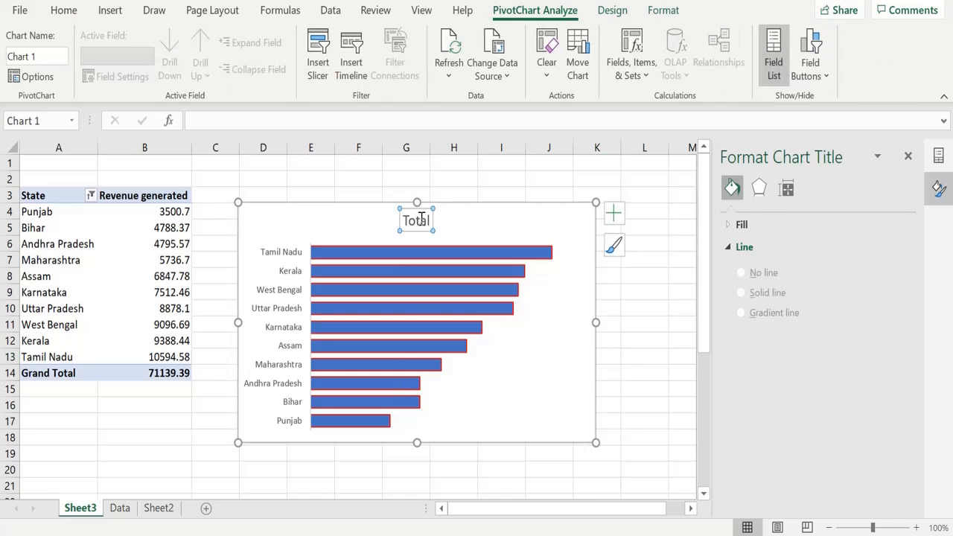
{"action": "left_click_drag", "start_coordinate": [431, 221], "coordinate": [400, 220]}
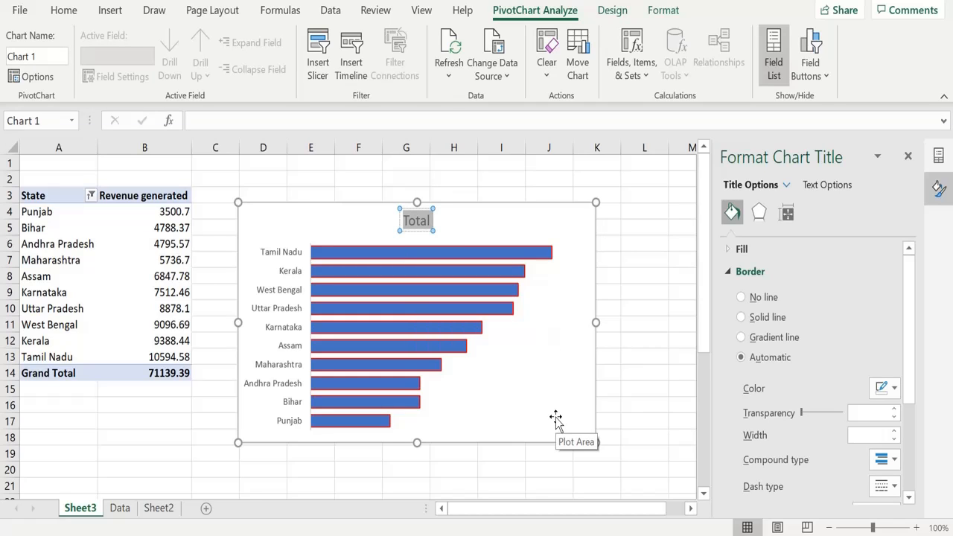
{"action": "type", "text": "State V"}
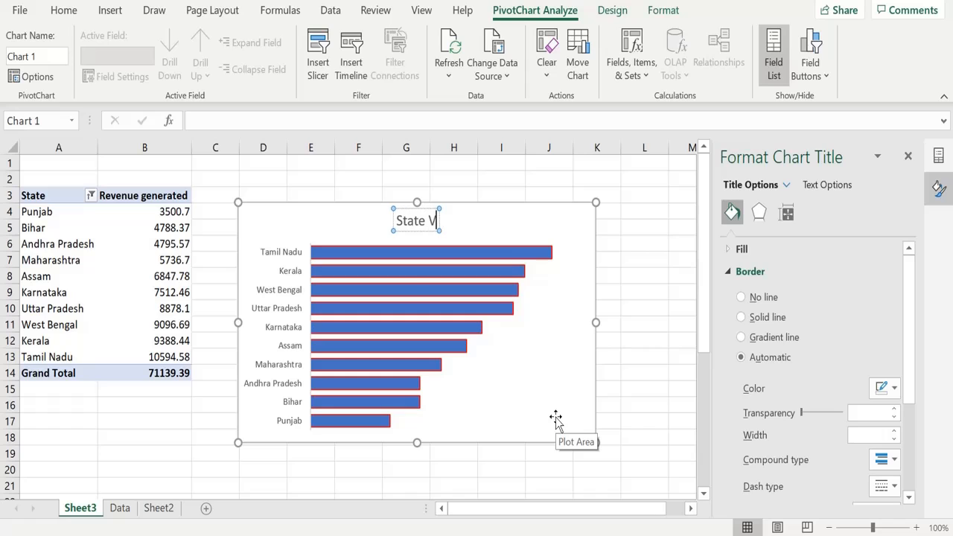
{"action": "type", "text": "s Revenue"}
{"action": "right_click", "coordinate": [658, 358]}
{"action": "left_click", "coordinate": [633, 388]}
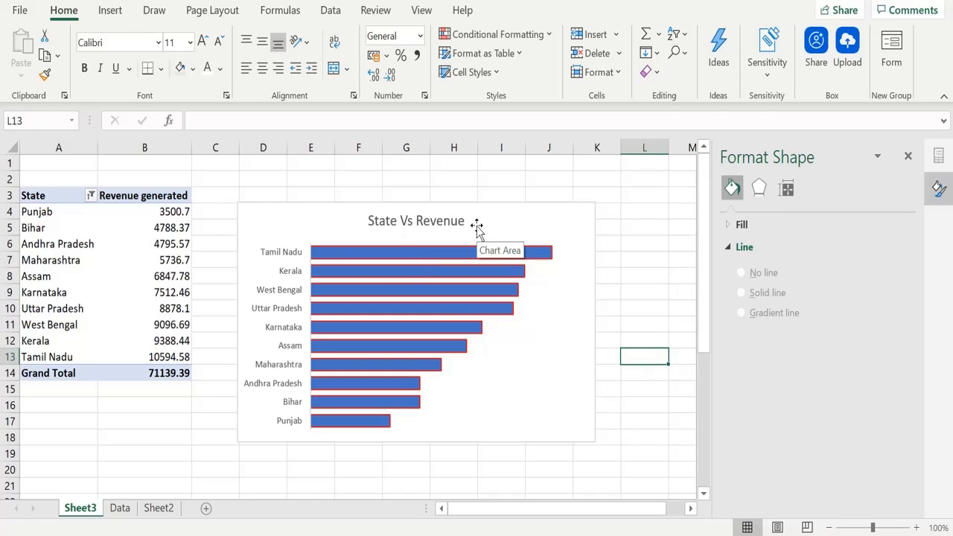
- Rename the worksheet holding the PivotTable and chart as Revenue
{"action": "double_click", "coordinate": [87, 508]}
{"action": "type", "text": "Rev"}
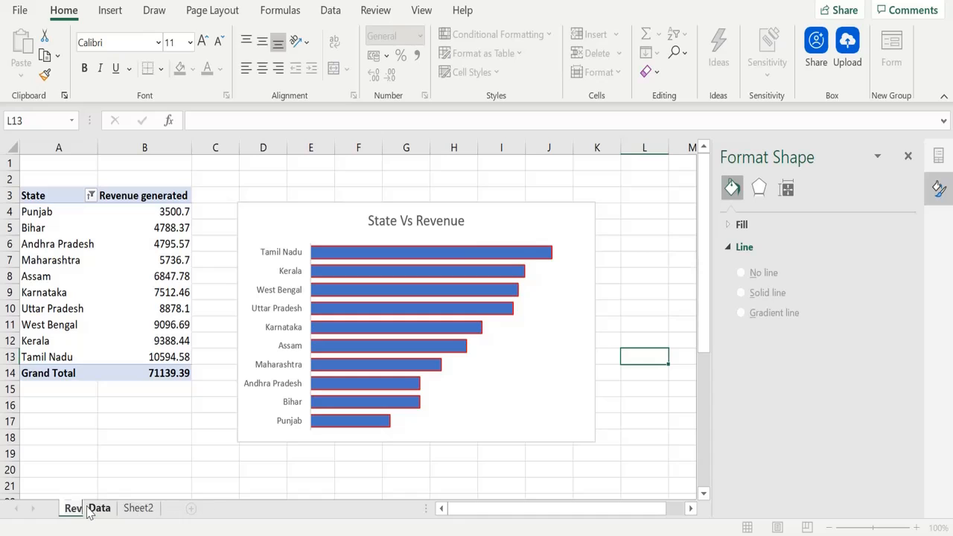
{"action": "type", "text": "enue"}
{"action": "key", "text": "Return"}
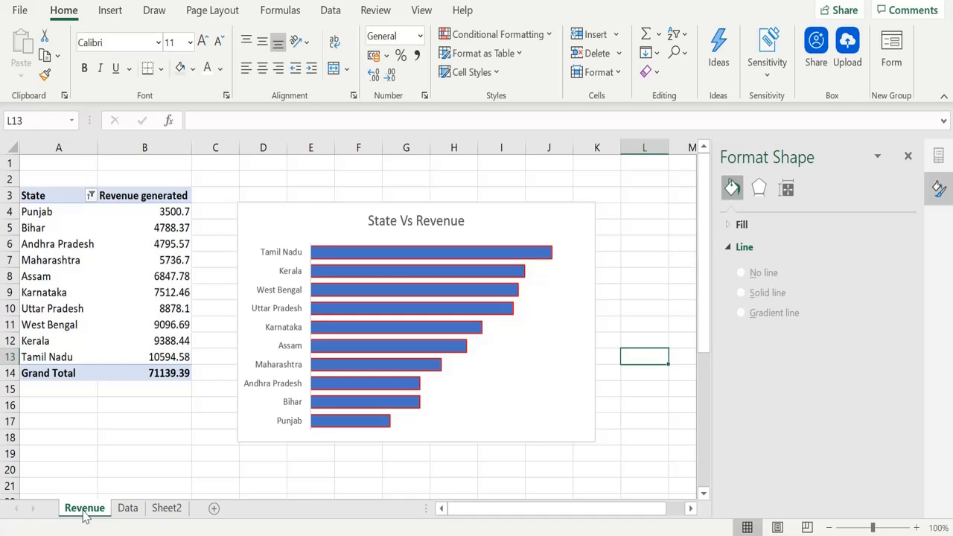
- Duplicate the Revenue sheet right after the original and rename the copy as Count
{"action": "left_click_drag", "start_coordinate": [86, 516], "coordinate": [112, 512]}
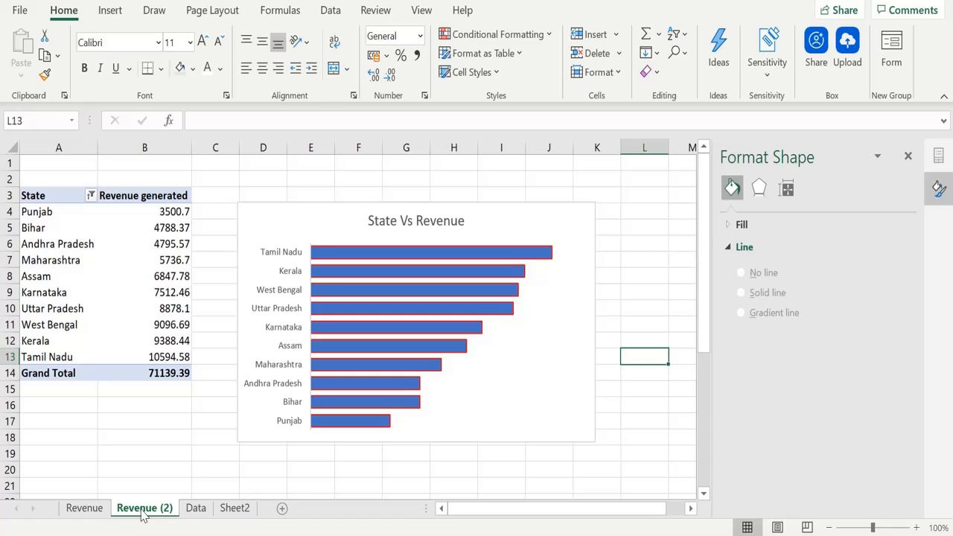
{"action": "double_click", "coordinate": [143, 512]}
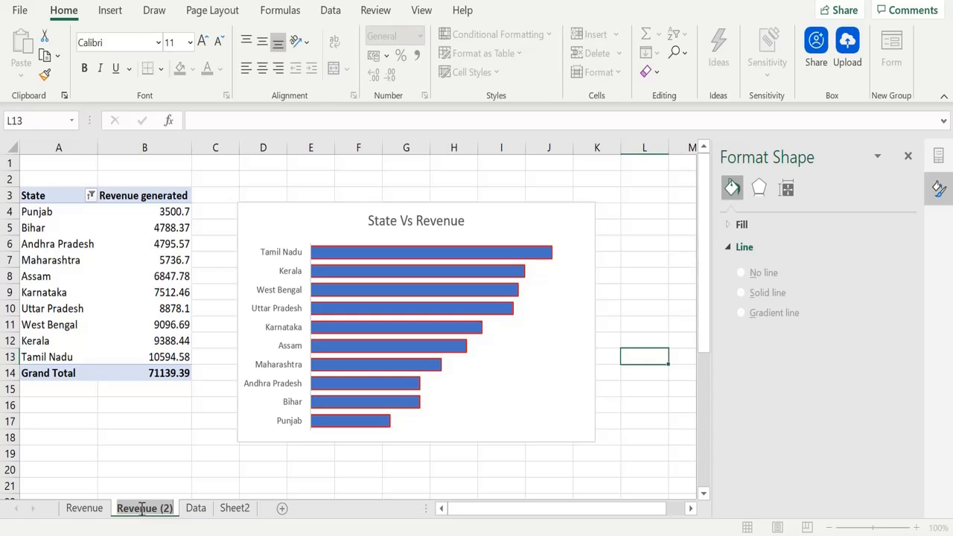
{"action": "type", "text": "Count"}
{"action": "key", "text": "Return"}
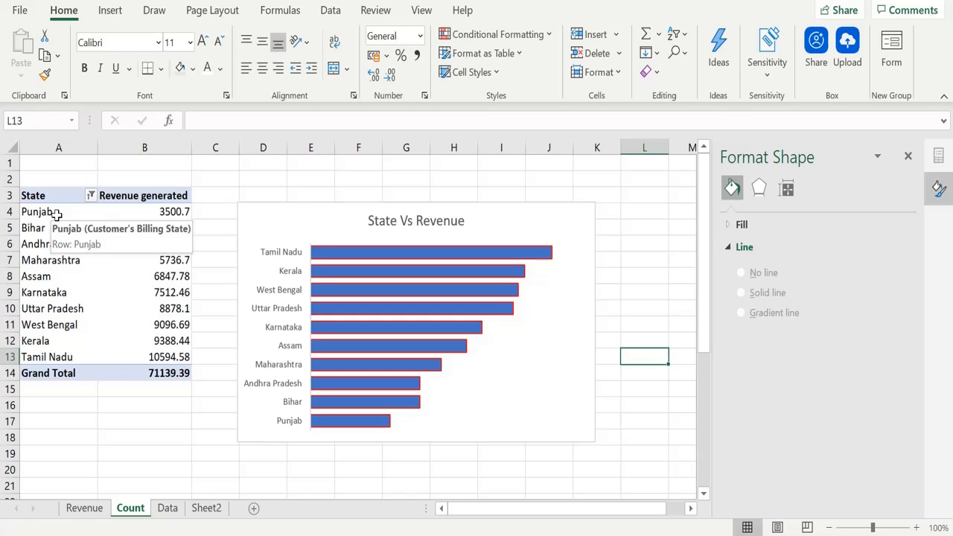
- Summarize the PivotTable's Revenue generated field by Count instead of Sum on the Count sheet
{"action": "left_click", "coordinate": [145, 197]}
{"action": "right_click", "coordinate": [145, 196]}
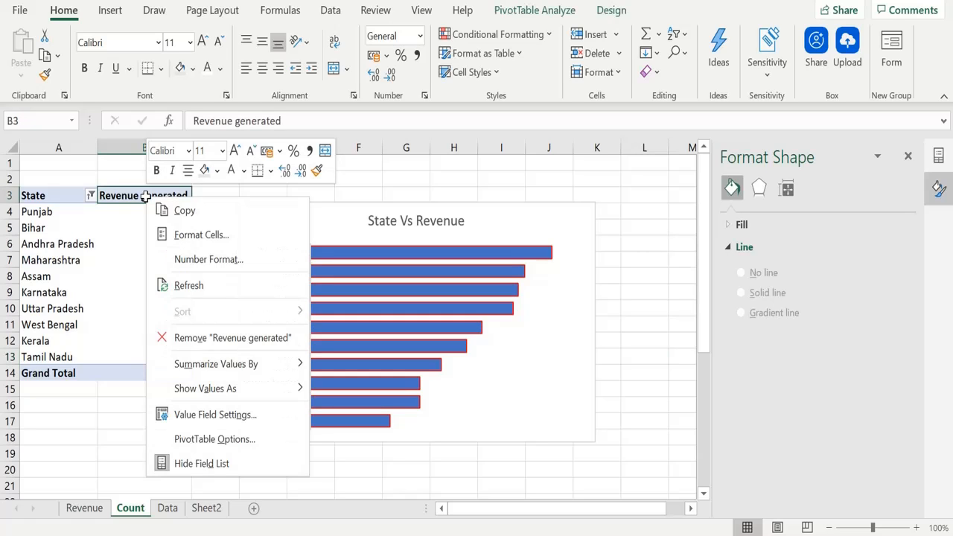
{"action": "left_click", "coordinate": [215, 417]}
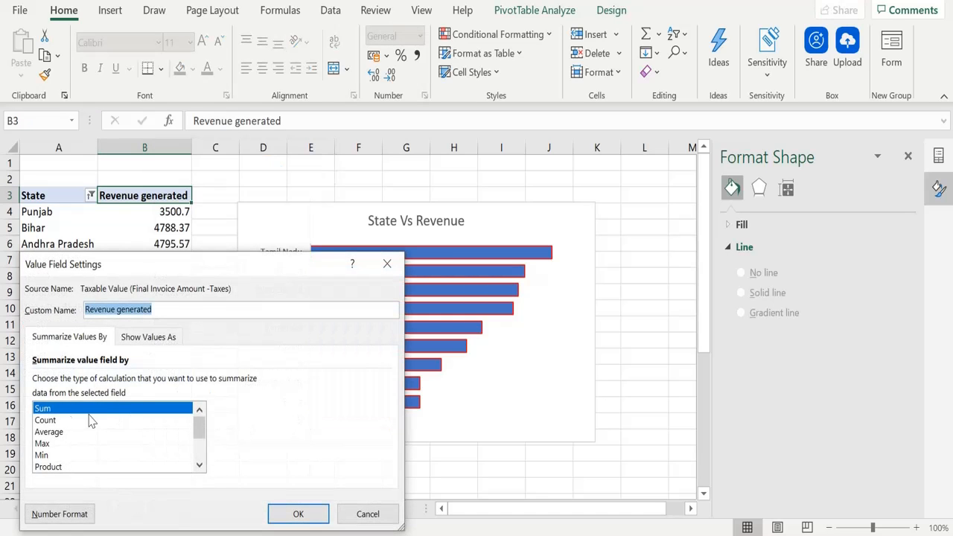
{"action": "left_click", "coordinate": [49, 420]}
{"action": "left_click", "coordinate": [298, 514]}
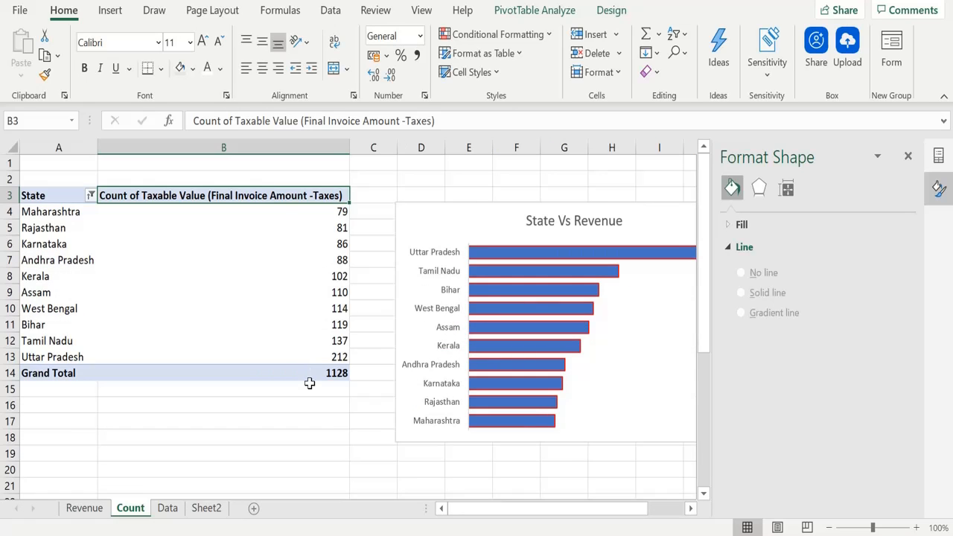
- Check the Top 10 value filter settings of the PivotTable's State field
{"action": "left_click", "coordinate": [90, 196]}
{"action": "mouse_move", "coordinate": [186, 313]}
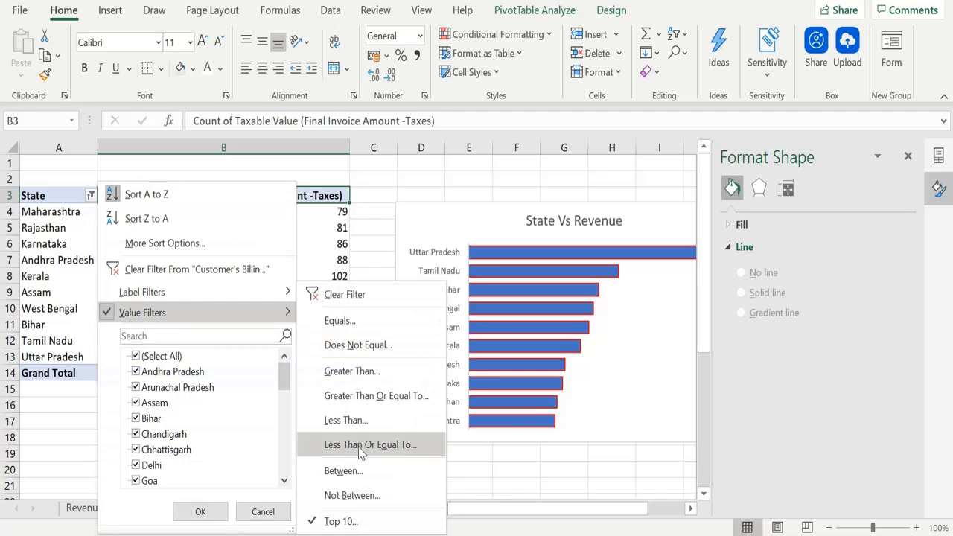
{"action": "left_click", "coordinate": [362, 521]}
{"action": "left_click", "coordinate": [615, 277]}
- Sort the PivotTable's states by count from largest to smallest and retitle the chart "State Vs Order Count"
{"action": "left_click", "coordinate": [335, 210]}
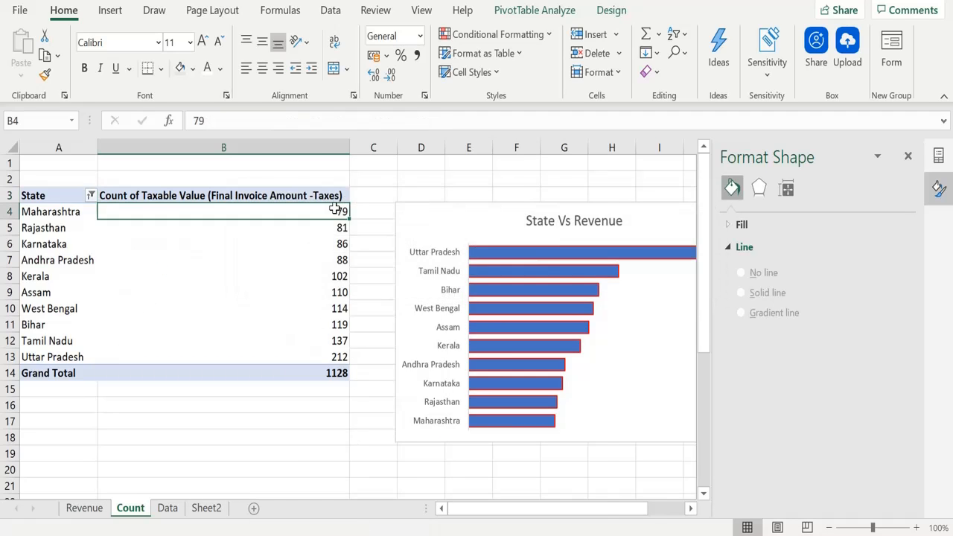
{"action": "right_click", "coordinate": [335, 211]}
{"action": "mouse_move", "coordinate": [402, 325]}
{"action": "left_click", "coordinate": [659, 347]}
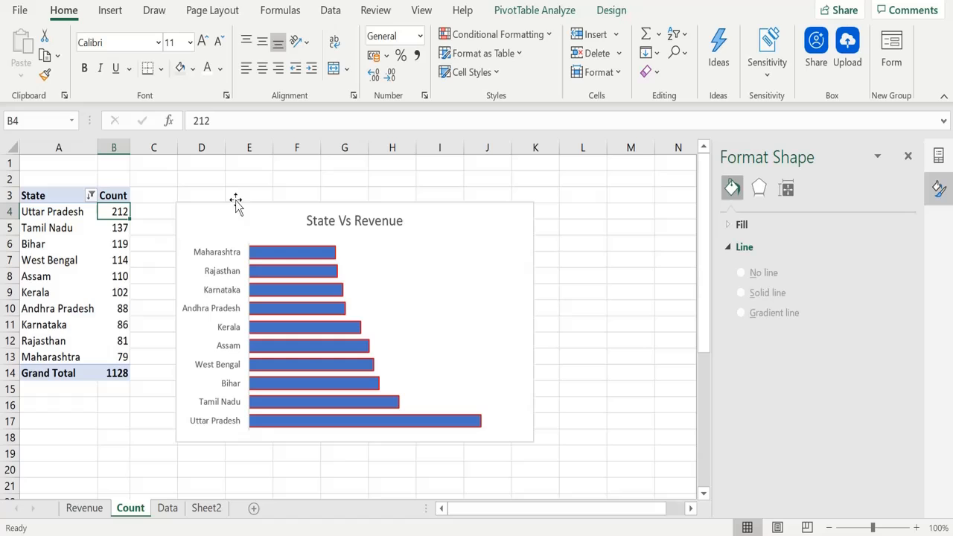
{"action": "left_click", "coordinate": [317, 222]}
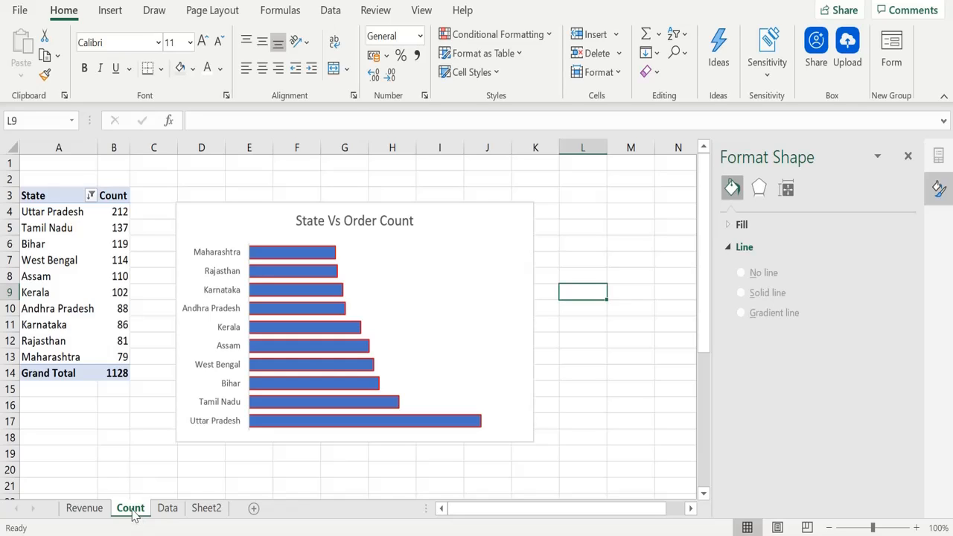
- Duplicate the Count sheet right after the original and rename the copy as %Age
{"action": "left_click_drag", "start_coordinate": [132, 510], "coordinate": [154, 497]}
{"action": "double_click", "coordinate": [158, 507]}
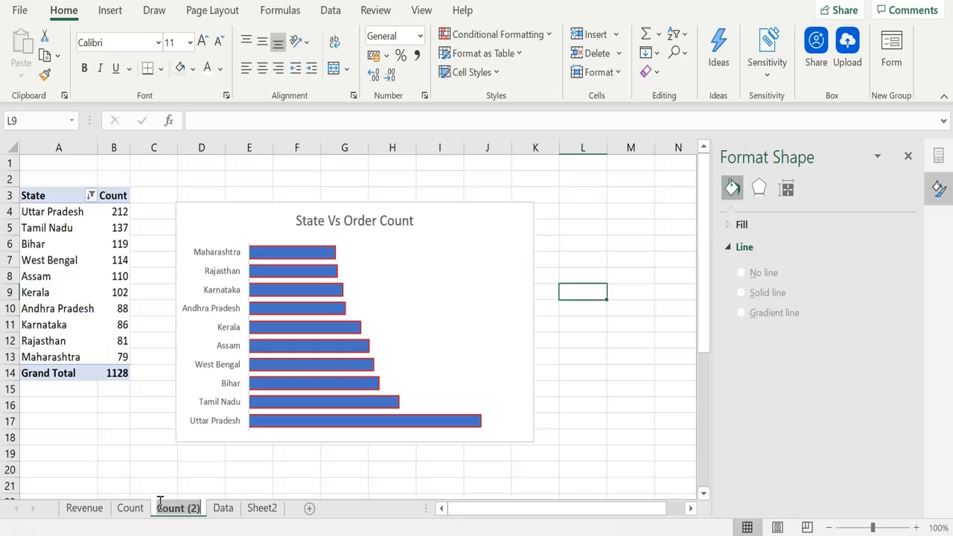
{"action": "type", "text": "%Age"}
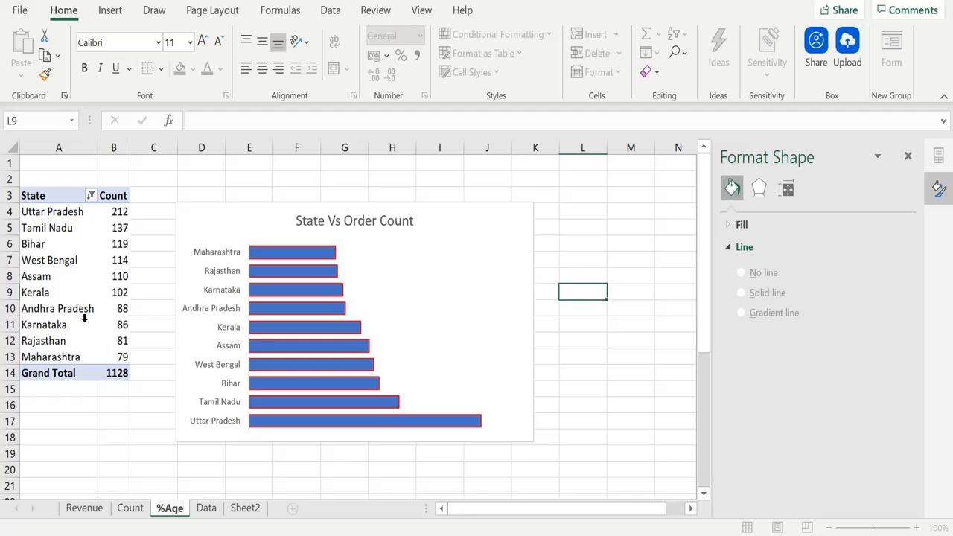
- Show the Count field's values as % of Grand Total in the %Age sheet's PivotTable
{"action": "left_click", "coordinate": [121, 197]}
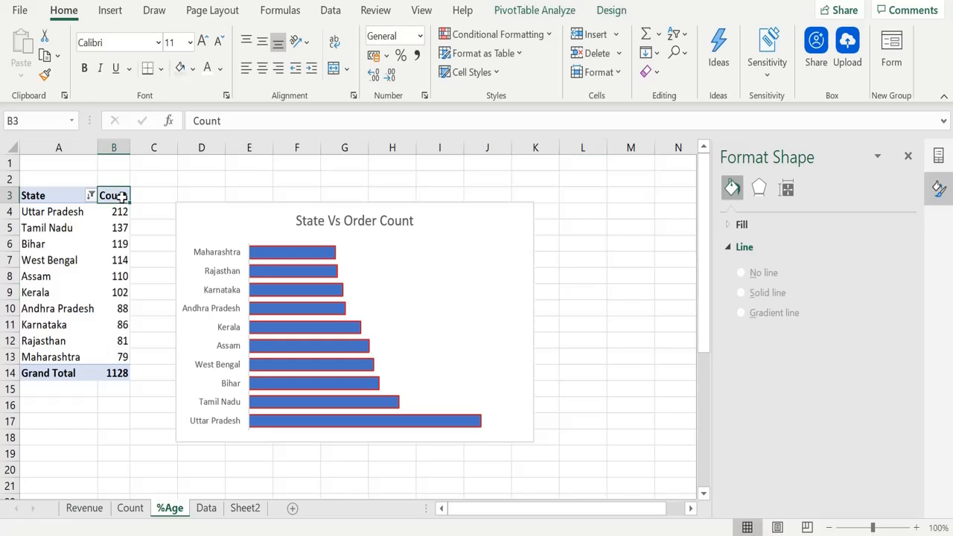
{"action": "right_click", "coordinate": [121, 197]}
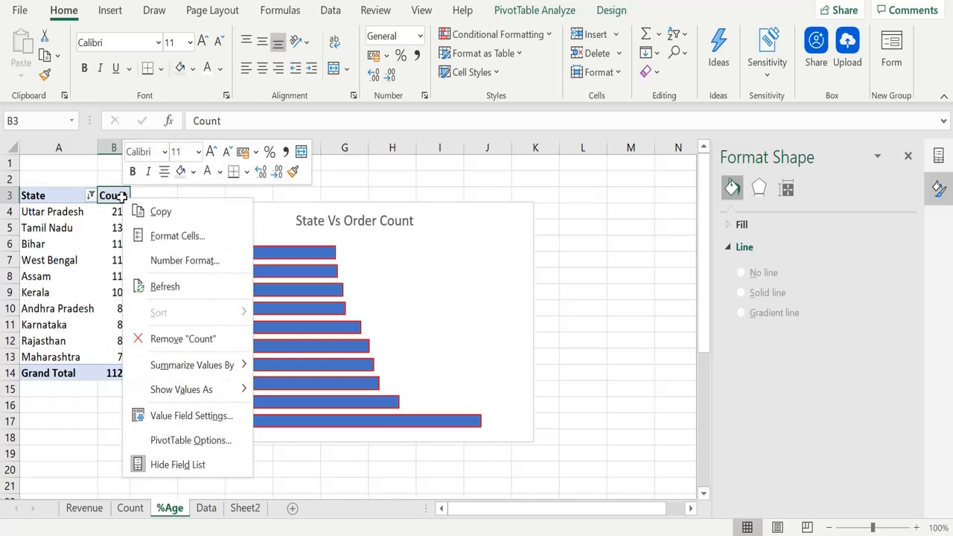
{"action": "left_click", "coordinate": [185, 416]}
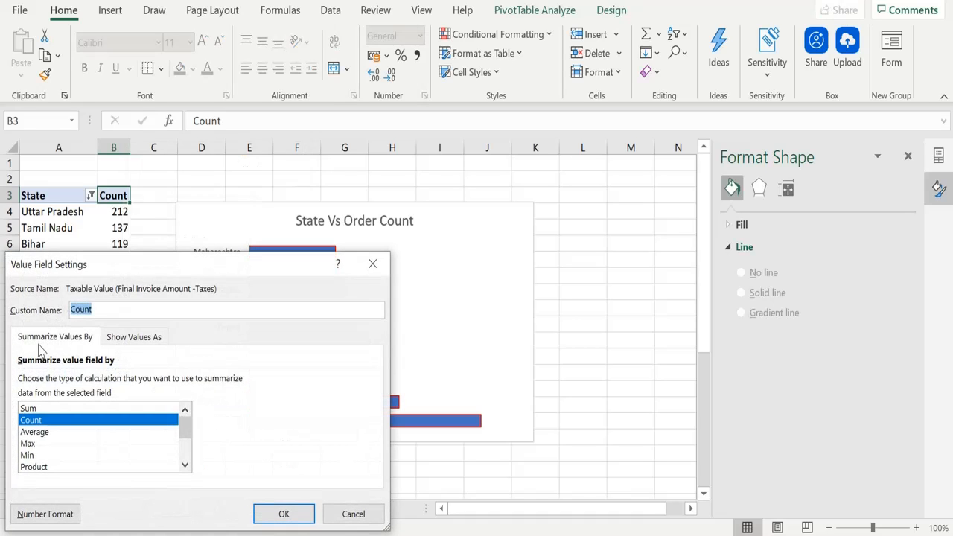
{"action": "left_click", "coordinate": [132, 338]}
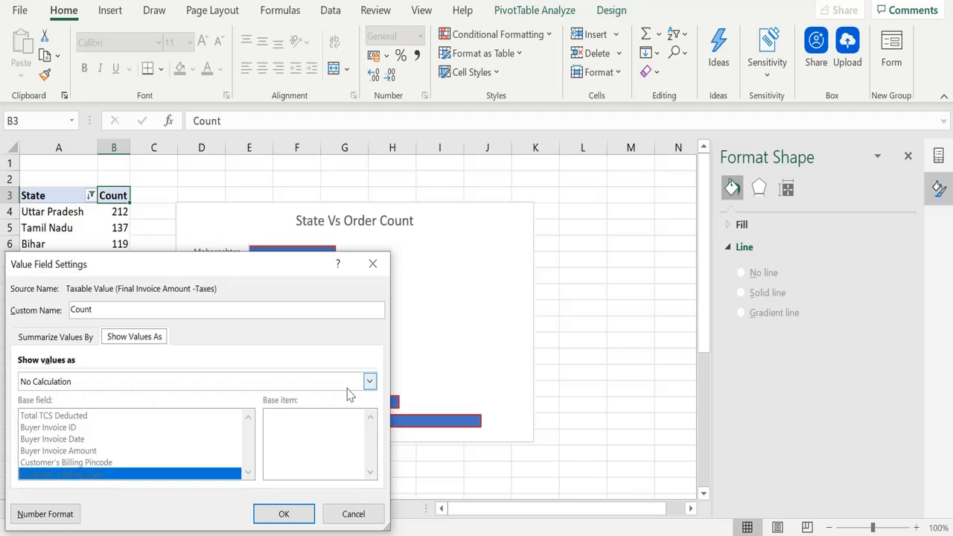
{"action": "left_click", "coordinate": [368, 382]}
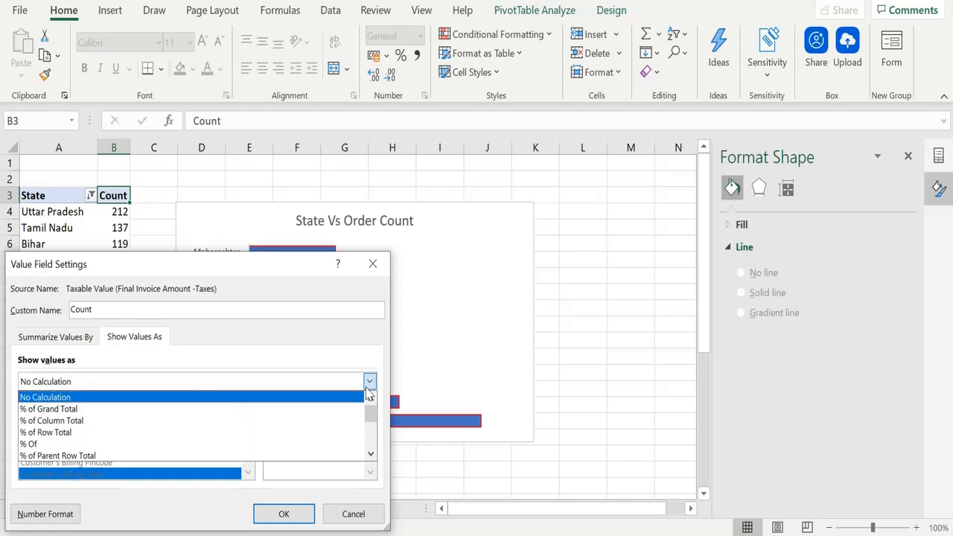
{"action": "left_click", "coordinate": [192, 411]}
{"action": "key", "text": "Return"}
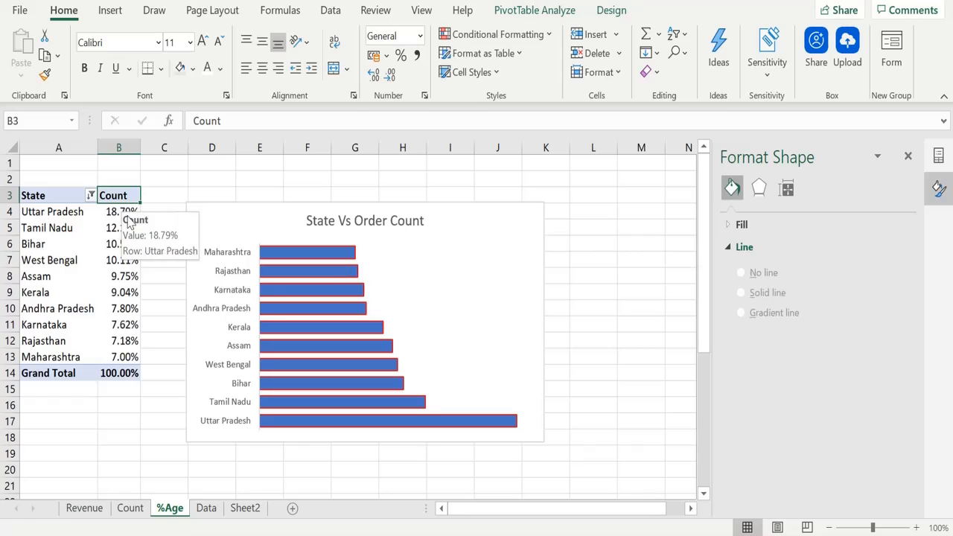
{"action": "mouse_move", "coordinate": [128, 252]}
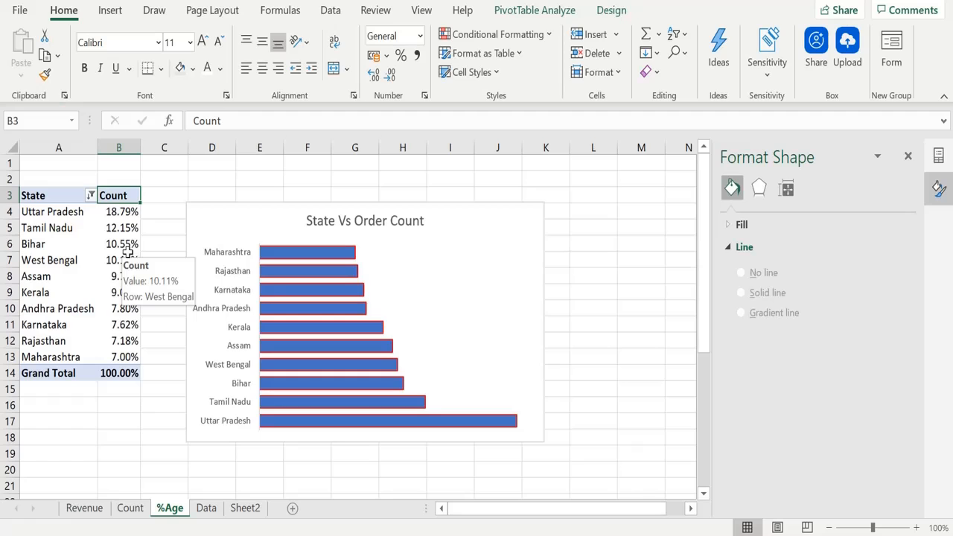
- Summarize the %Age sheet's PivotTable value field by Sum and rename its header "%age of Revenue"
{"action": "right_click", "coordinate": [128, 196]}
{"action": "left_click", "coordinate": [128, 196]}
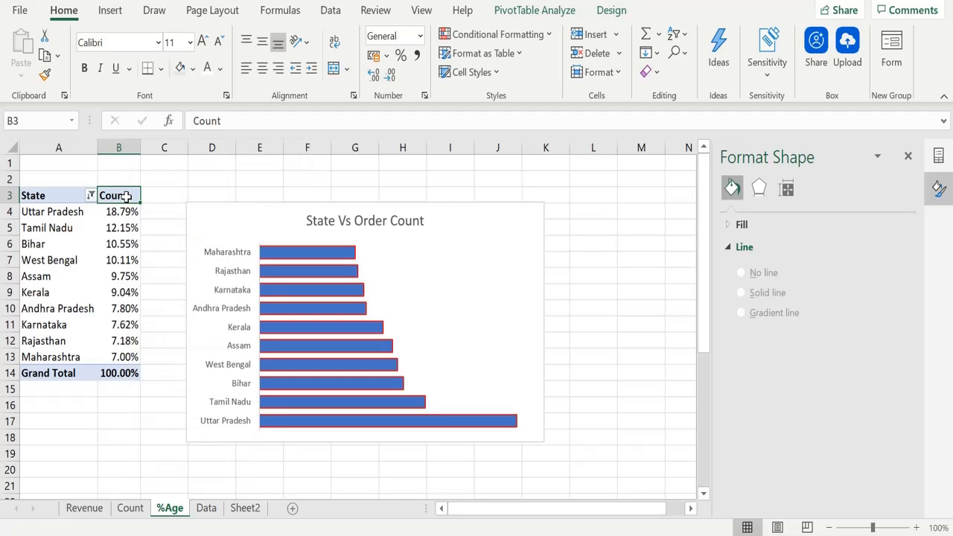
{"action": "right_click", "coordinate": [128, 195]}
{"action": "left_click", "coordinate": [188, 416]}
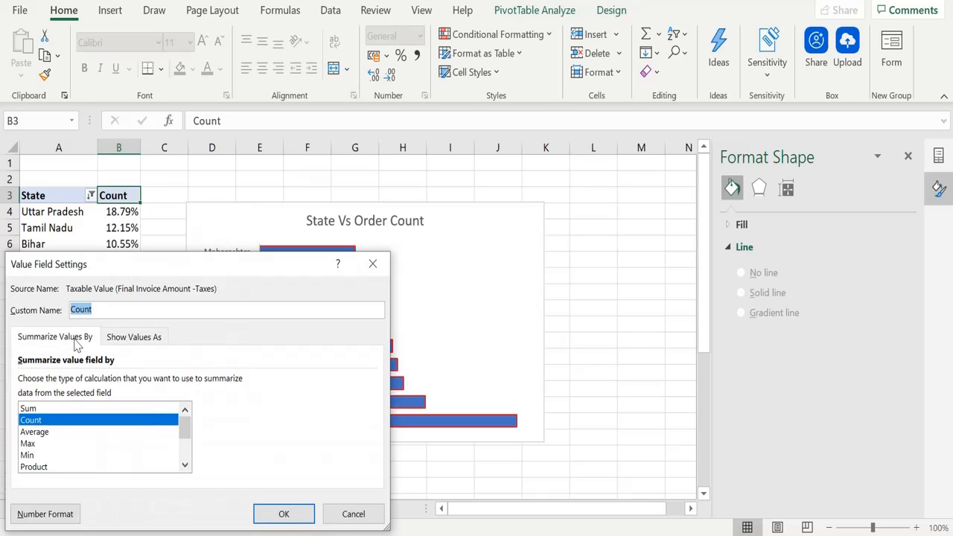
{"action": "left_click", "coordinate": [34, 409]}
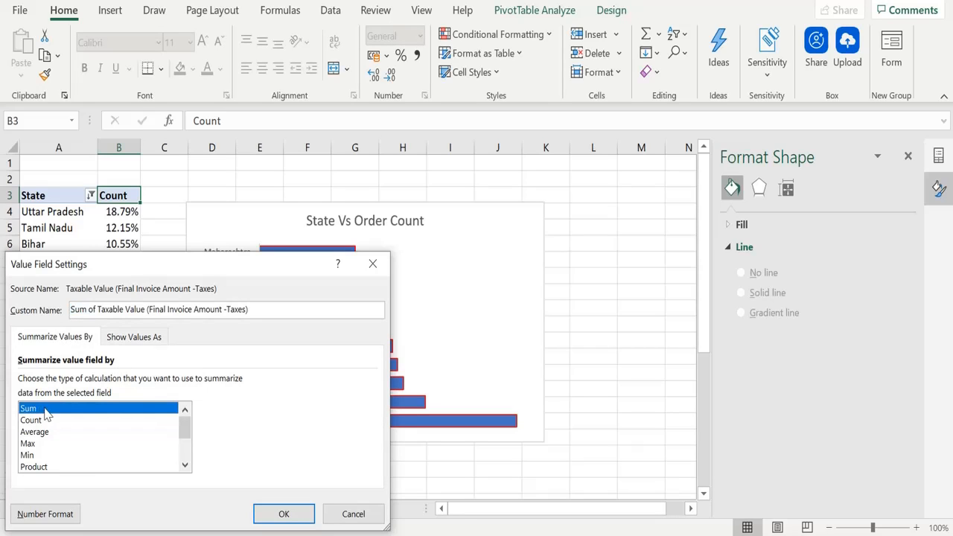
{"action": "left_click", "coordinate": [262, 513]}
{"action": "type", "text": "%a"}
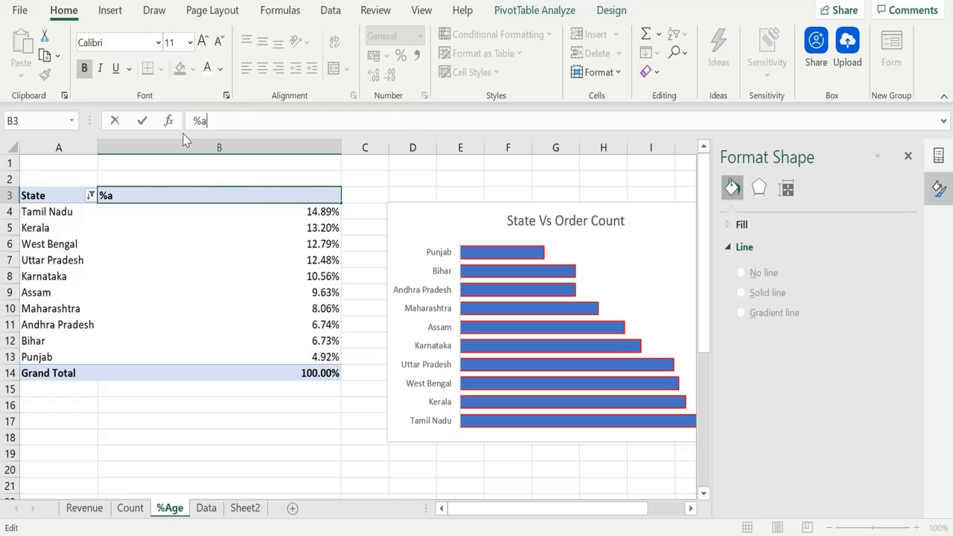
{"action": "type", "text": "ge of Revenue"}
{"action": "key", "text": "Return"}
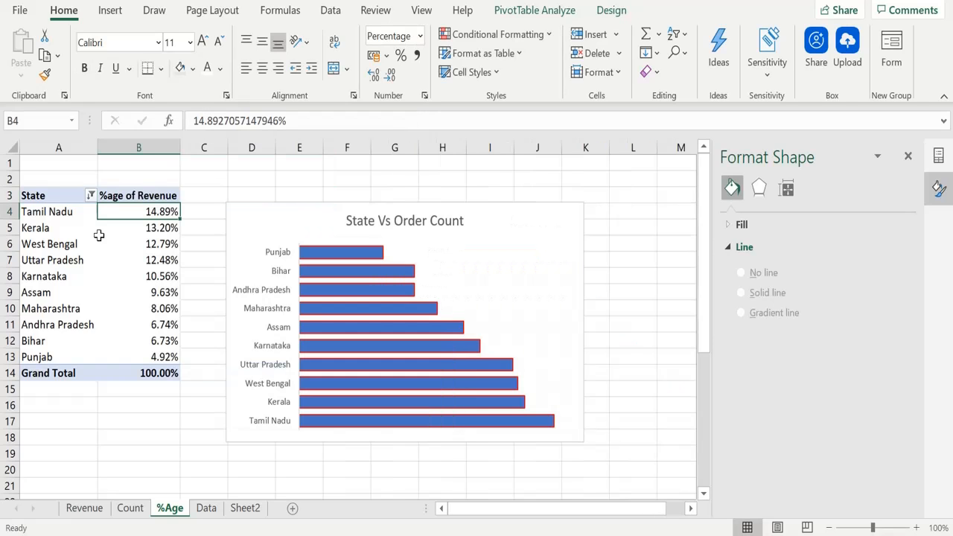
- Retitle the %Age sheet's chart "State Vs %age of Revenue Generated" and sort the states by percentage from smallest to largest
{"action": "left_click", "coordinate": [396, 223]}
{"action": "left_click", "coordinate": [396, 224]}
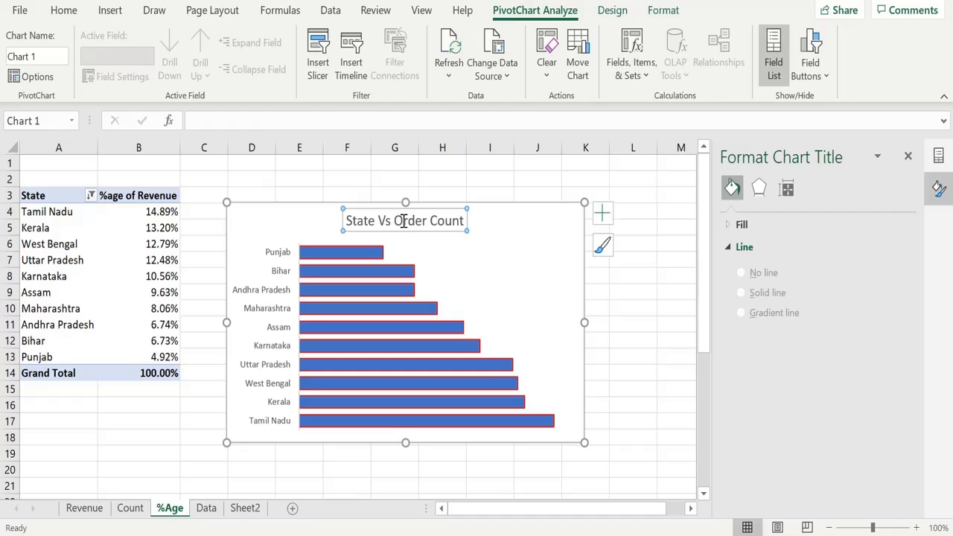
{"action": "left_click_drag", "start_coordinate": [395, 222], "coordinate": [432, 220]}
{"action": "key", "text": "Delete"}
{"action": "key", "text": "Delete"}
{"action": "key", "text": "Delete"}
{"action": "key", "text": "Delete"}
{"action": "key", "text": "Delete"}
{"action": "key", "text": "Delete"}
{"action": "type", "text": "%age of"}
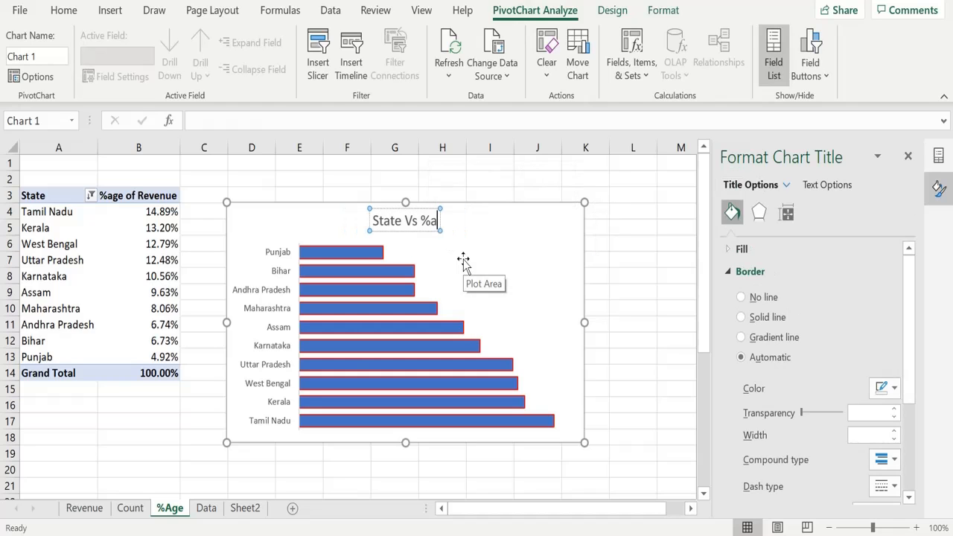
{"action": "type", "text": " Revenue Generated"}
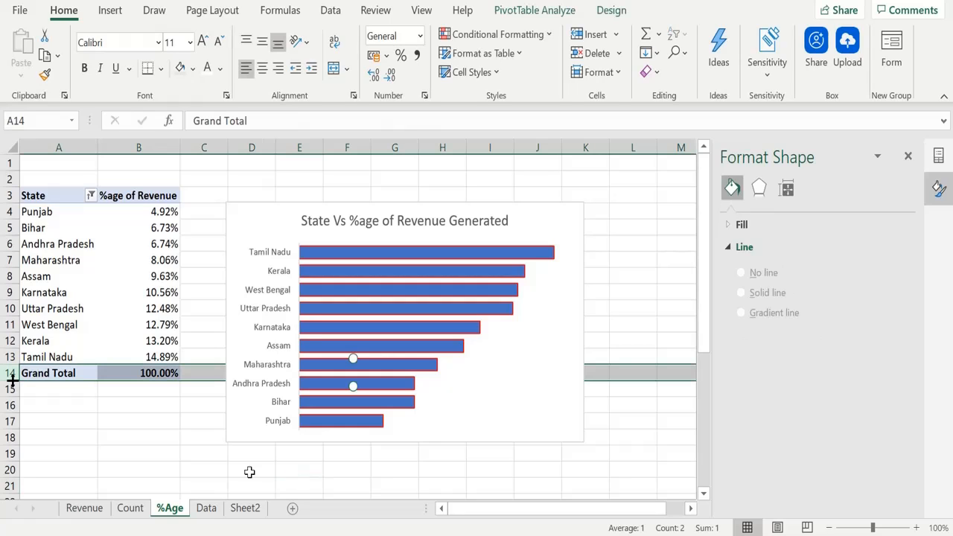
{"action": "left_click", "coordinate": [155, 424]}
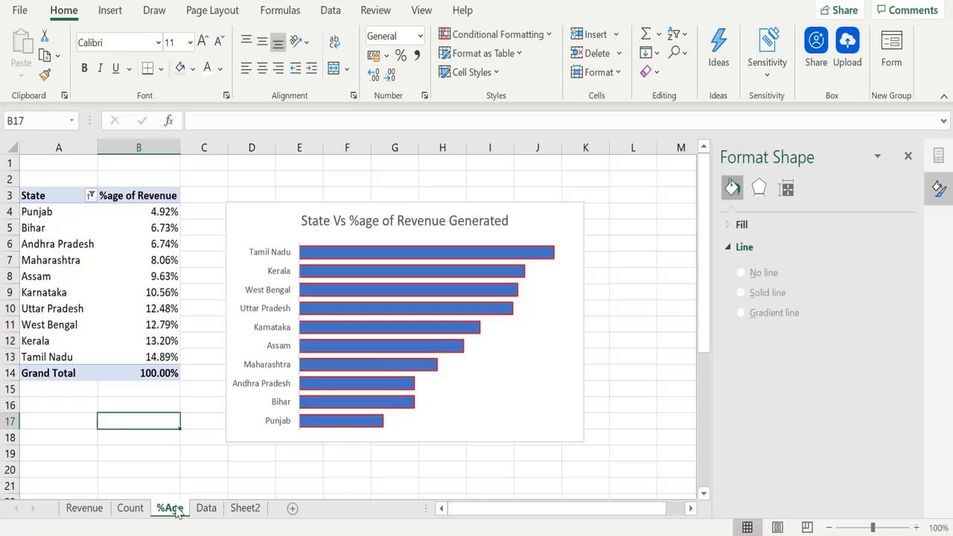
- Duplicate the %Age sheet right after the original and rename the copy as ProductCateogry
{"action": "left_click_drag", "start_coordinate": [178, 511], "coordinate": [191, 506]}
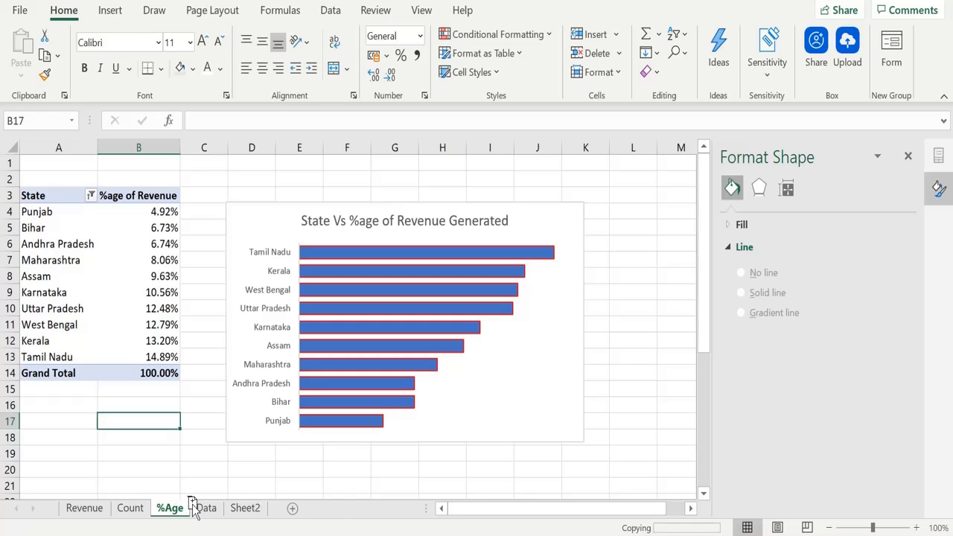
{"action": "double_click", "coordinate": [208, 509]}
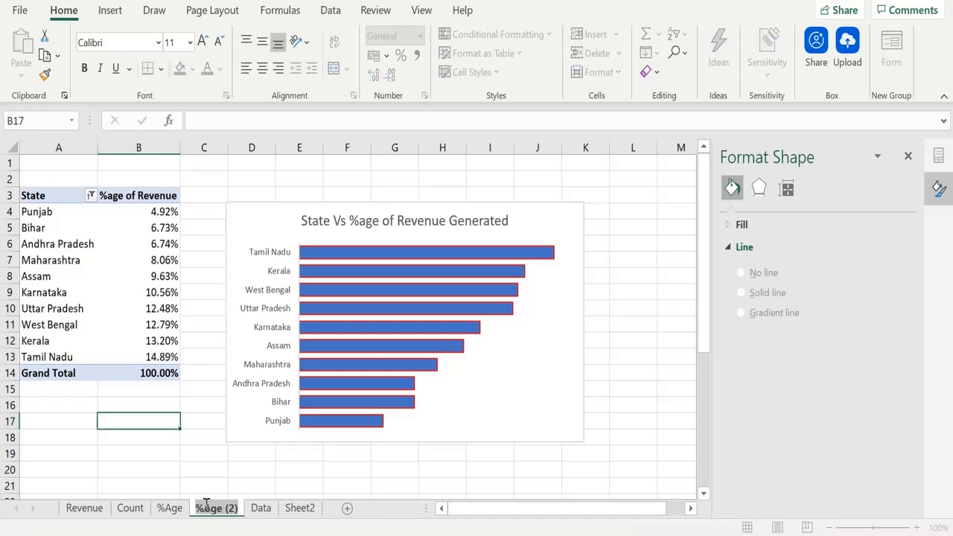
{"action": "type", "text": "Cateogry"}
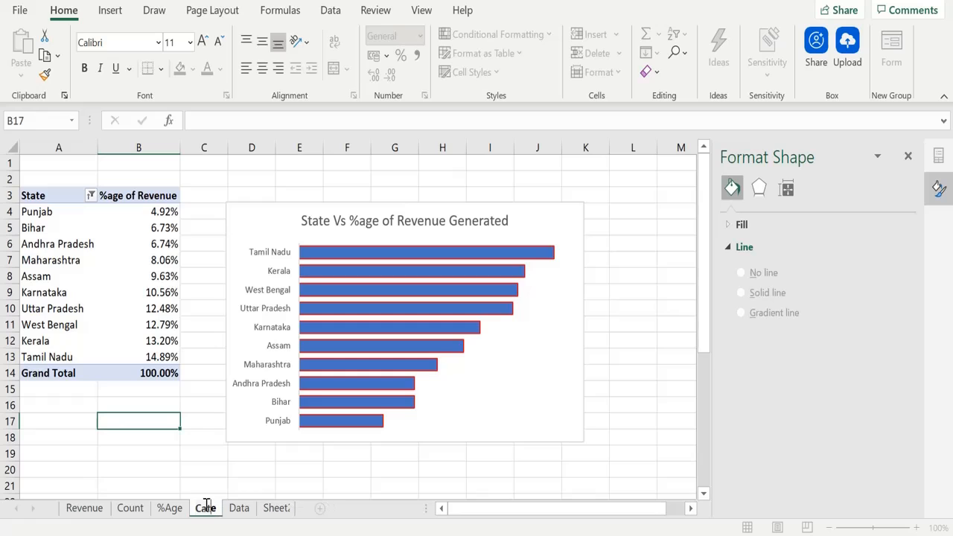
{"action": "key", "text": "Return"}
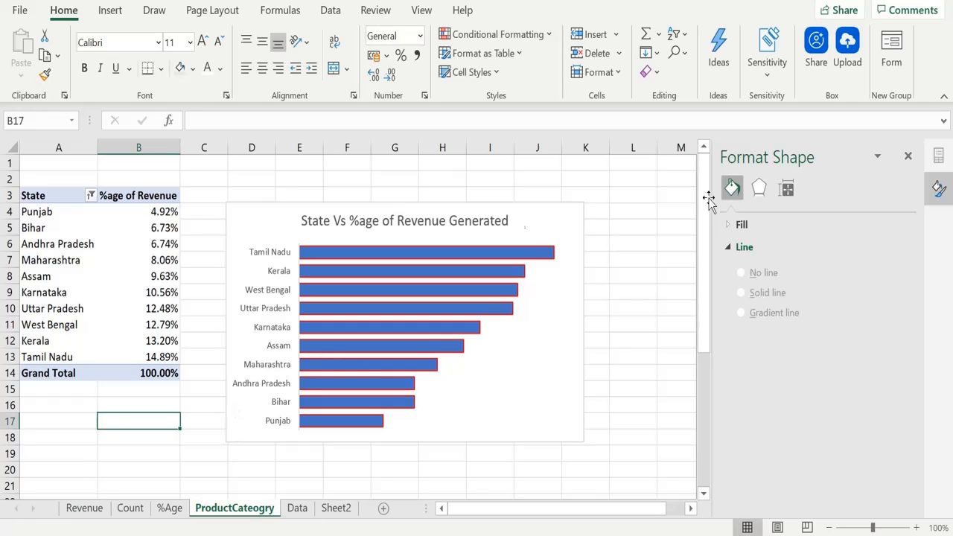
- Replace Customer's Billing State with Product Category in the rows of the ProductCateogry sheet's PivotTable
{"action": "left_click", "coordinate": [908, 158]}
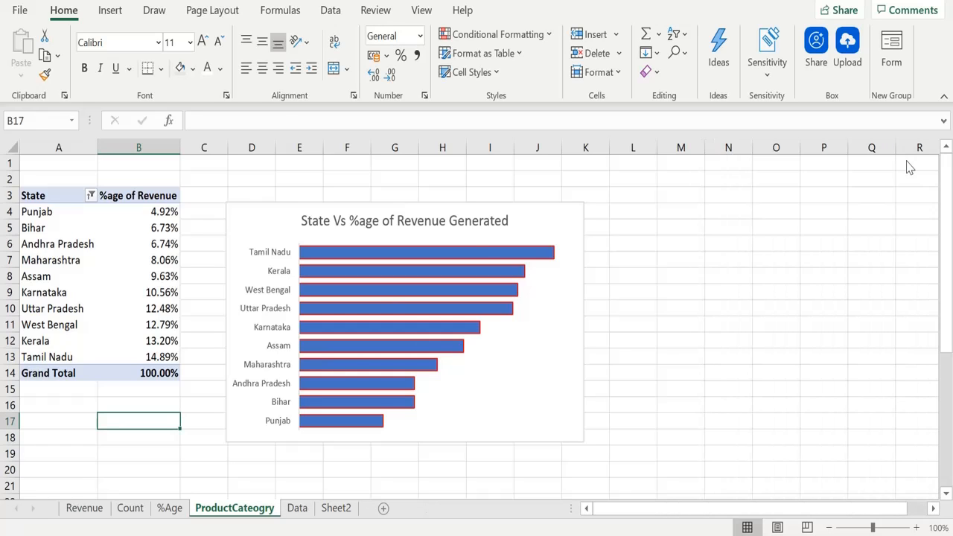
{"action": "left_click", "coordinate": [149, 239]}
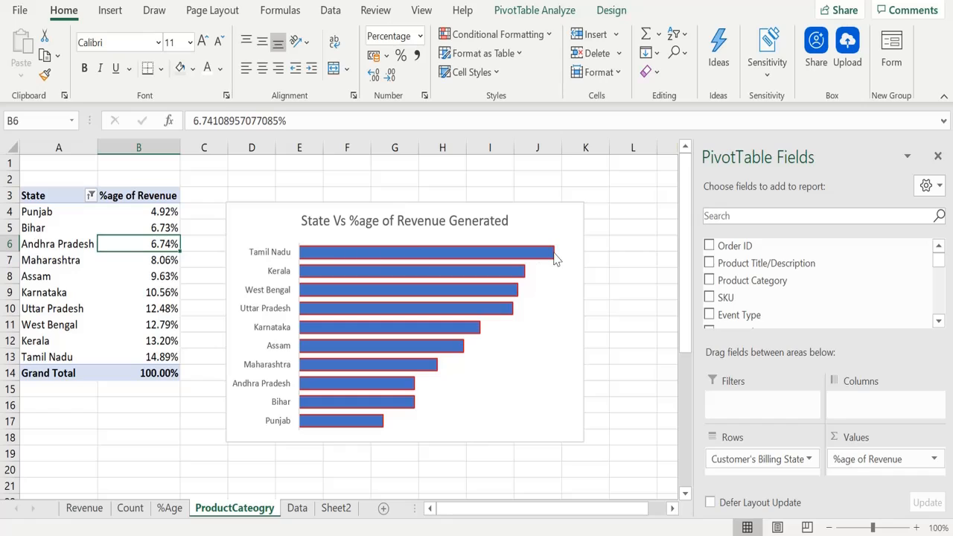
{"action": "left_click", "coordinate": [744, 460]}
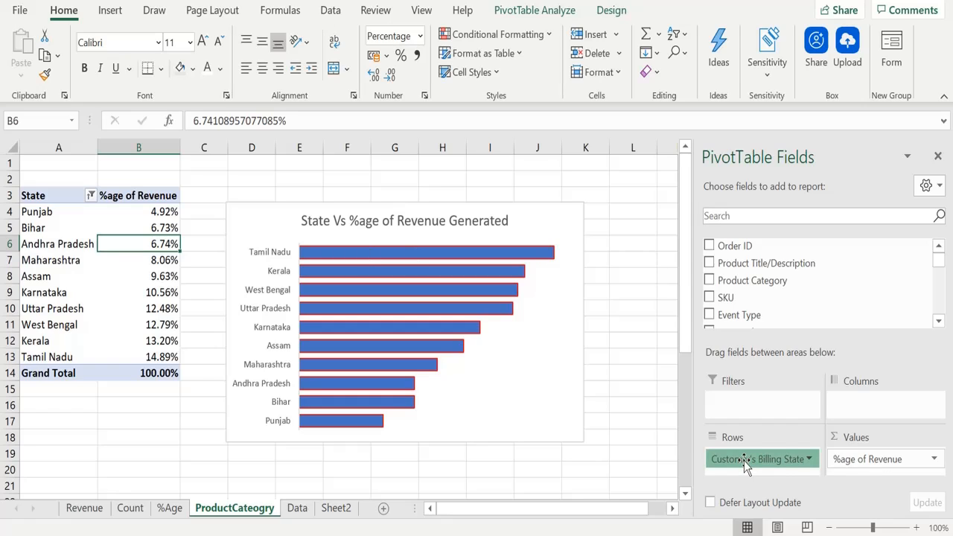
{"action": "left_click_drag", "start_coordinate": [744, 461], "coordinate": [676, 456]}
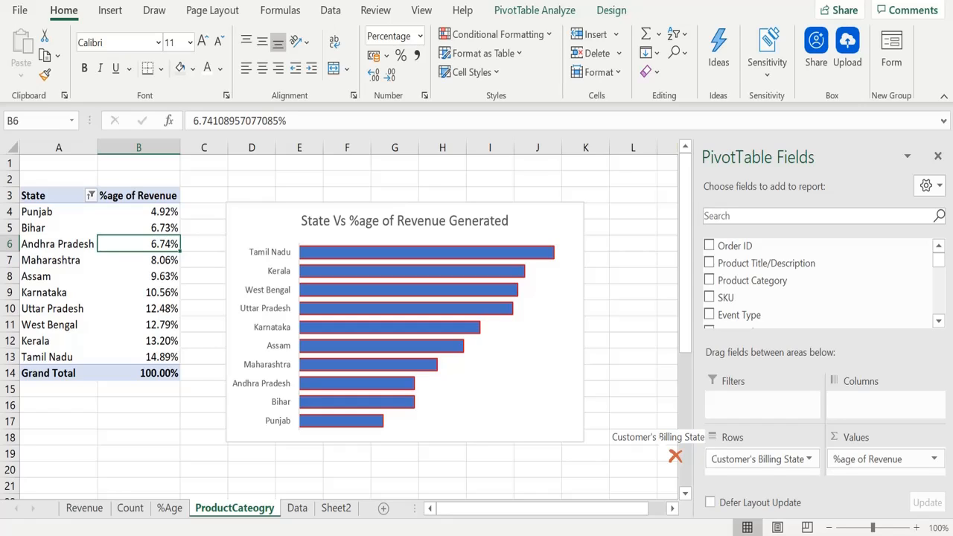
{"action": "left_click_drag", "start_coordinate": [676, 456], "coordinate": [676, 456]}
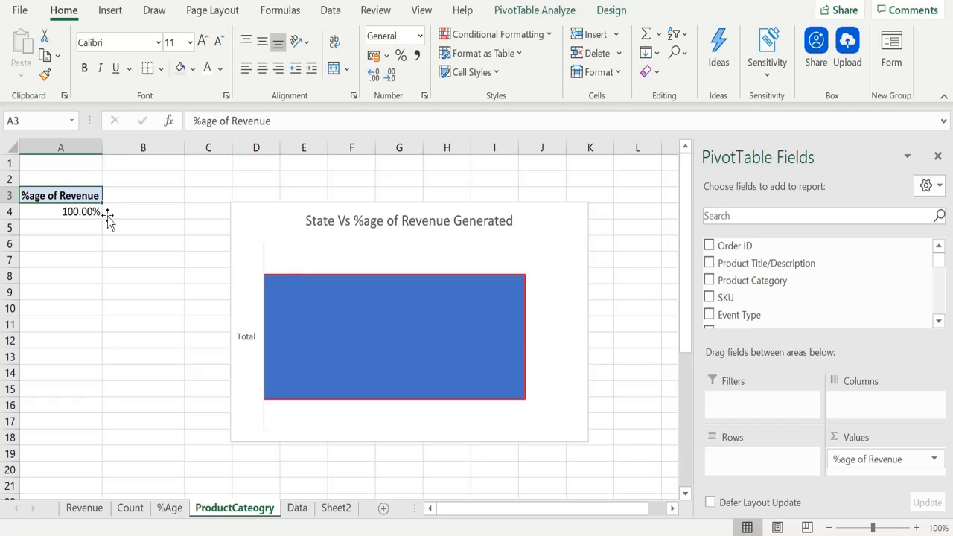
{"action": "mouse_move", "coordinate": [471, 306]}
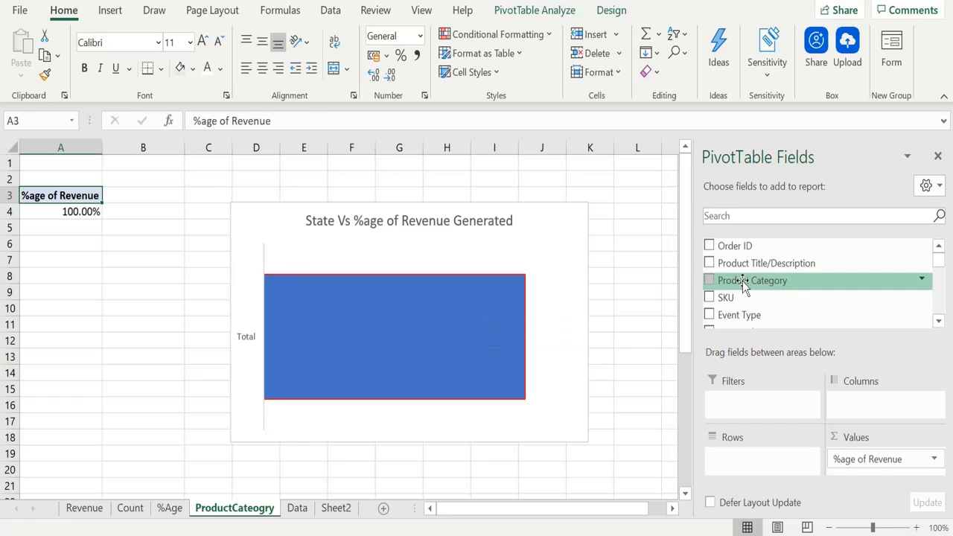
{"action": "left_click_drag", "start_coordinate": [742, 287], "coordinate": [767, 460]}
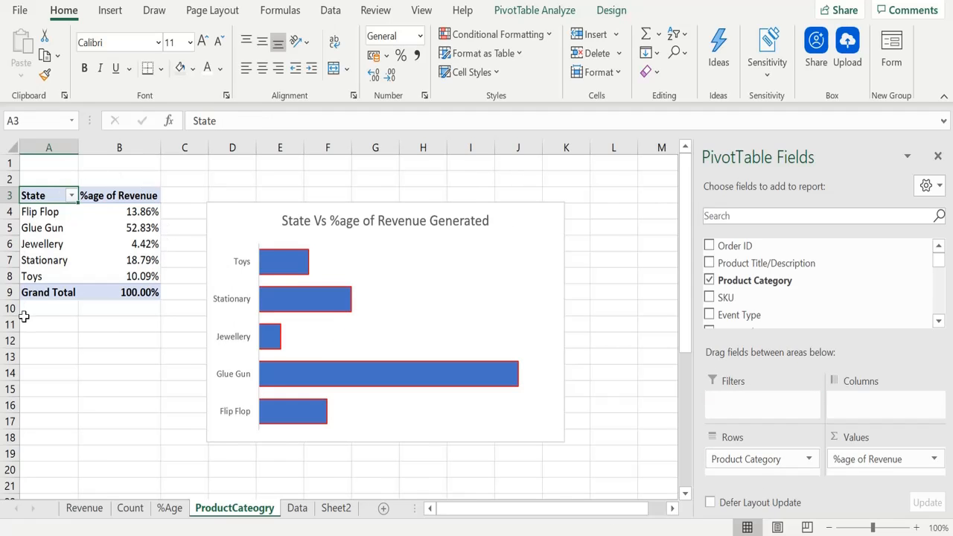
- Sort the PivotTable's product categories by %age of Revenue from smallest to largest
{"action": "left_click", "coordinate": [71, 195]}
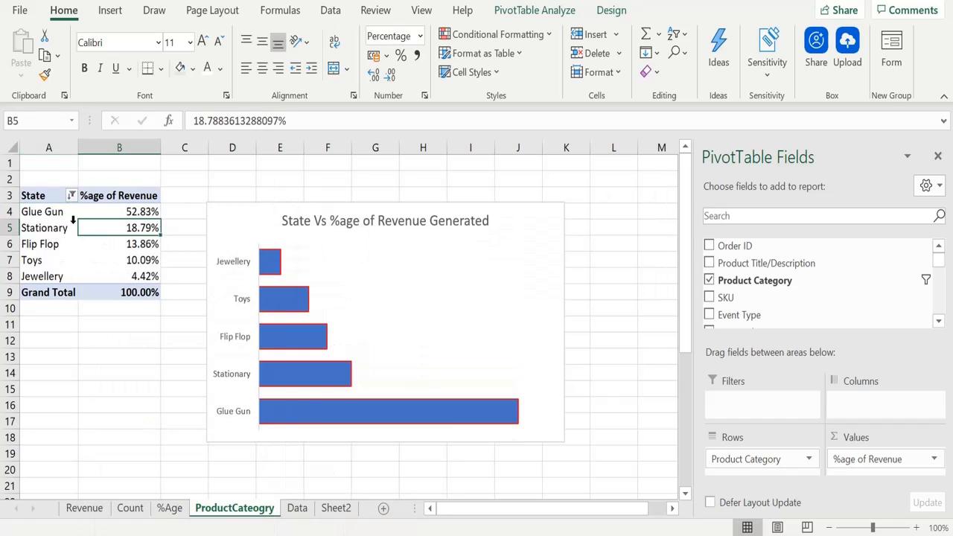
{"action": "mouse_move", "coordinate": [99, 227]}
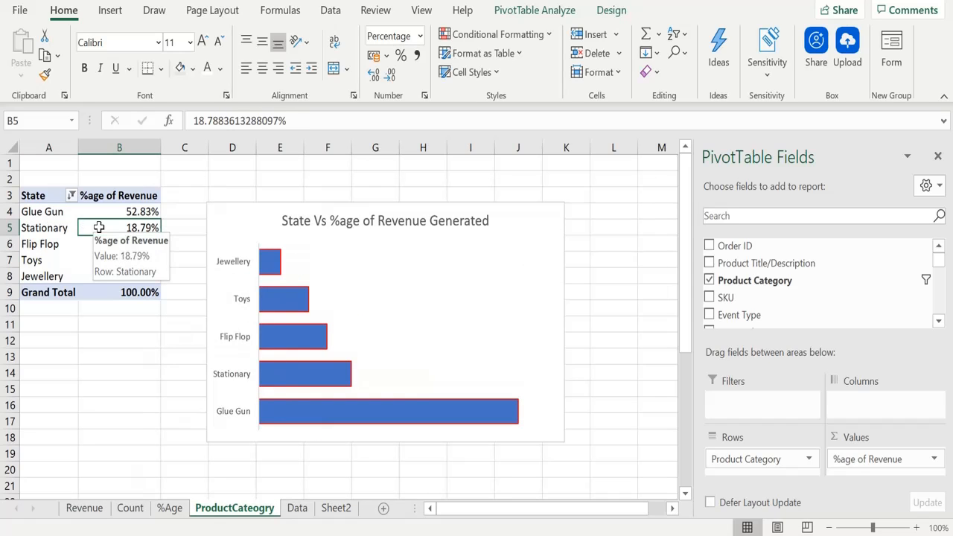
{"action": "mouse_move", "coordinate": [148, 215]}
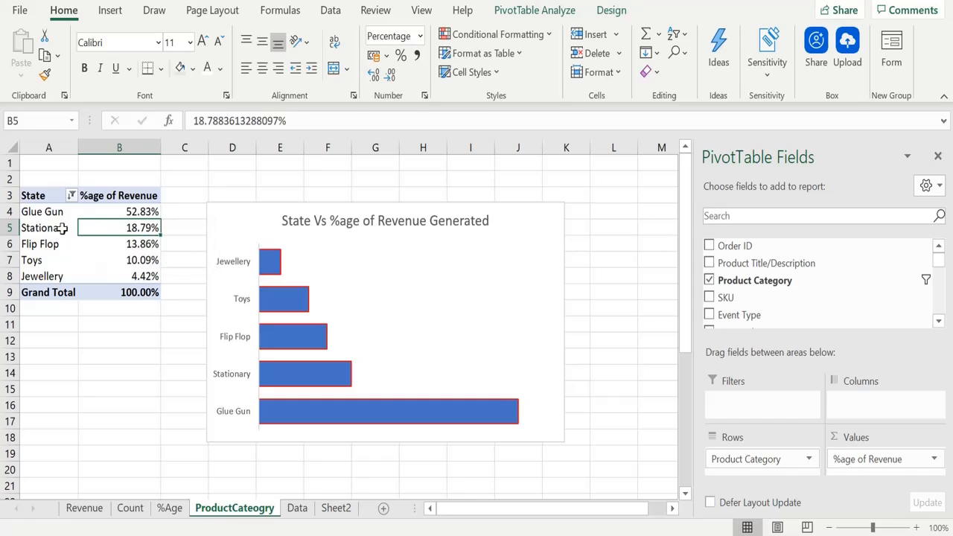
{"action": "mouse_move", "coordinate": [134, 234]}
{"action": "mouse_move", "coordinate": [130, 276]}
{"action": "left_click_drag", "start_coordinate": [38, 260], "coordinate": [34, 274]}
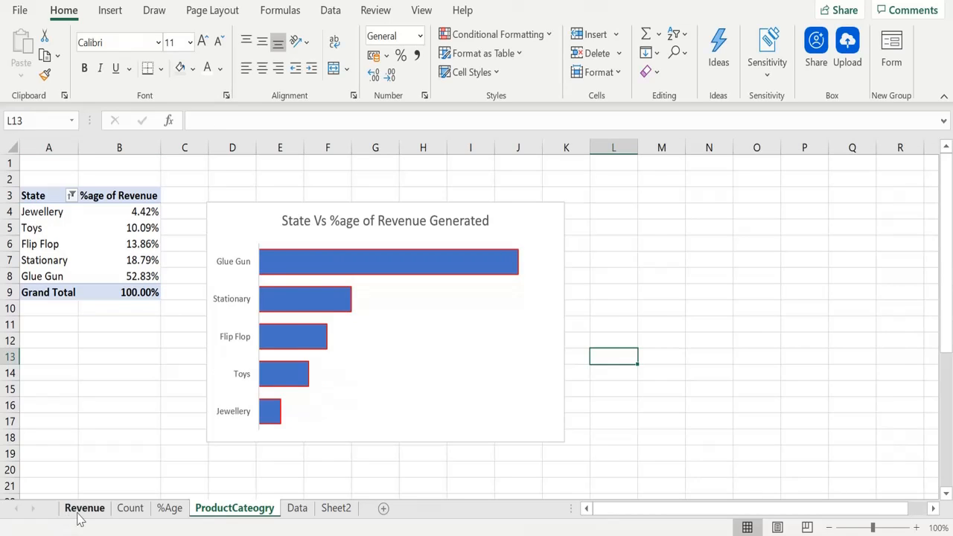
- Give the bars of the Count sheet's "State Vs Order Count" chart a solid orange fill
{"action": "left_click", "coordinate": [77, 514]}
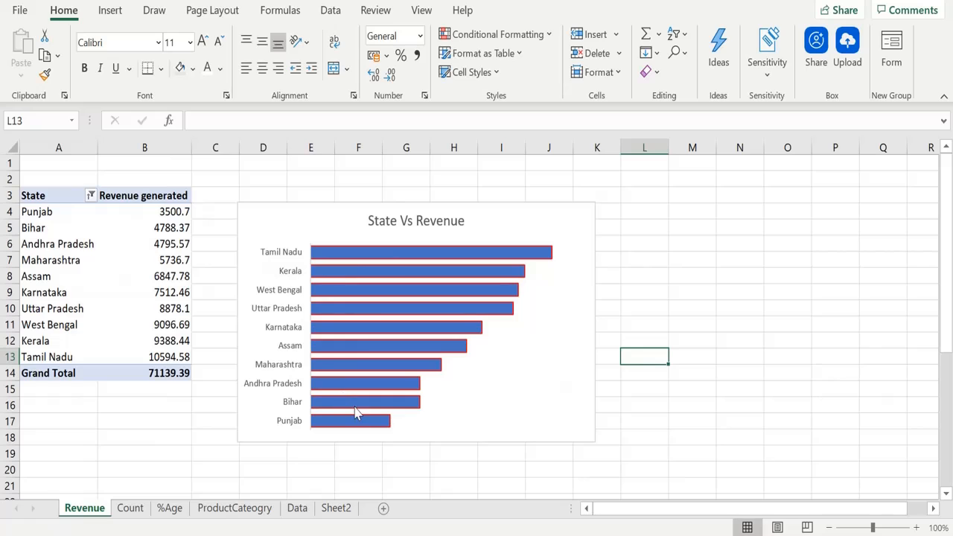
{"action": "left_click", "coordinate": [132, 514]}
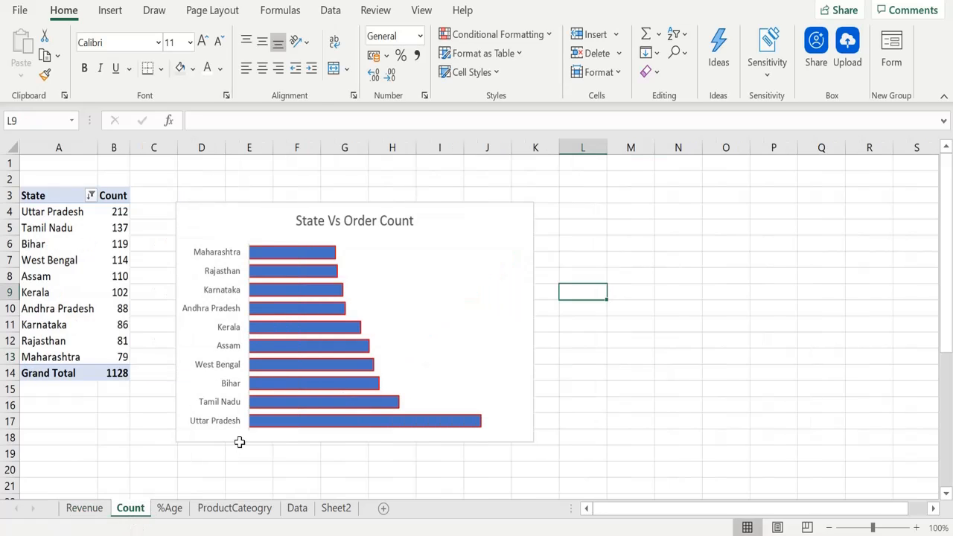
{"action": "left_click", "coordinate": [292, 423]}
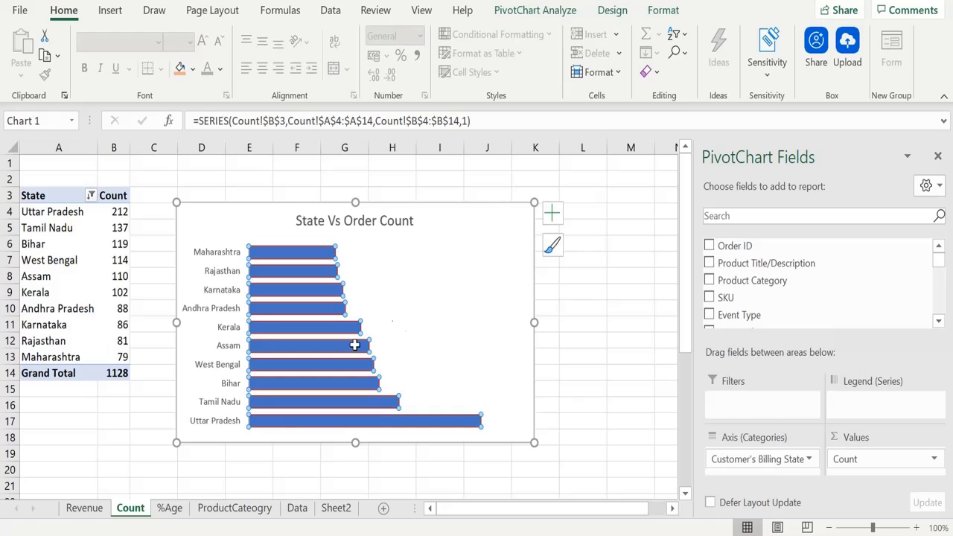
{"action": "right_click", "coordinate": [321, 345]}
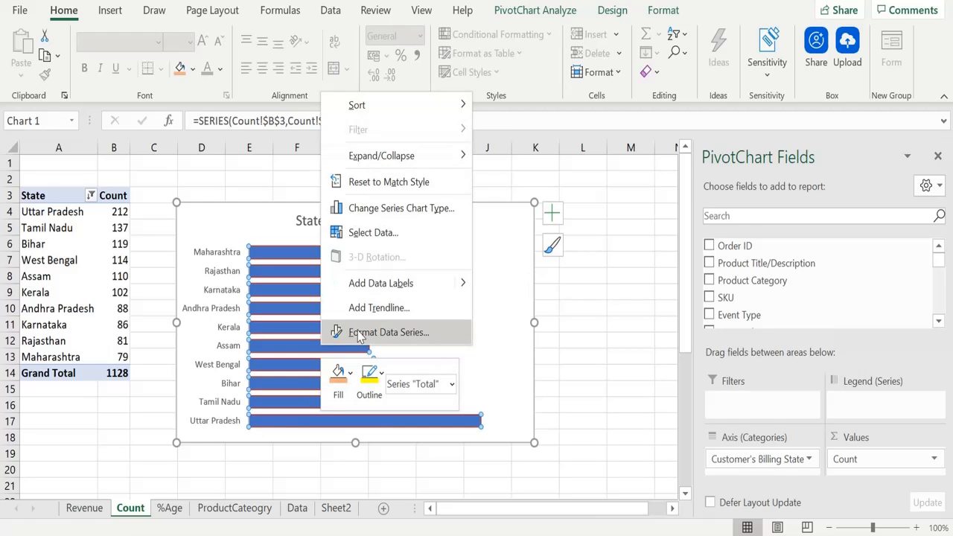
{"action": "left_click", "coordinate": [360, 332]}
{"action": "left_click", "coordinate": [732, 212]}
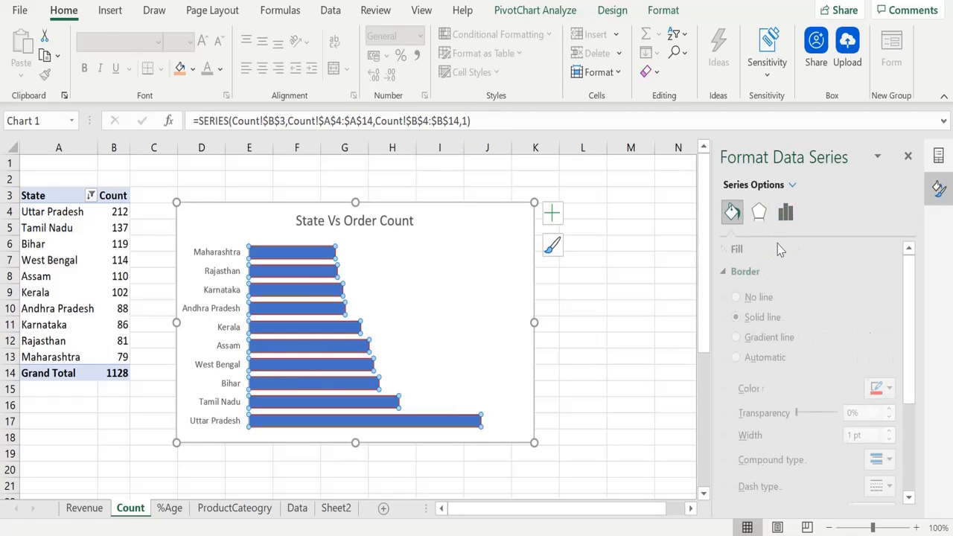
{"action": "left_click", "coordinate": [736, 250]}
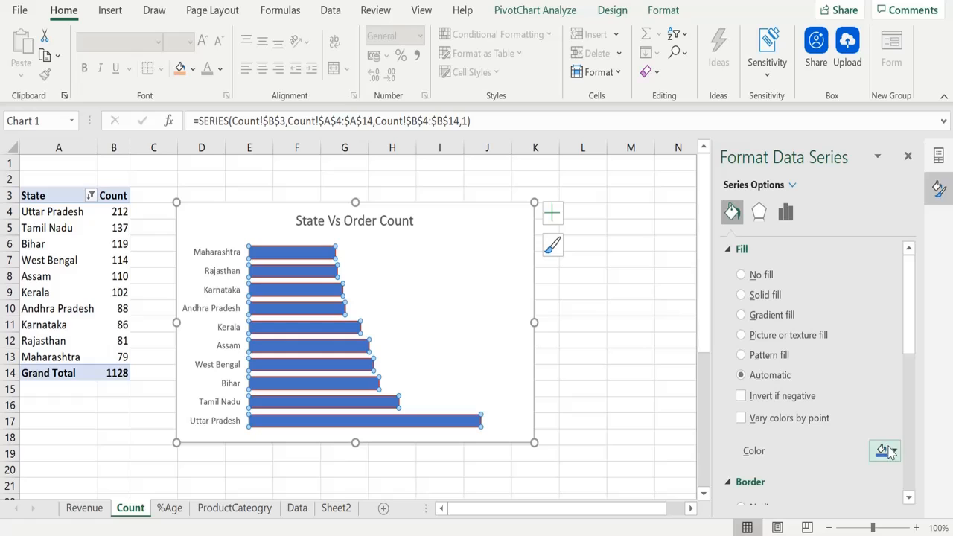
{"action": "left_click", "coordinate": [891, 453]}
{"action": "left_click", "coordinate": [851, 404]}
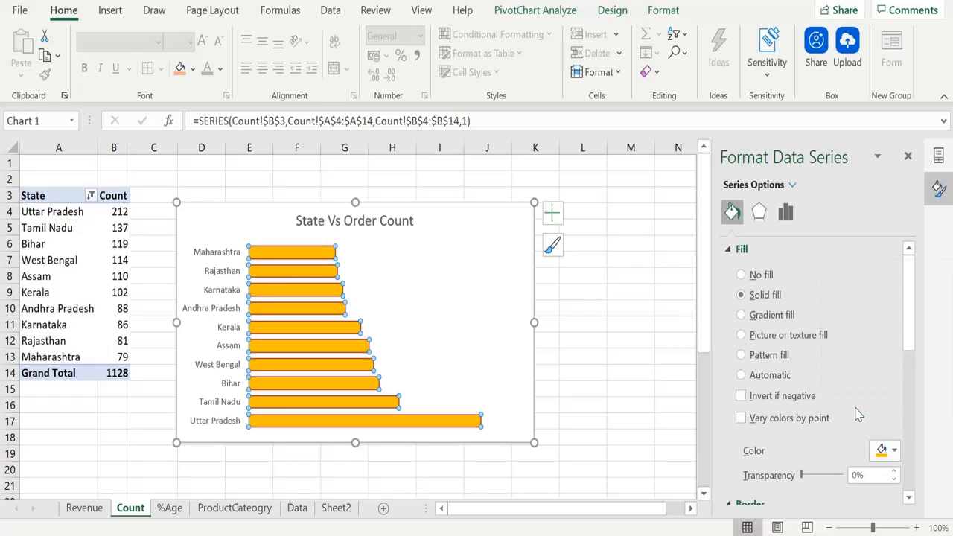
- Set the border colour of the Count chart's bars to green
{"action": "left_click", "coordinate": [730, 249]}
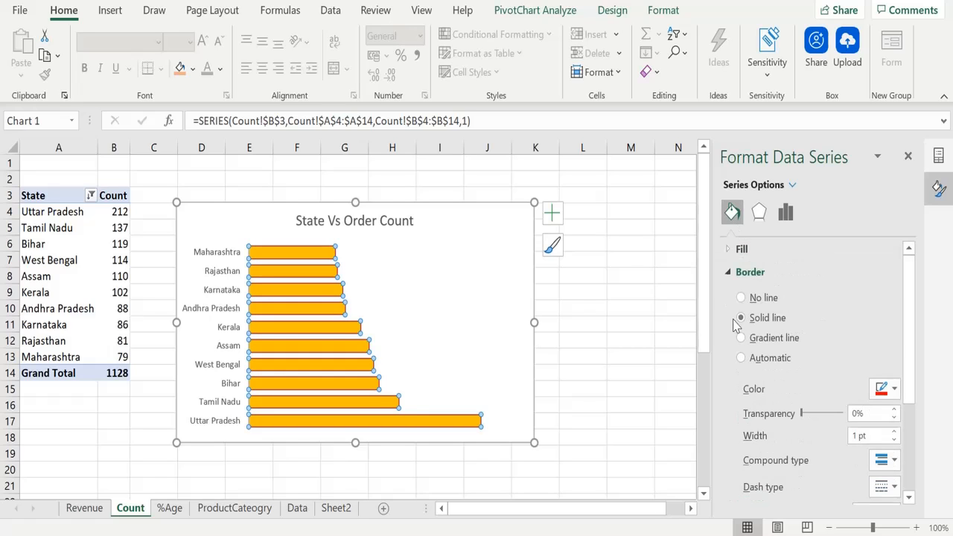
{"action": "left_click", "coordinate": [891, 388]}
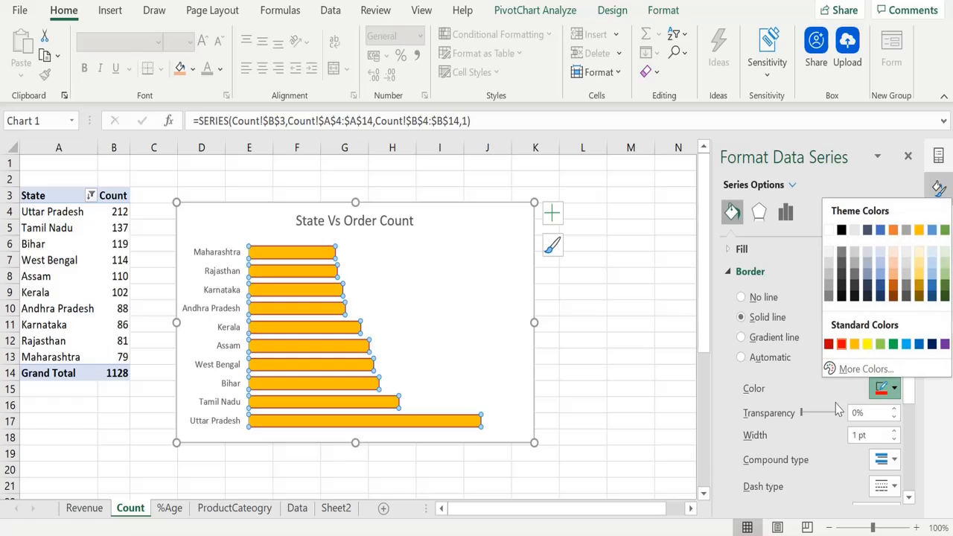
{"action": "left_click", "coordinate": [893, 344]}
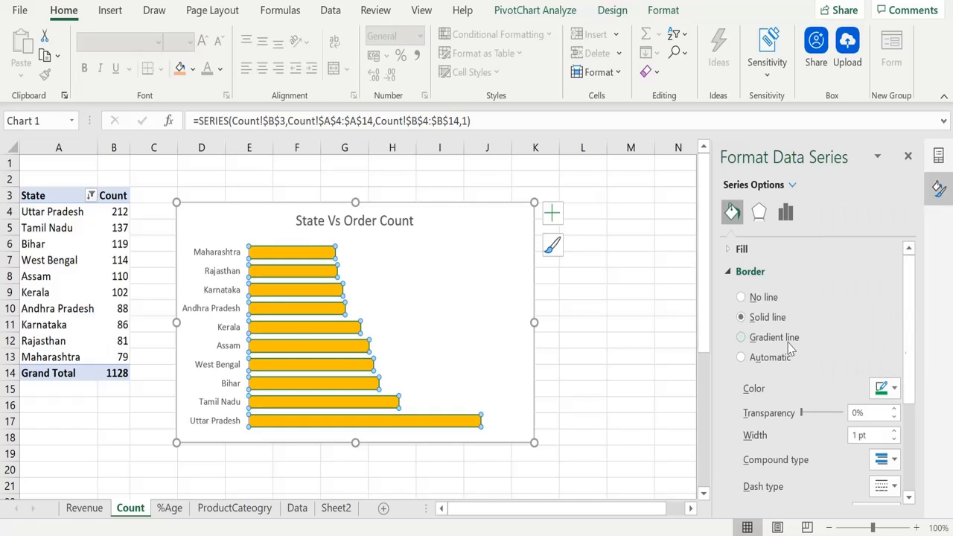
- Set the border colour of the bars in the %Age sheet's "State Vs %age of Revenue Generated" chart to blue
{"action": "left_click", "coordinate": [169, 511]}
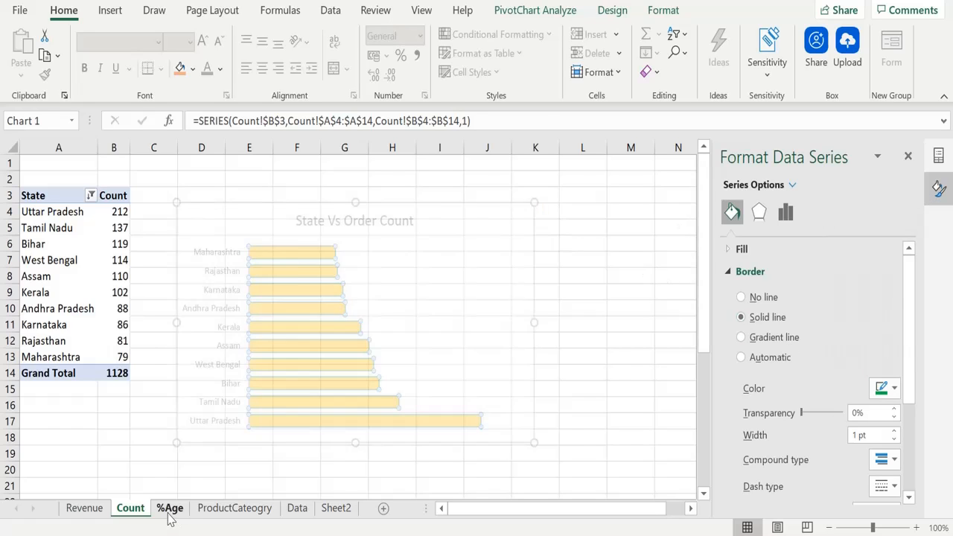
{"action": "left_click", "coordinate": [340, 330]}
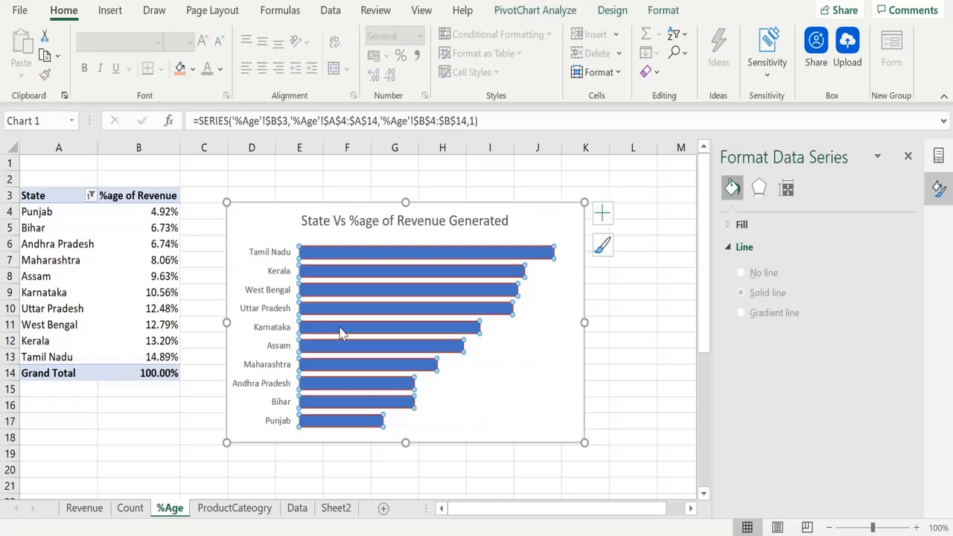
{"action": "right_click", "coordinate": [342, 331]}
{"action": "left_click", "coordinate": [375, 315]}
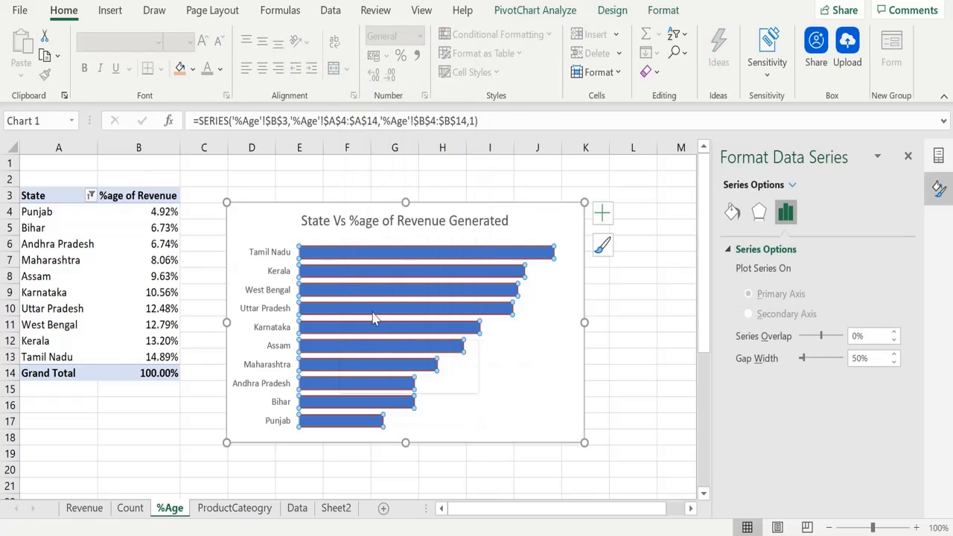
{"action": "left_click", "coordinate": [732, 213]}
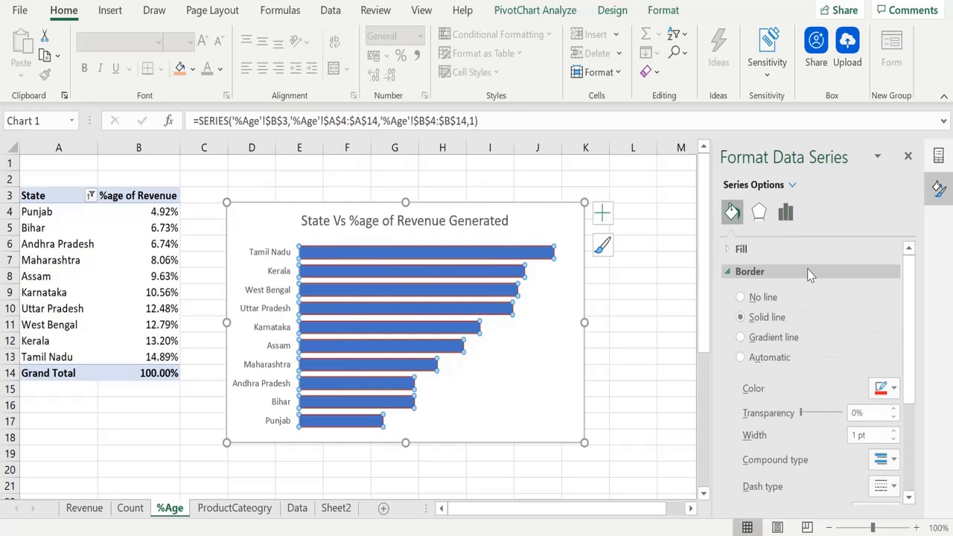
{"action": "left_click", "coordinate": [893, 390]}
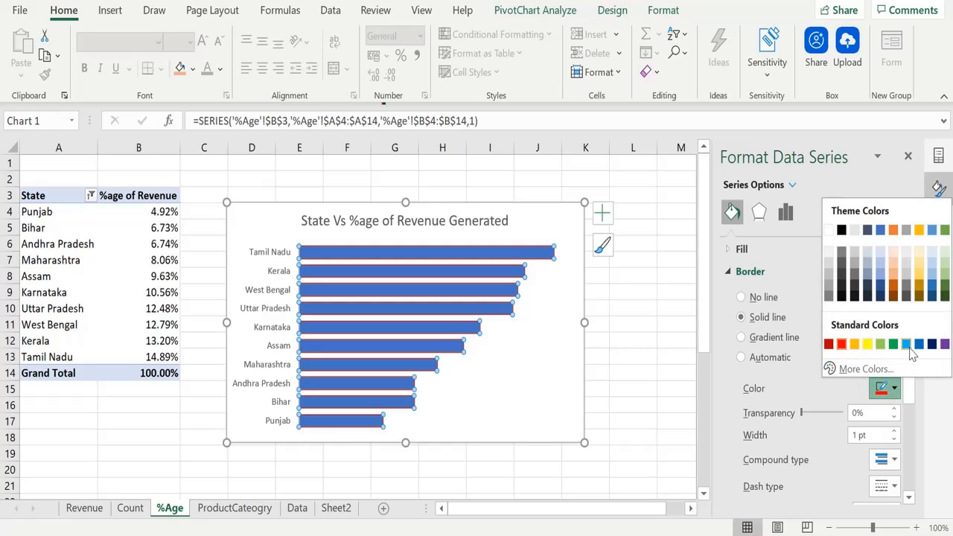
{"action": "left_click", "coordinate": [907, 344]}
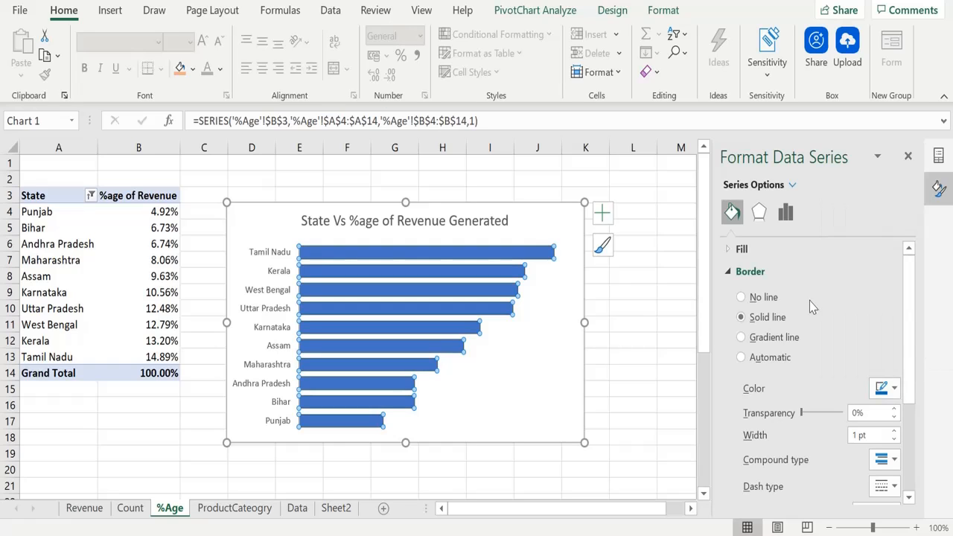
- Give the bars of the %Age sheet's chart a solid green fill
{"action": "left_click", "coordinate": [730, 252]}
{"action": "left_click", "coordinate": [883, 450]}
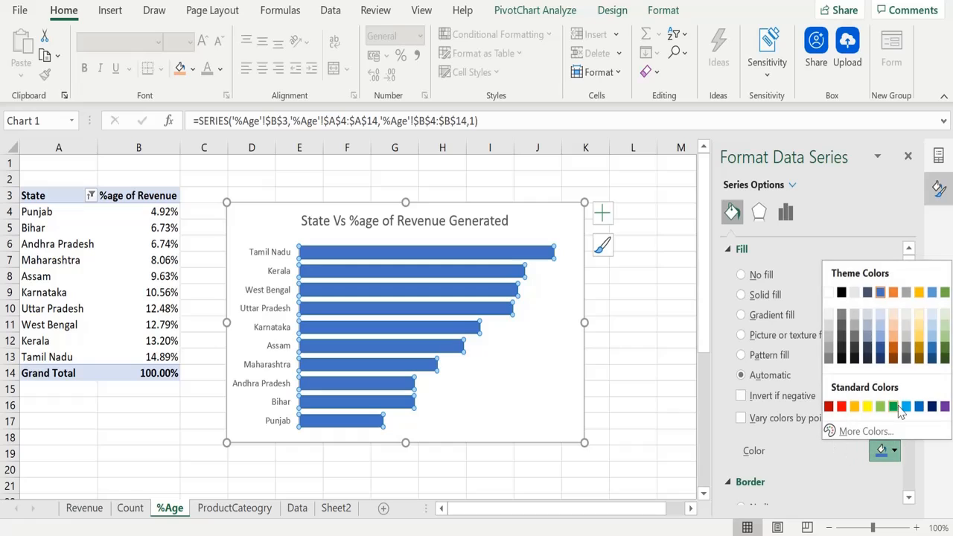
{"action": "left_click", "coordinate": [894, 406]}
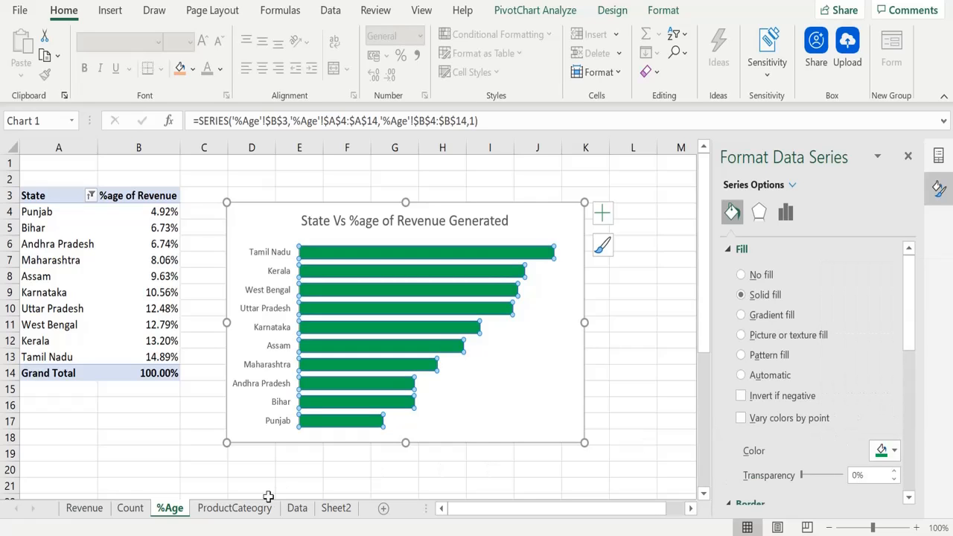
- Give the bars of the ProductCateogry sheet's chart a solid light orange fill
{"action": "left_click", "coordinate": [267, 507]}
{"action": "left_click", "coordinate": [351, 272]}
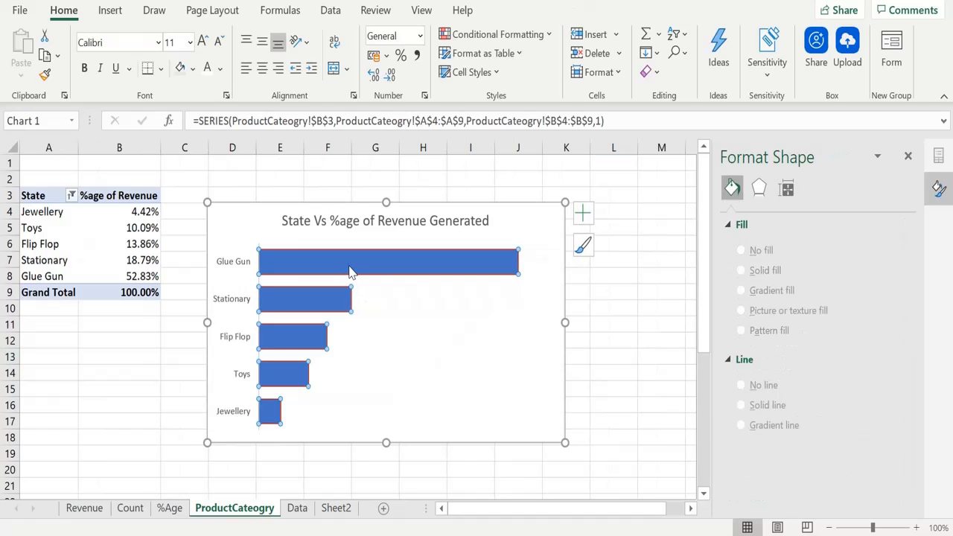
{"action": "right_click", "coordinate": [350, 272]}
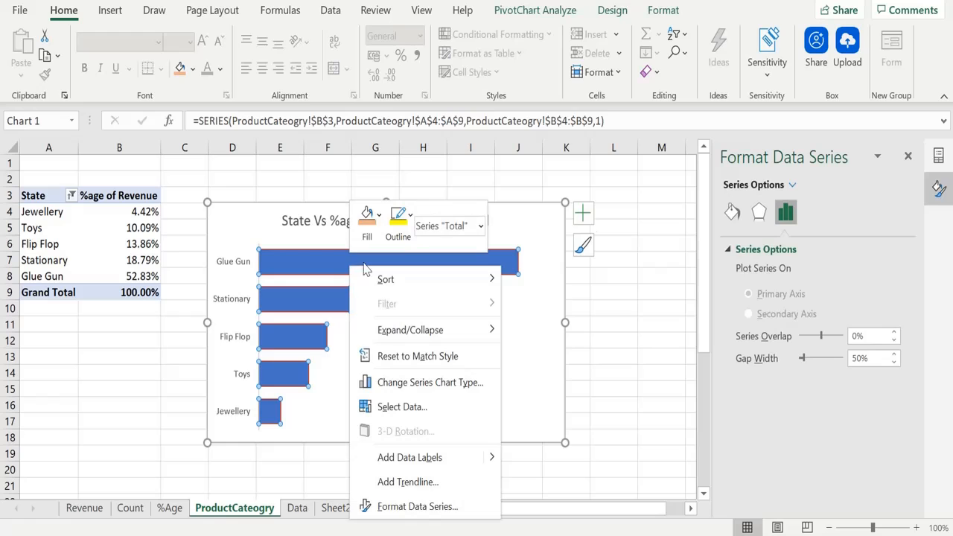
{"action": "left_click", "coordinate": [734, 221]}
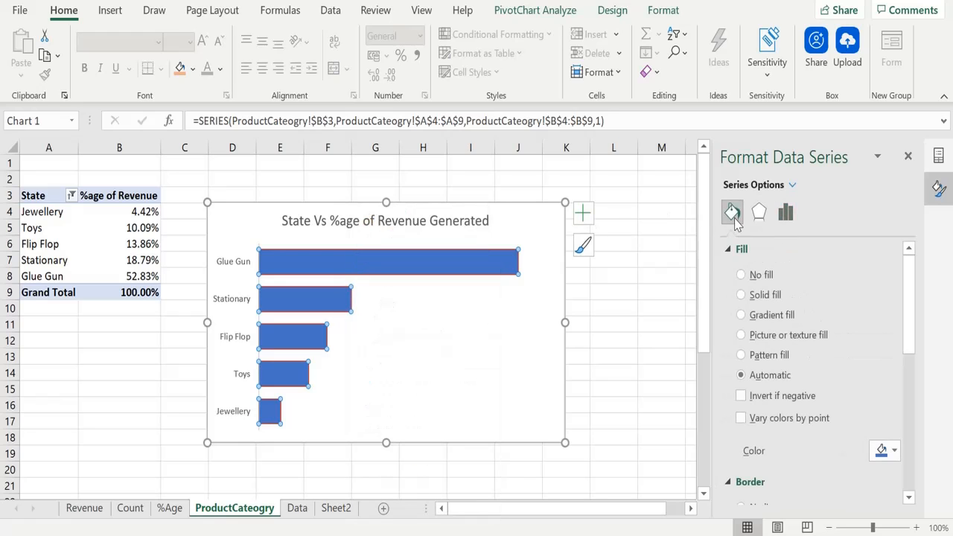
{"action": "left_click", "coordinate": [895, 451]}
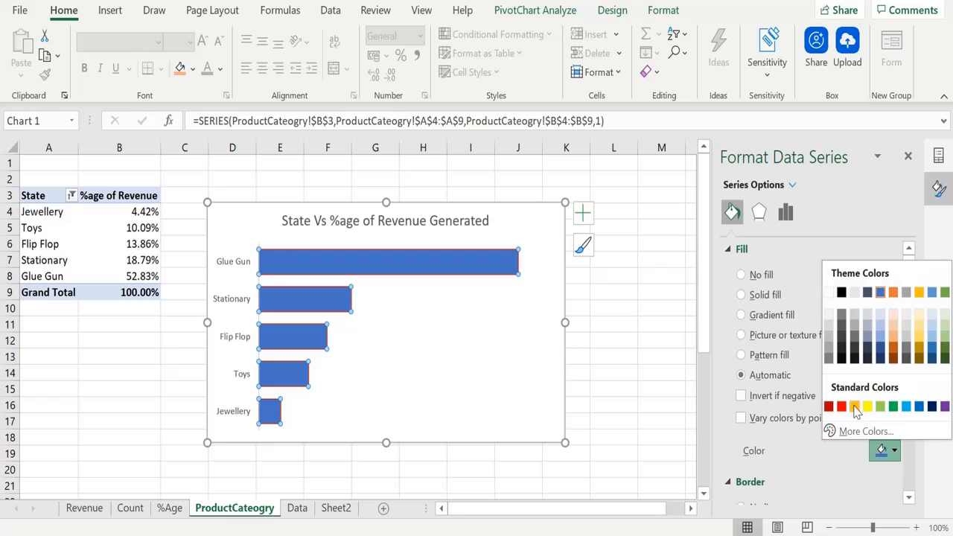
{"action": "left_click", "coordinate": [855, 407]}
{"action": "left_click", "coordinate": [886, 455]}
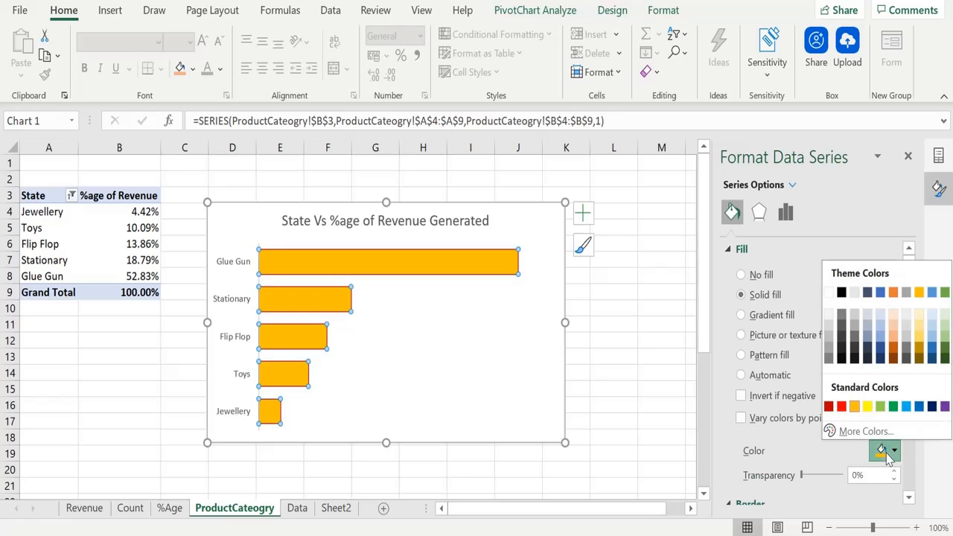
{"action": "left_click", "coordinate": [894, 342]}
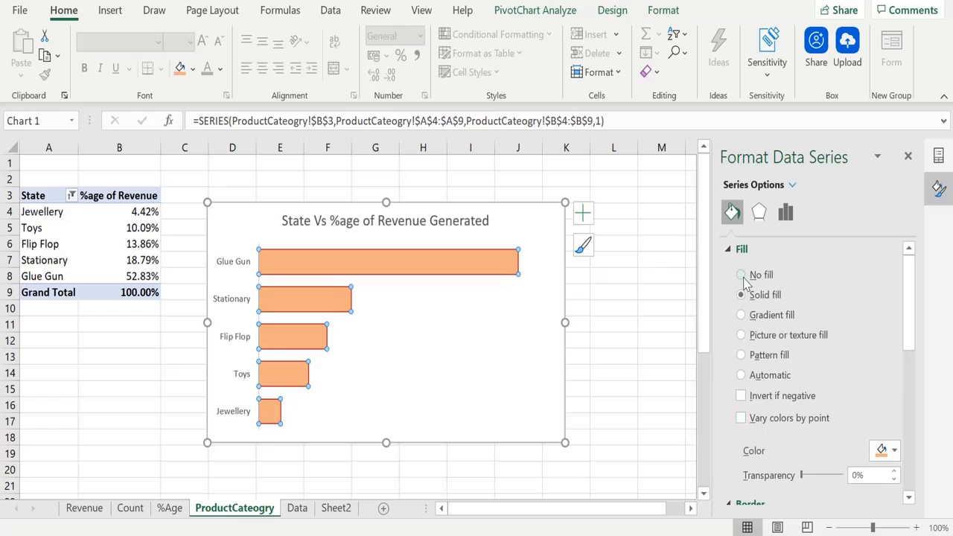
- Set the border colour of the ProductCateogry chart's bars to purple
{"action": "left_click", "coordinate": [732, 249]}
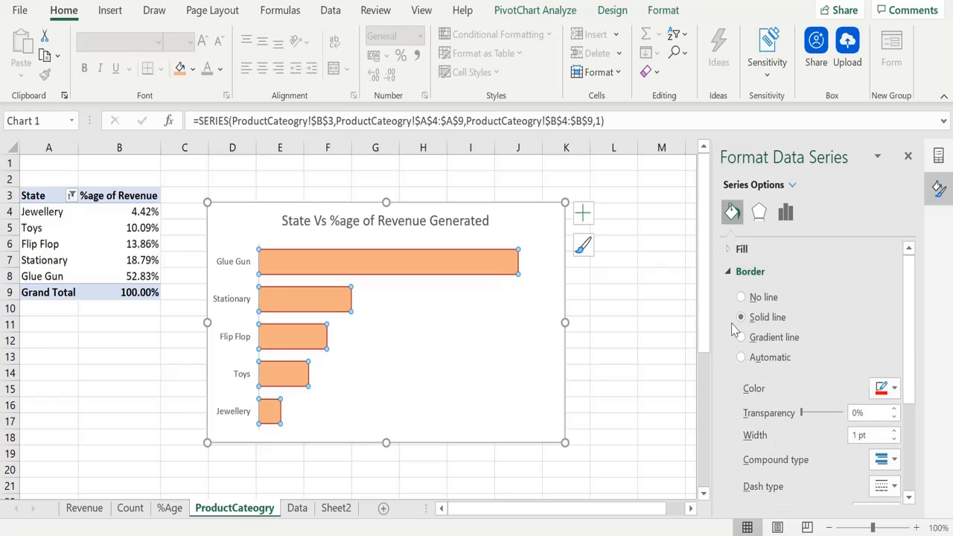
{"action": "left_click", "coordinate": [894, 388]}
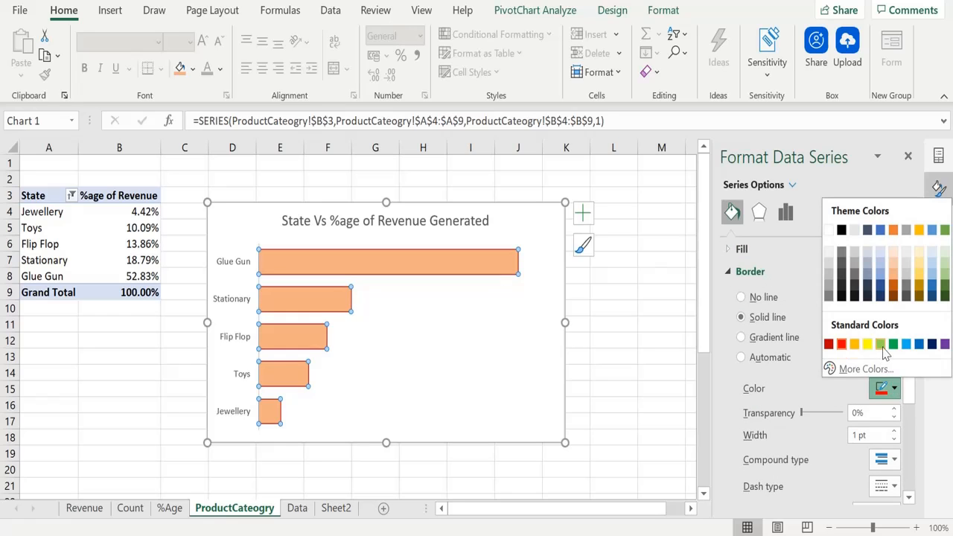
{"action": "left_click", "coordinate": [944, 345]}
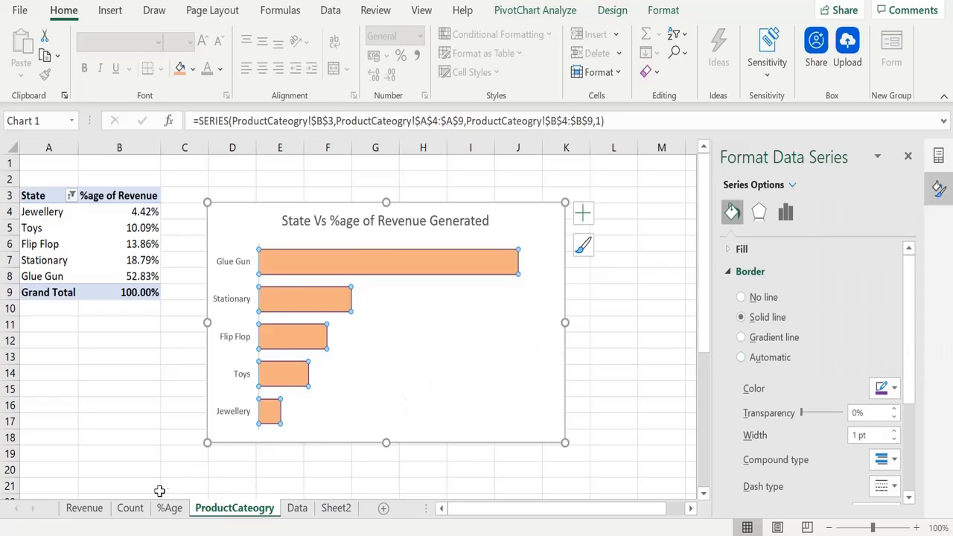
- Review the bar colours of the charts on the Revenue, Count, %Age and ProductCateogry sheets
{"action": "left_click", "coordinate": [99, 510]}
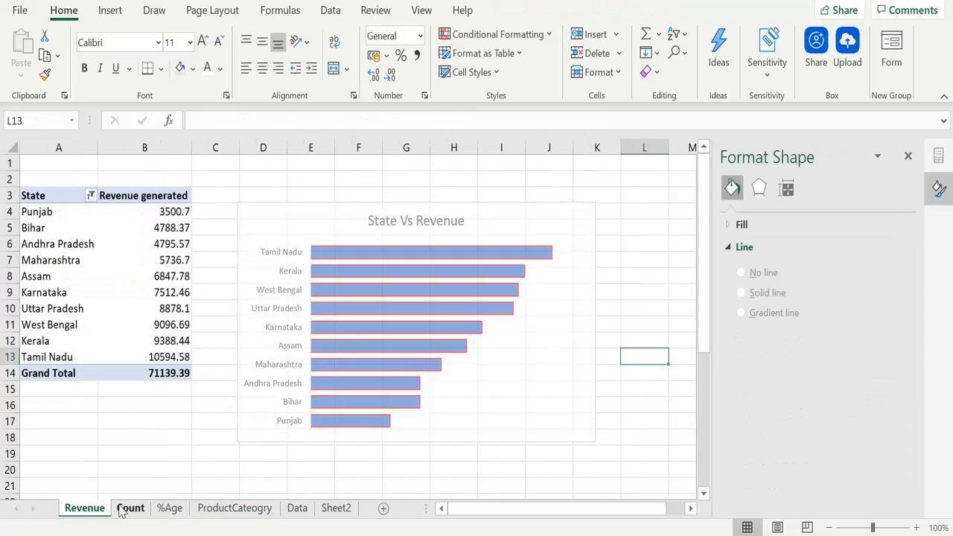
{"action": "left_click", "coordinate": [123, 510]}
{"action": "left_click", "coordinate": [172, 509]}
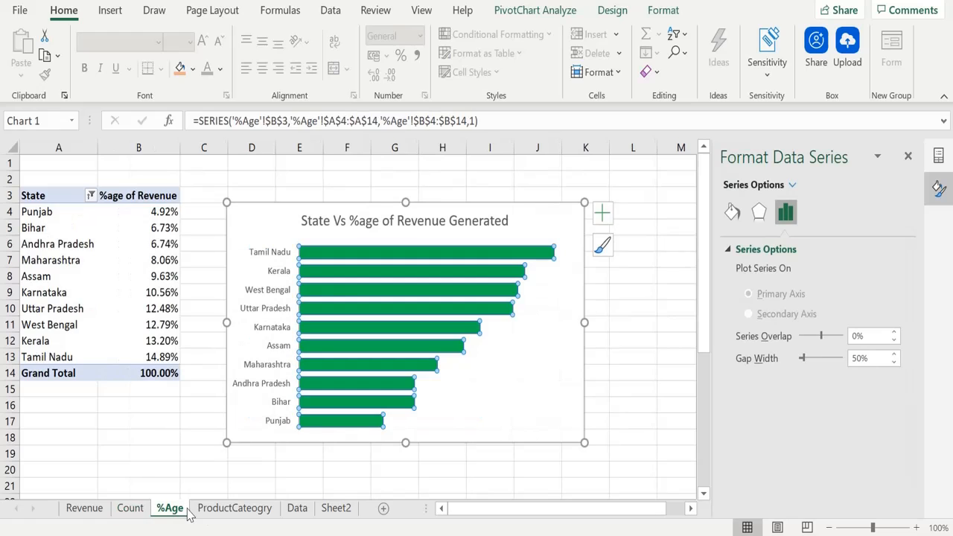
{"action": "left_click", "coordinate": [220, 517]}
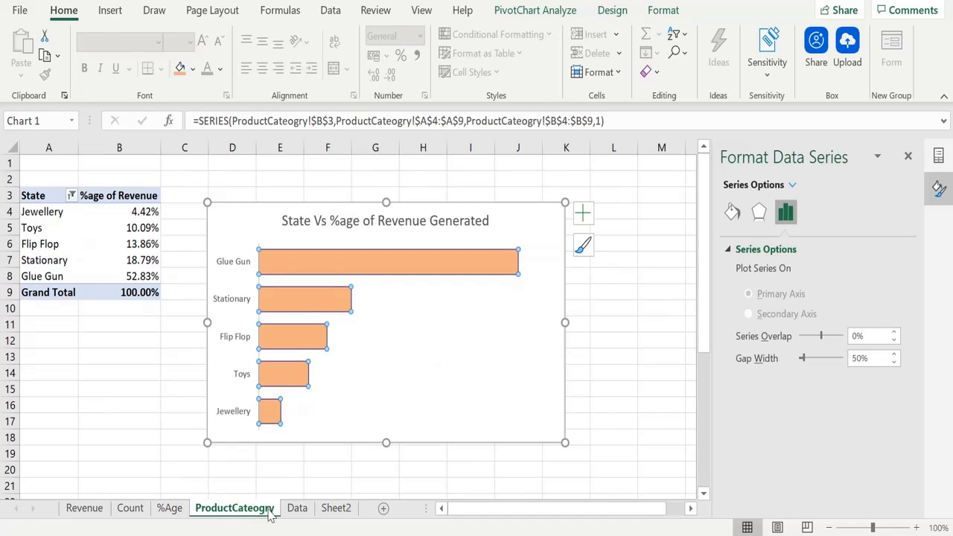
- Rename Sheet2 as Dashboard and dismiss the shape formatting options
{"action": "left_click", "coordinate": [332, 514]}
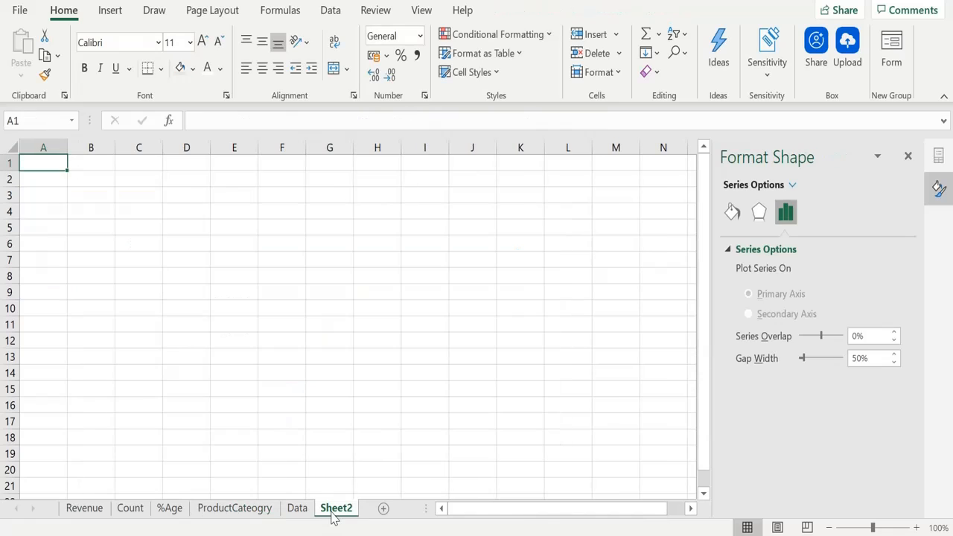
{"action": "double_click", "coordinate": [334, 509]}
{"action": "type", "text": "Das"}
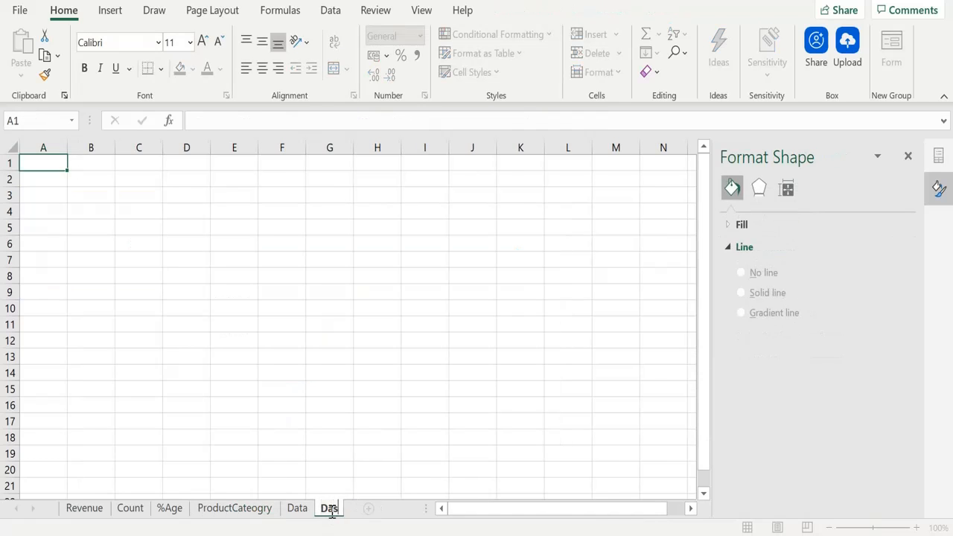
{"action": "type", "text": "hboard"}
{"action": "key", "text": "Return"}
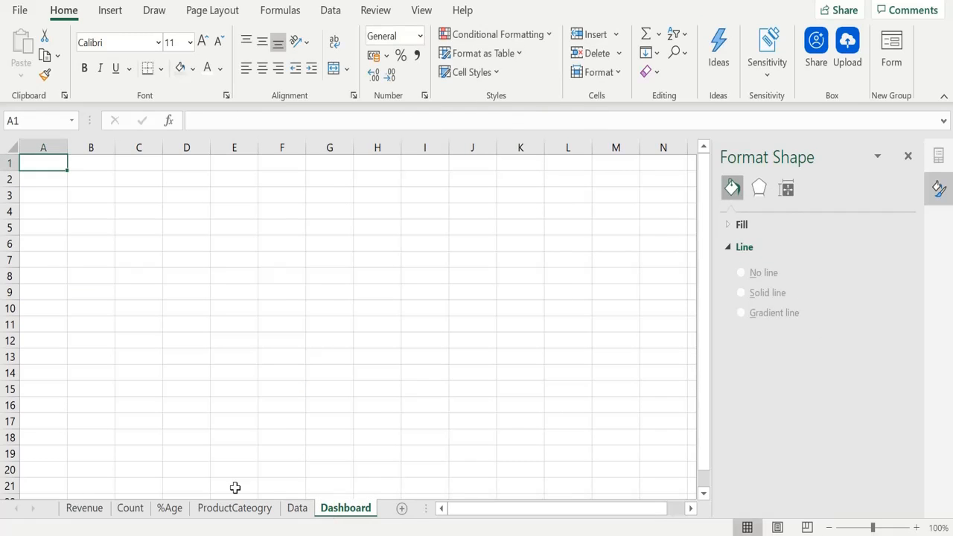
{"action": "left_click", "coordinate": [908, 156]}
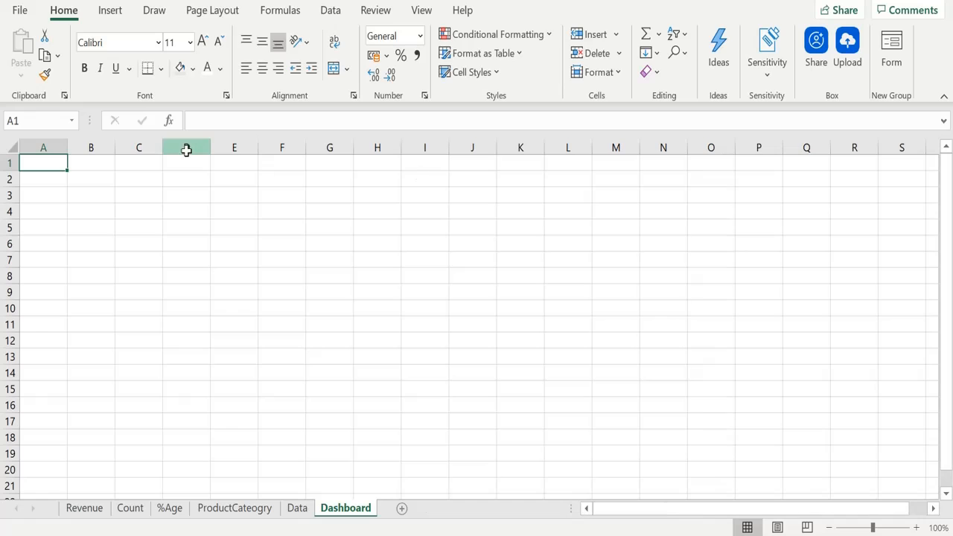
- Fill all cells of the Dashboard sheet with light grey
{"action": "left_click", "coordinate": [9, 148]}
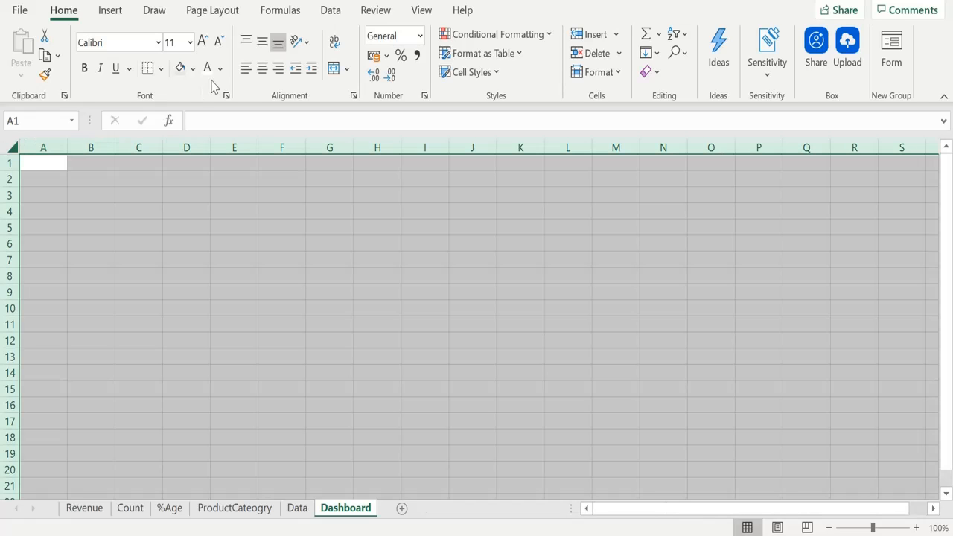
{"action": "left_click", "coordinate": [192, 69]}
{"action": "left_click", "coordinate": [205, 117]}
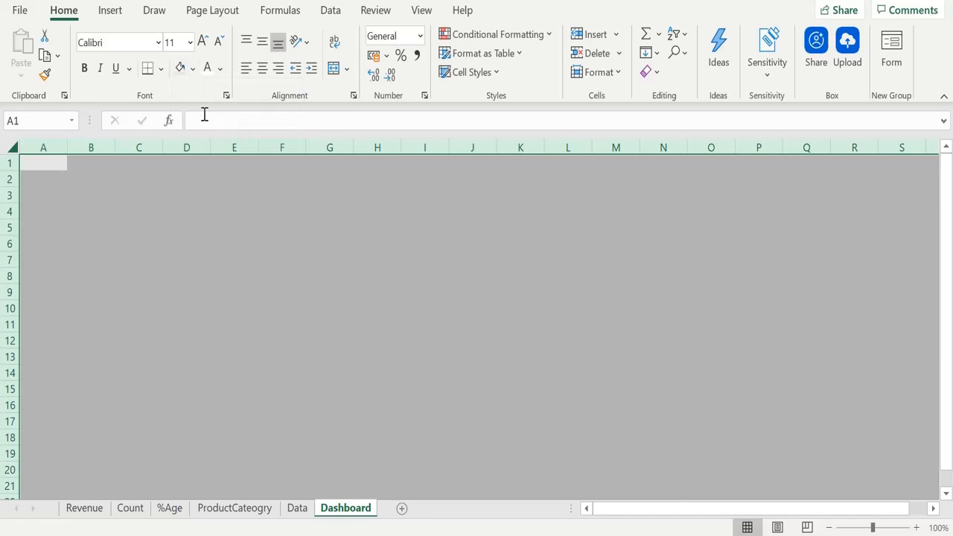
{"action": "left_click", "coordinate": [141, 255]}
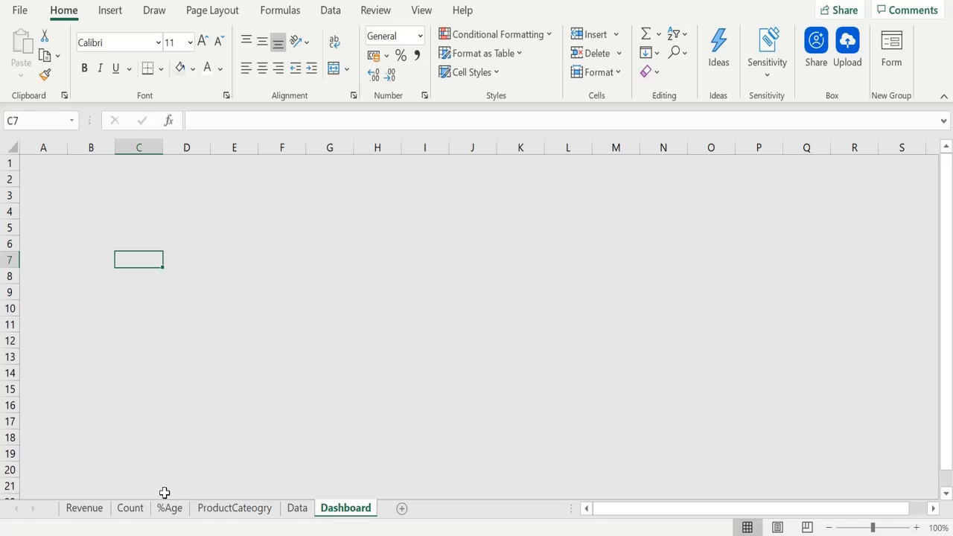
- Copy the "State Vs Revenue" chart from the Revenue sheet and paste it at cell B2 of the Dashboard sheet
{"action": "left_click", "coordinate": [88, 515]}
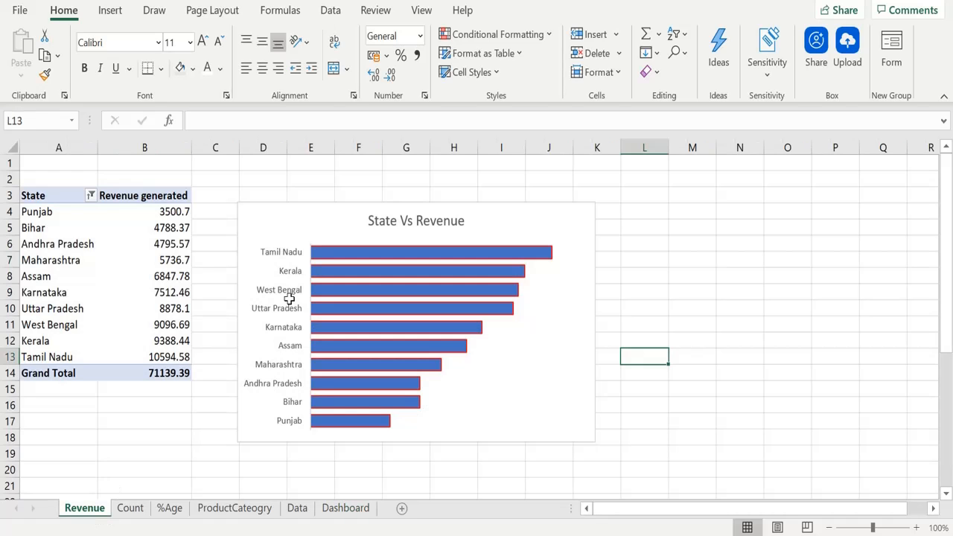
{"action": "left_click", "coordinate": [275, 217]}
{"action": "key", "text": "ctrl+c"}
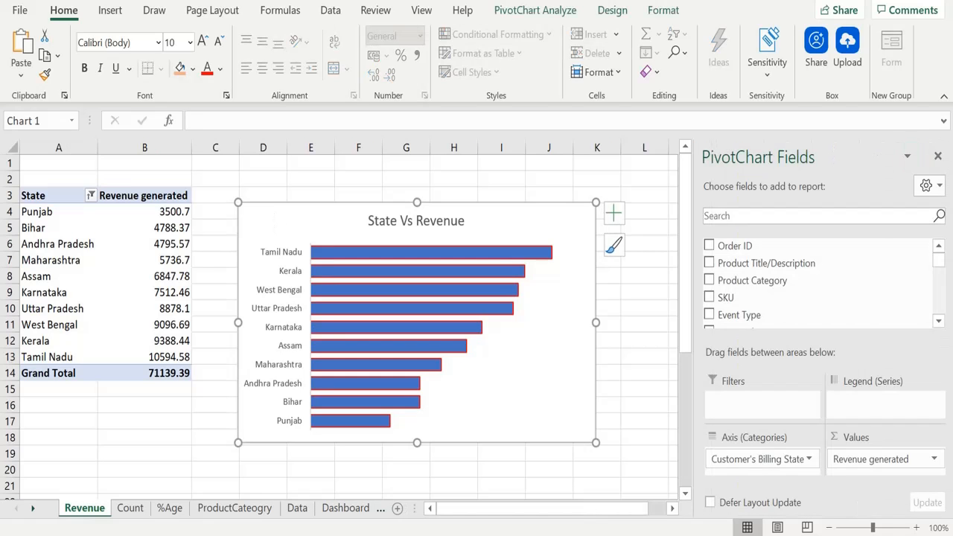
{"action": "left_click", "coordinate": [351, 516]}
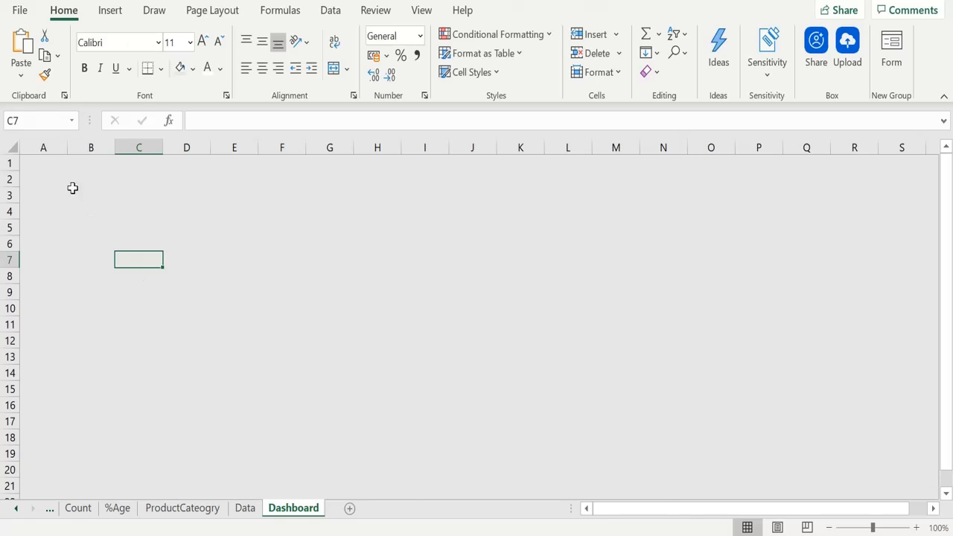
{"action": "left_click", "coordinate": [71, 179]}
{"action": "key", "text": "ctrl+v"}
- Copy the Count sheet's "State Vs Order Count" chart to cell J2 of the Dashboard, beside the revenue chart
{"action": "left_click", "coordinate": [80, 511]}
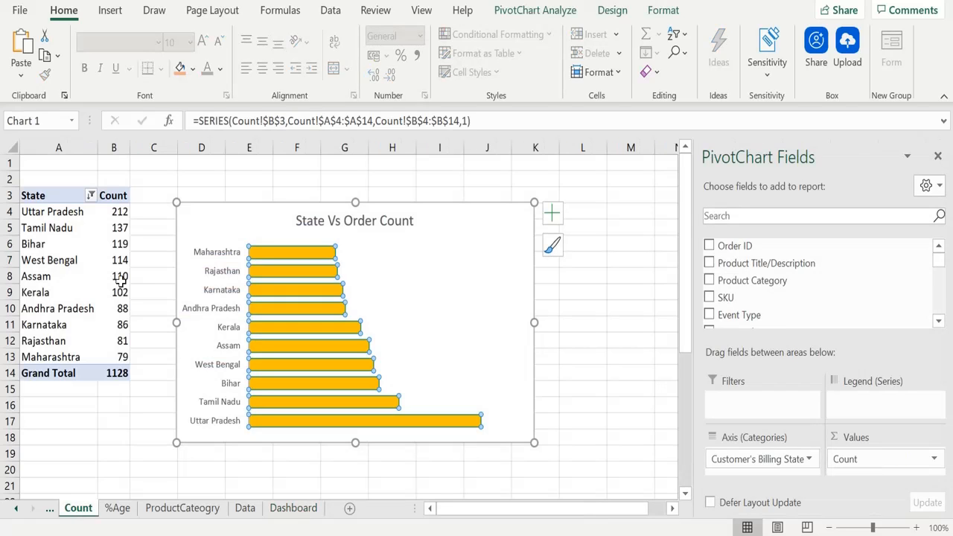
{"action": "left_click", "coordinate": [294, 508]}
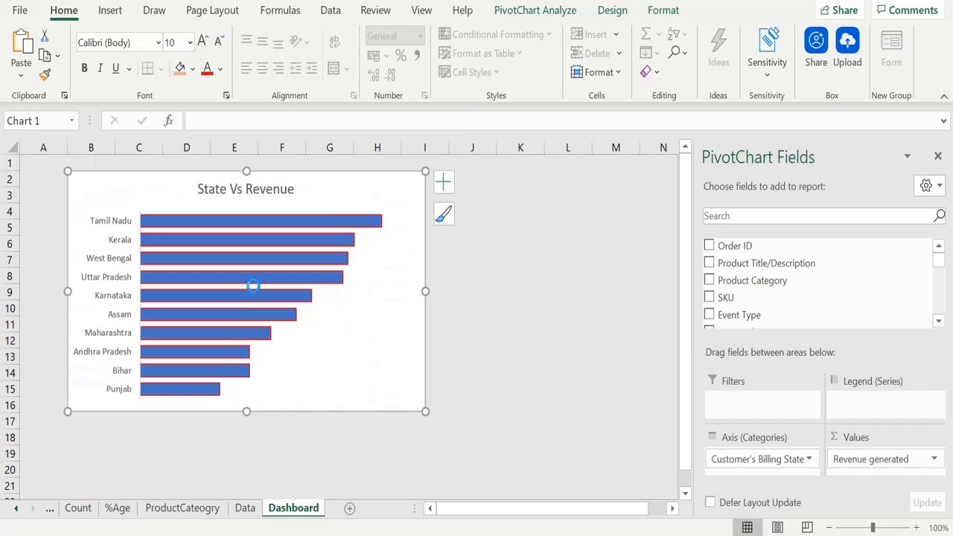
{"action": "left_click", "coordinate": [466, 183]}
{"action": "key", "text": "ctrl+v"}
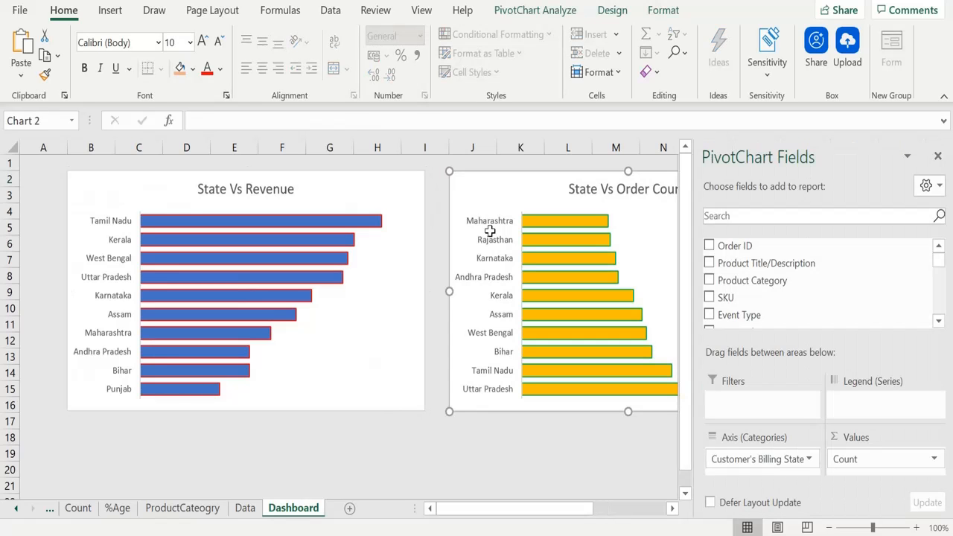
- Copy the charts from the %Age and ProductCateogry sheets to the Dashboard, side by side below the first two charts, and close the field pane
{"action": "left_click", "coordinate": [118, 508]}
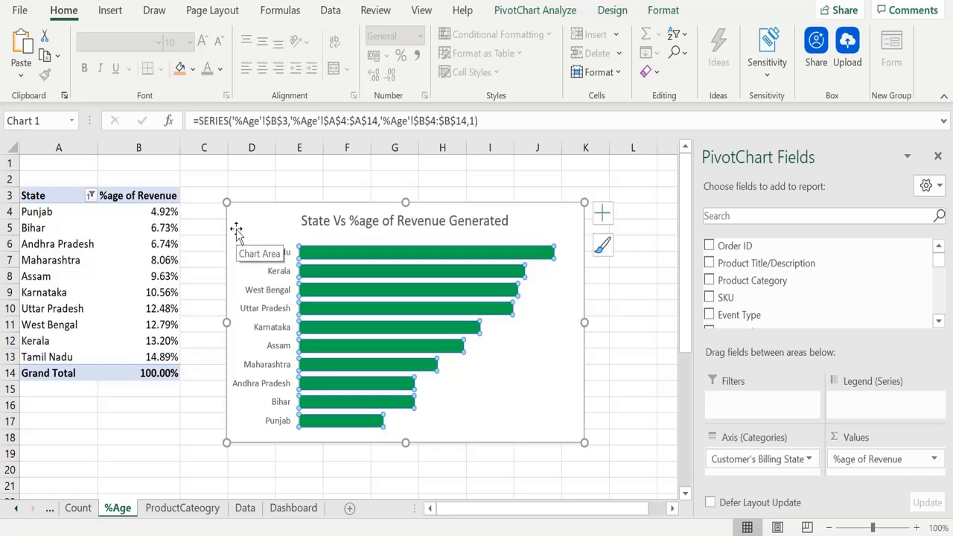
{"action": "left_click", "coordinate": [298, 509]}
{"action": "left_click", "coordinate": [159, 510]}
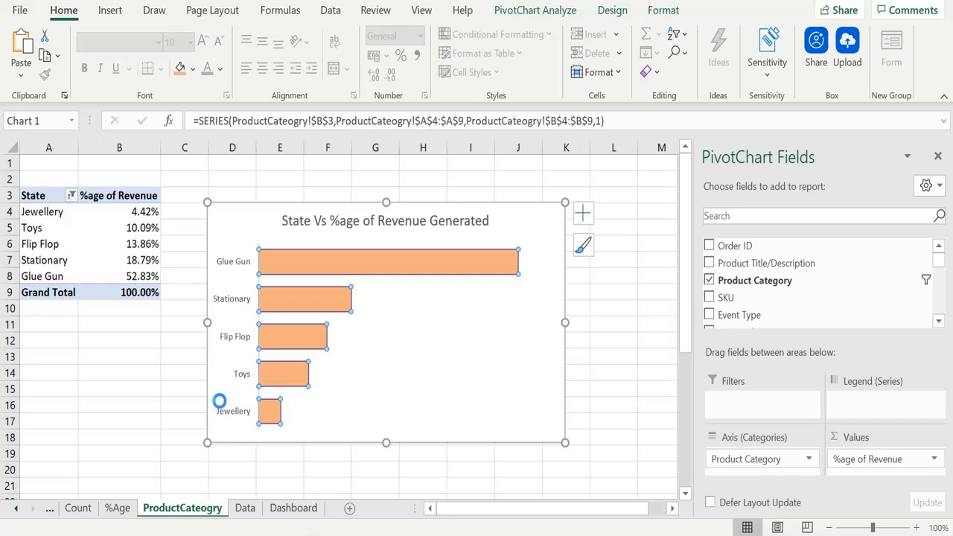
{"action": "key", "text": "ctrl+c"}
{"action": "key", "text": "ctrl+Page_Down"}
{"action": "key", "text": "ctrl+Page_Down"}
{"action": "key", "text": "ctrl+v"}
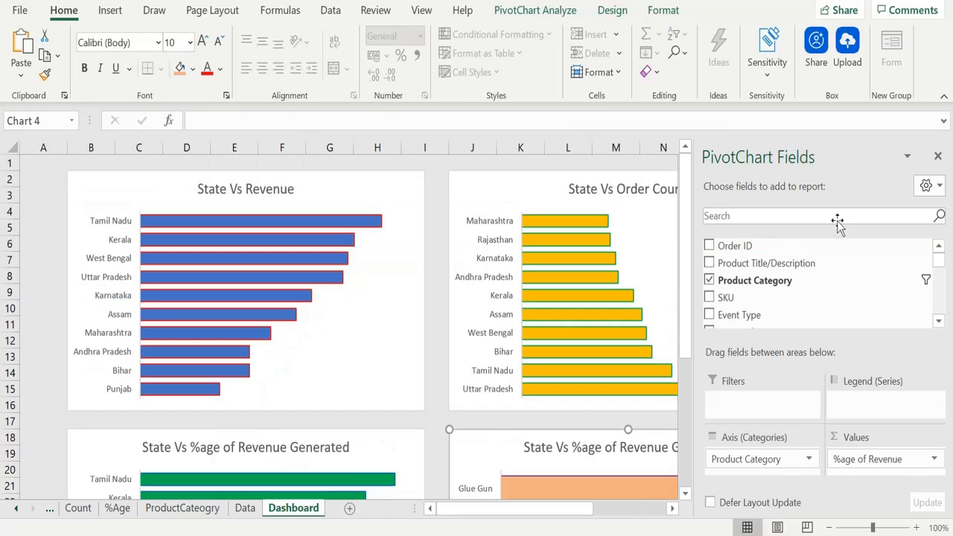
{"action": "left_click", "coordinate": [938, 157]}
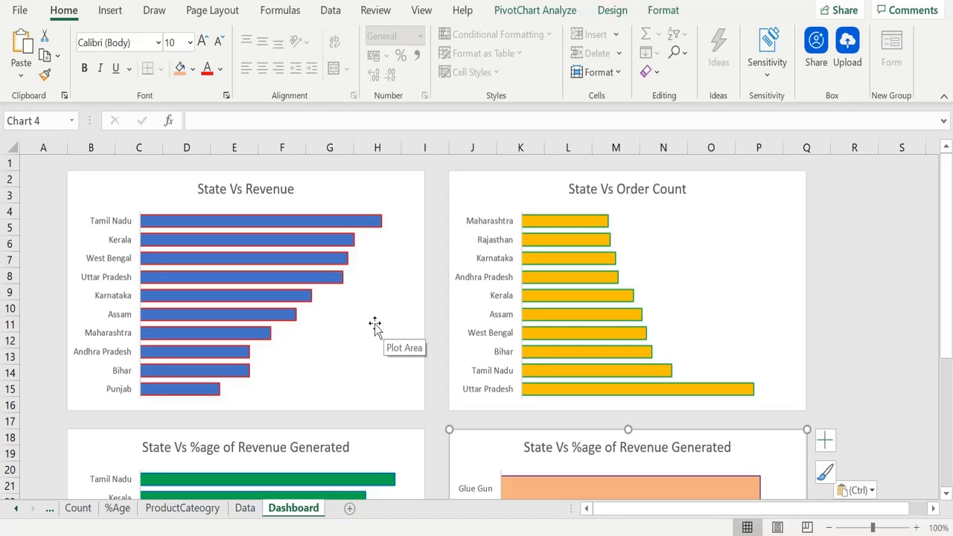
- Insert slicers for Product Category and Customer's Billing State from the State Vs Revenue chart
{"action": "left_click", "coordinate": [397, 242]}
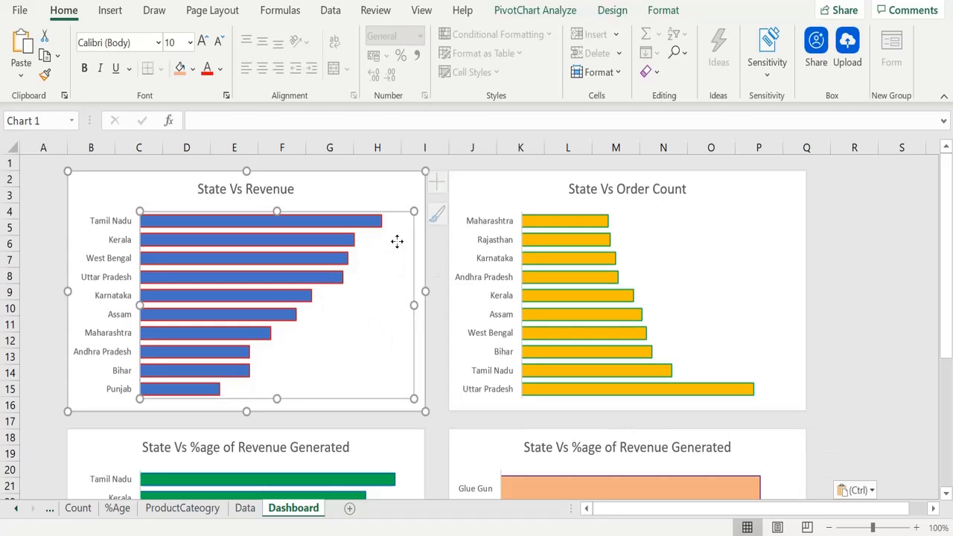
{"action": "left_click", "coordinate": [409, 175]}
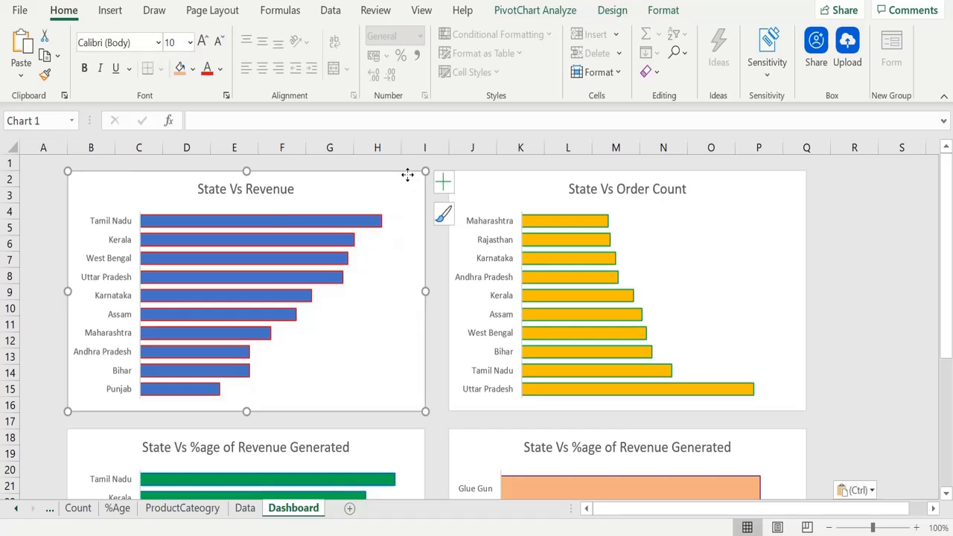
{"action": "left_click", "coordinate": [528, 12]}
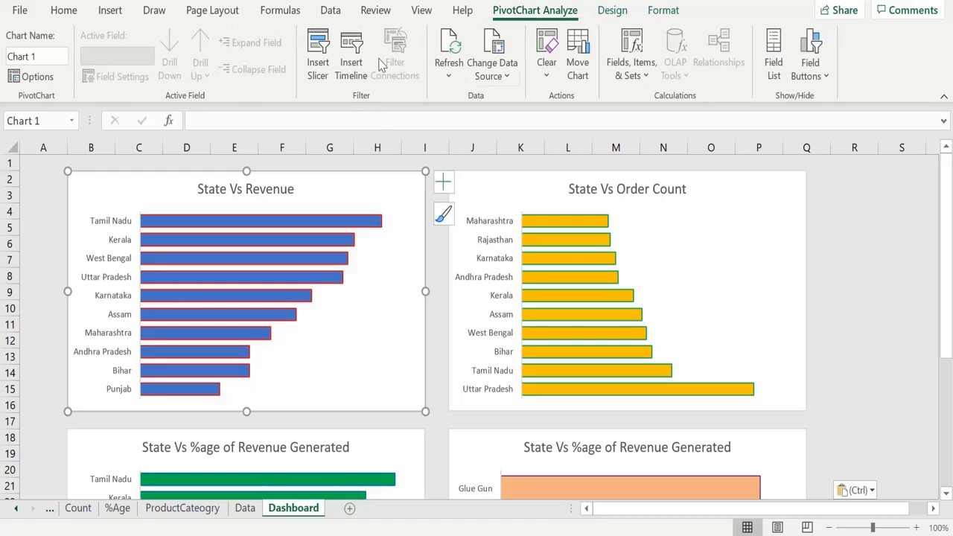
{"action": "left_click", "coordinate": [324, 73]}
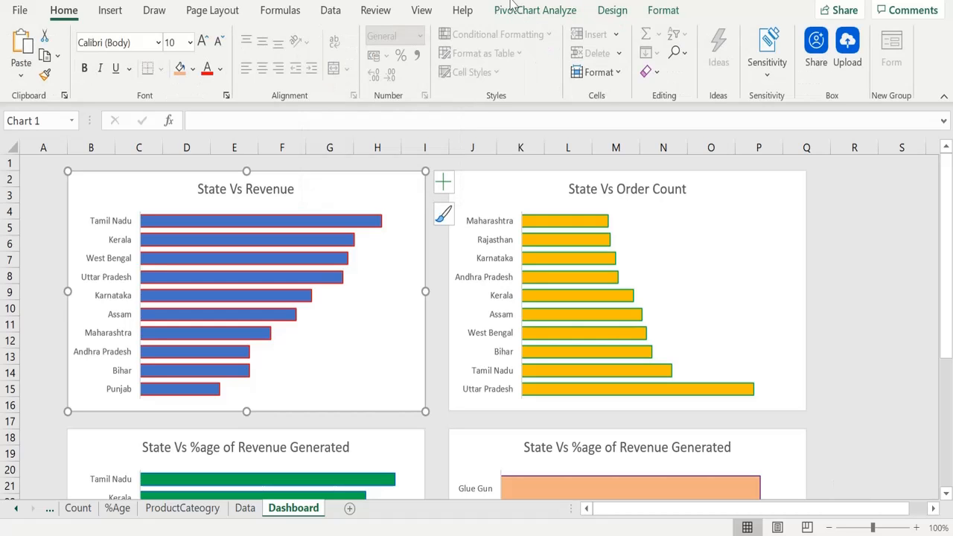
{"action": "left_click", "coordinate": [528, 13]}
{"action": "left_click", "coordinate": [311, 74]}
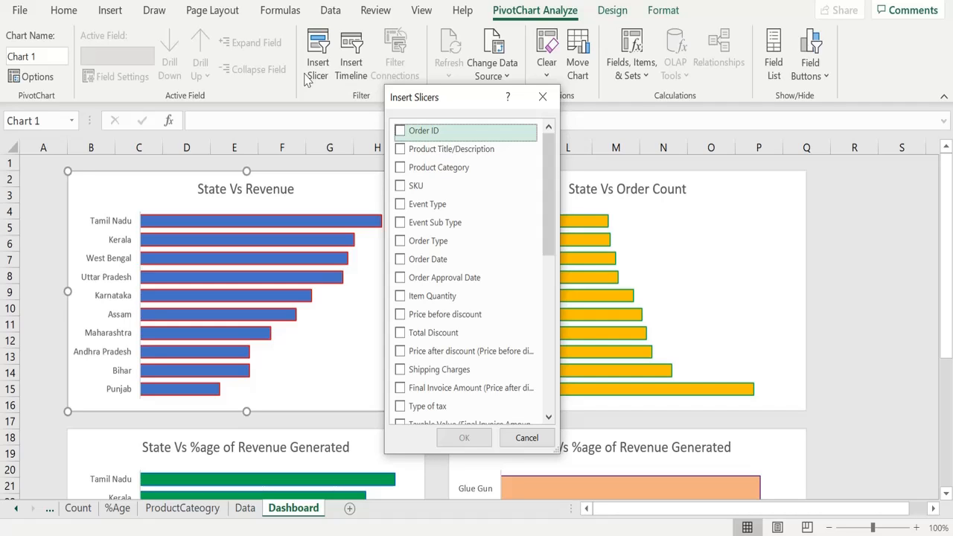
{"action": "left_click", "coordinate": [439, 168]}
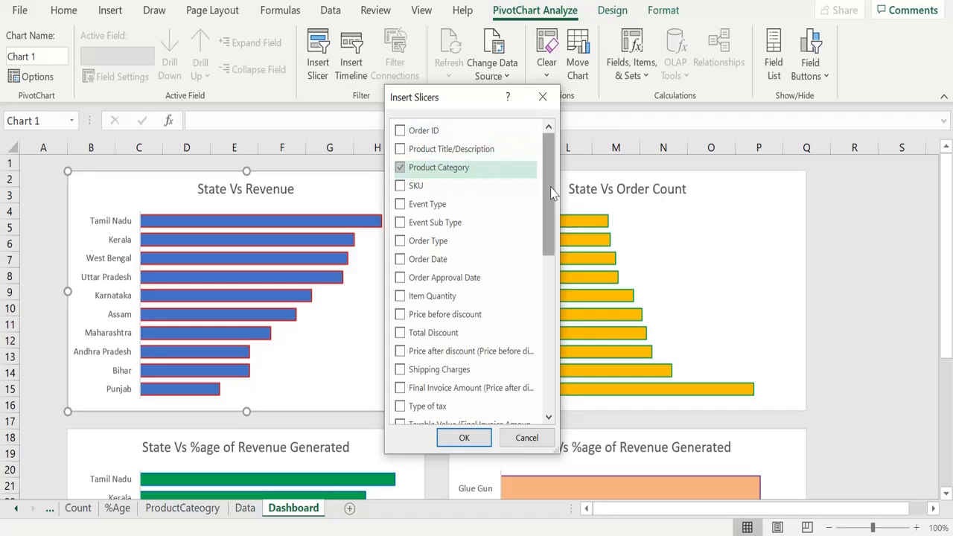
{"action": "left_click_drag", "start_coordinate": [554, 190], "coordinate": [555, 350]}
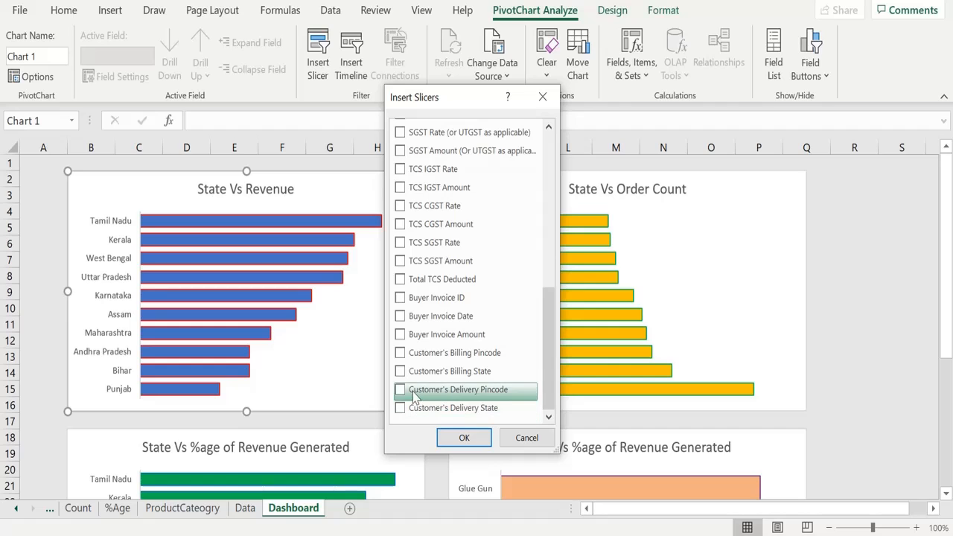
{"action": "left_click", "coordinate": [401, 371]}
{"action": "left_click", "coordinate": [465, 438]}
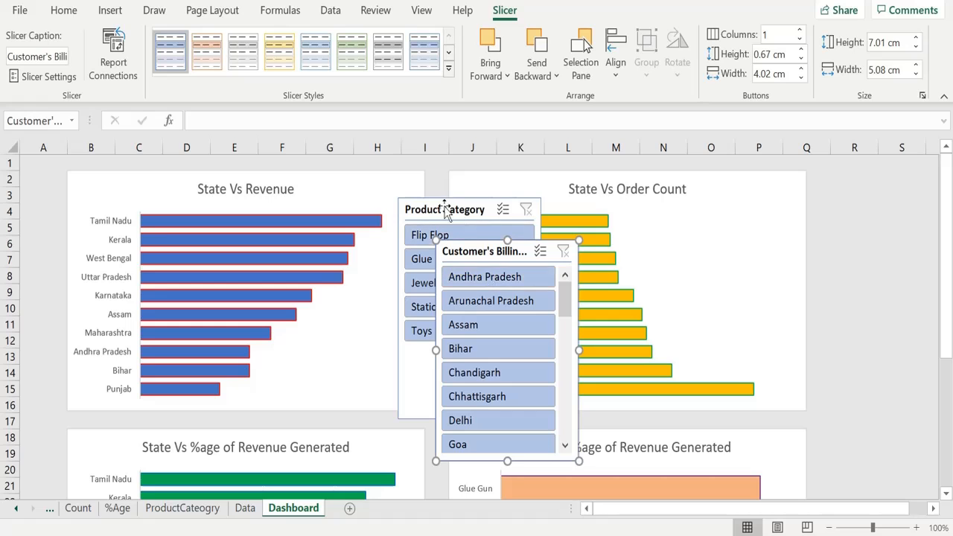
- Place the Customer's Billing State slicer beside the State Vs Order Count chart and the Product Category slicer directly below it
{"action": "left_click_drag", "start_coordinate": [443, 251], "coordinate": [834, 184]}
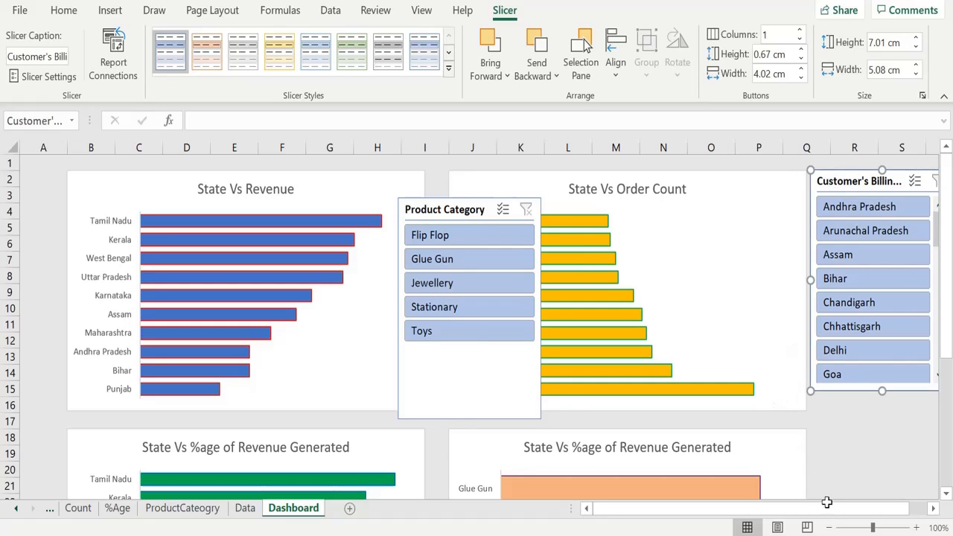
{"action": "left_click", "coordinate": [829, 528]}
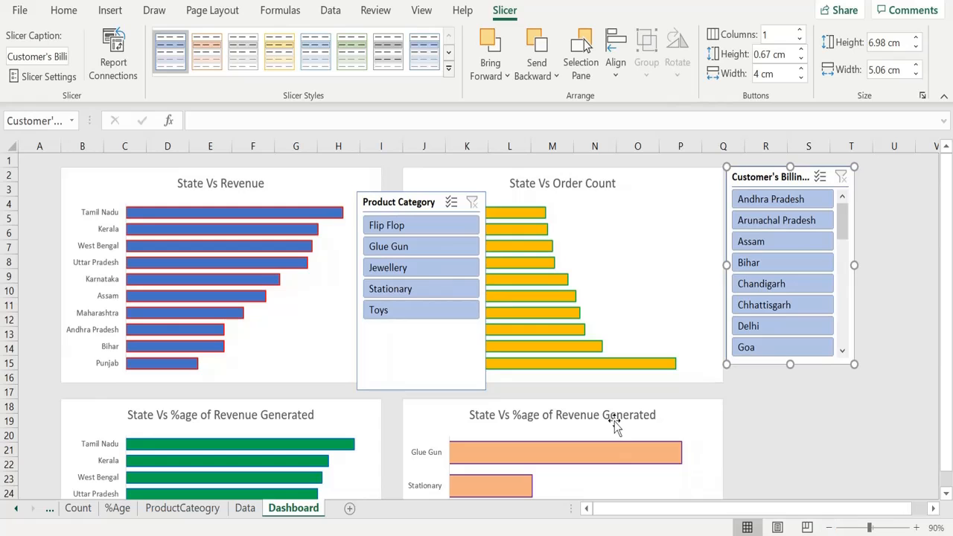
{"action": "left_click_drag", "start_coordinate": [397, 204], "coordinate": [772, 382]}
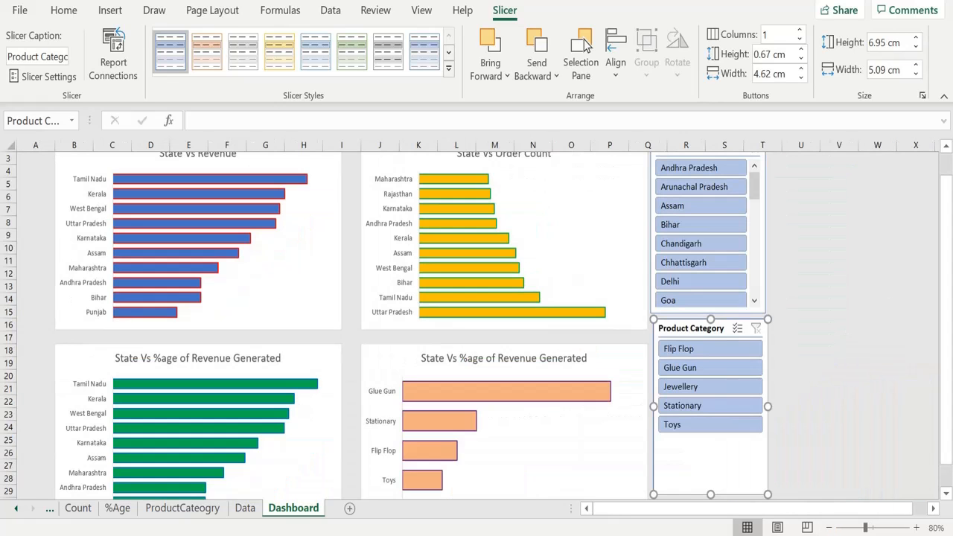
- Filter the Customer's Billing State slicer to Andhra Pradesh and Arunachal Pradesh using multi-select
{"action": "left_click_drag", "start_coordinate": [947, 233], "coordinate": [946, 210]}
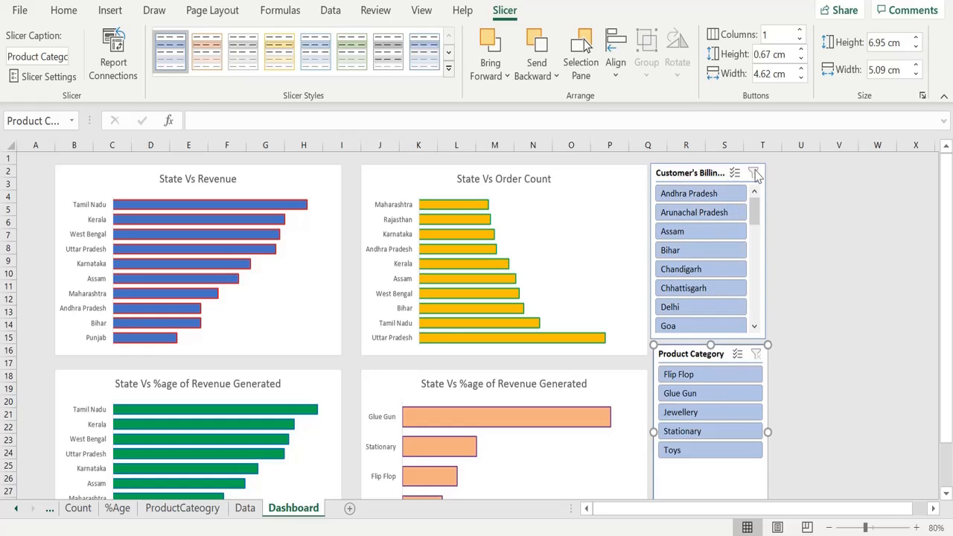
{"action": "left_click", "coordinate": [755, 173]}
{"action": "left_click", "coordinate": [704, 193]}
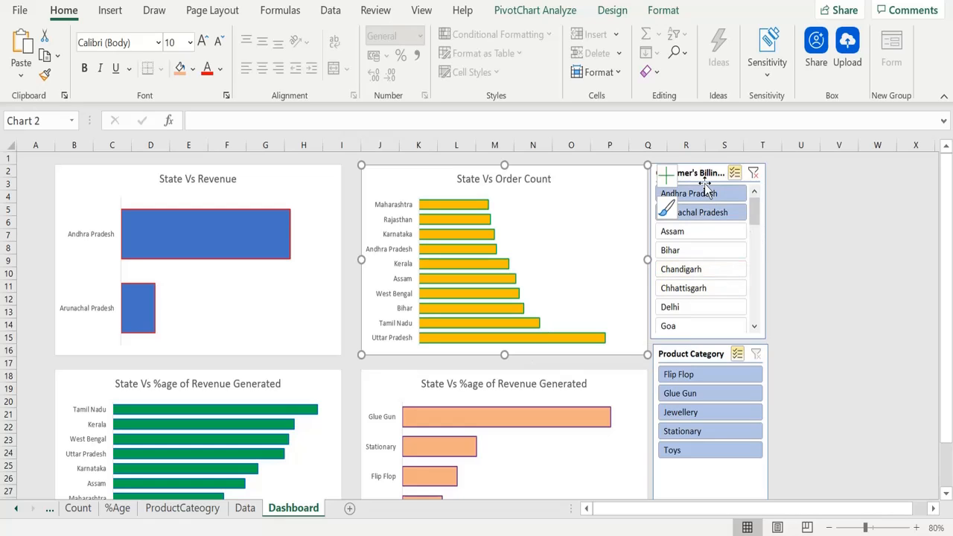
- Connect the Customer's Billing State slicer to the %Age, Count and ProductCateogry pivot tables in addition to Revenue
{"action": "right_click", "coordinate": [734, 218]}
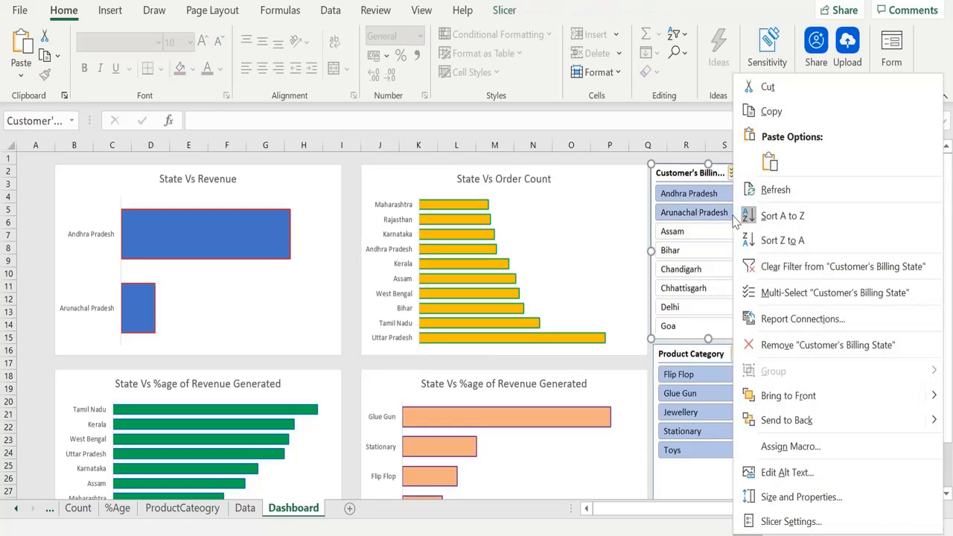
{"action": "left_click", "coordinate": [776, 326]}
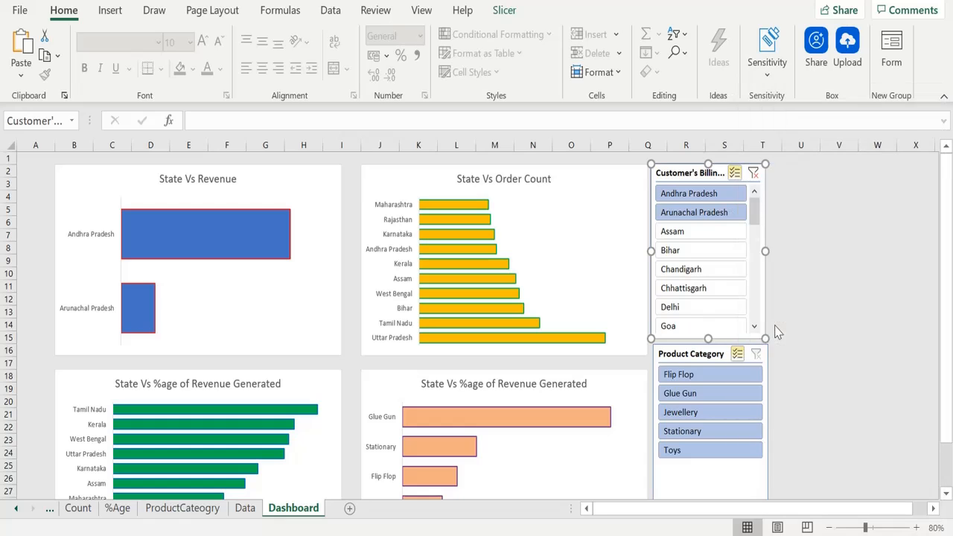
{"action": "left_click_drag", "start_coordinate": [708, 279], "coordinate": [413, 168]}
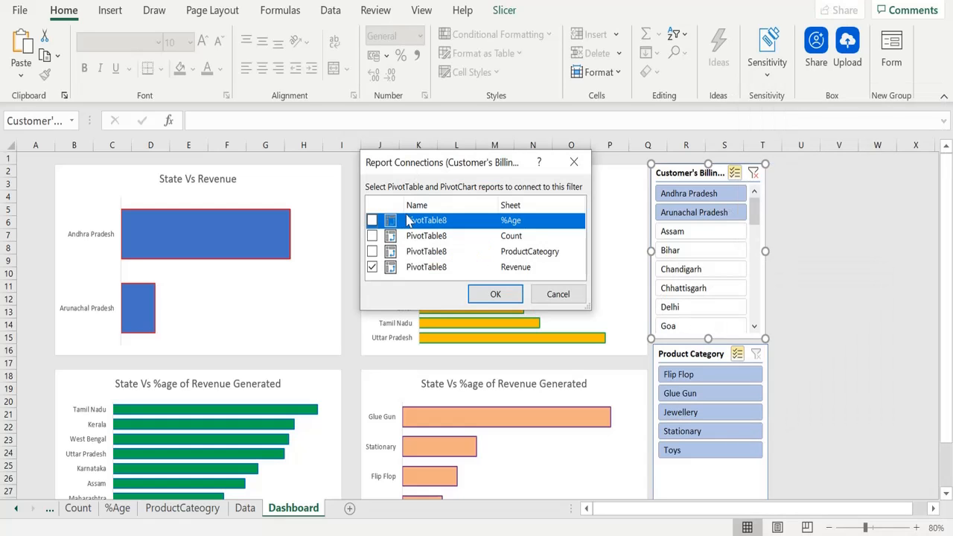
{"action": "left_click", "coordinate": [373, 253]}
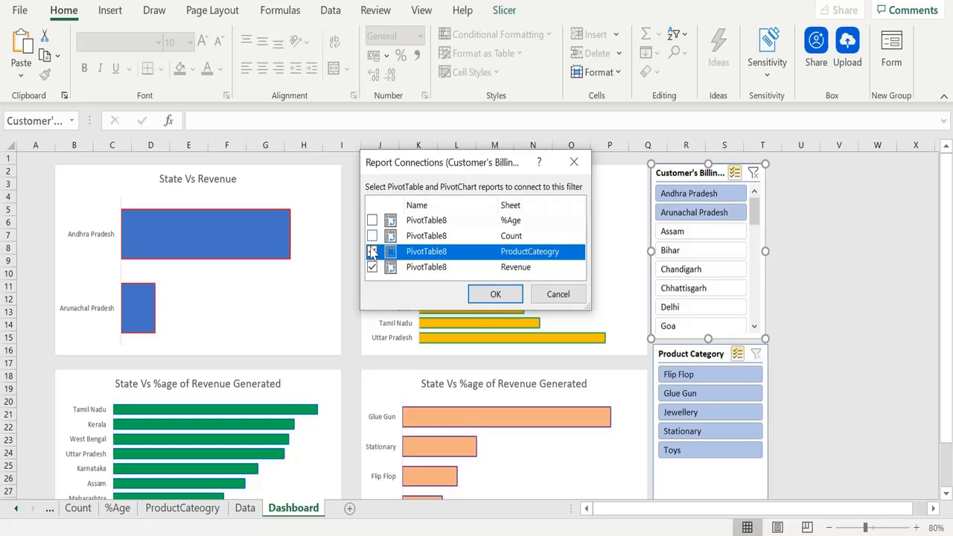
{"action": "left_click", "coordinate": [373, 236]}
{"action": "left_click", "coordinate": [373, 221]}
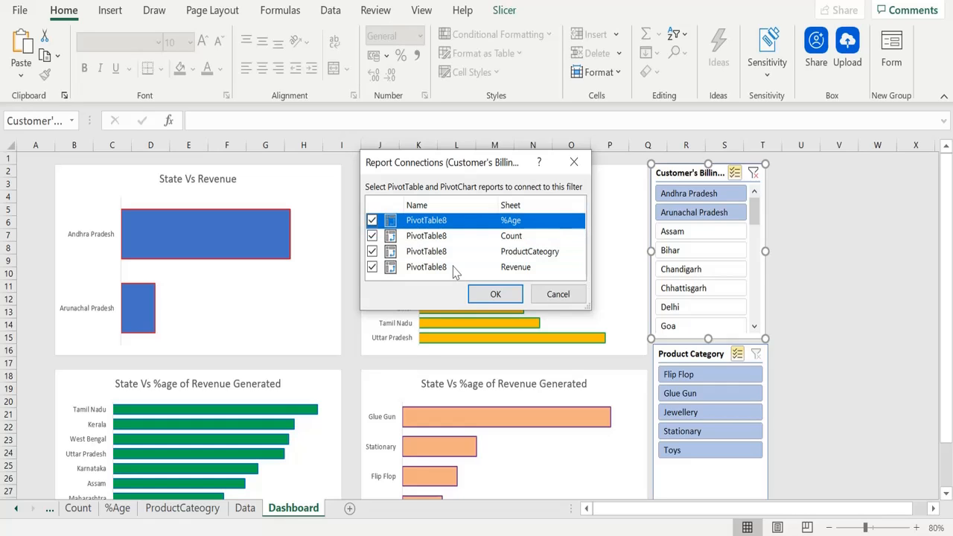
{"action": "left_click", "coordinate": [493, 295]}
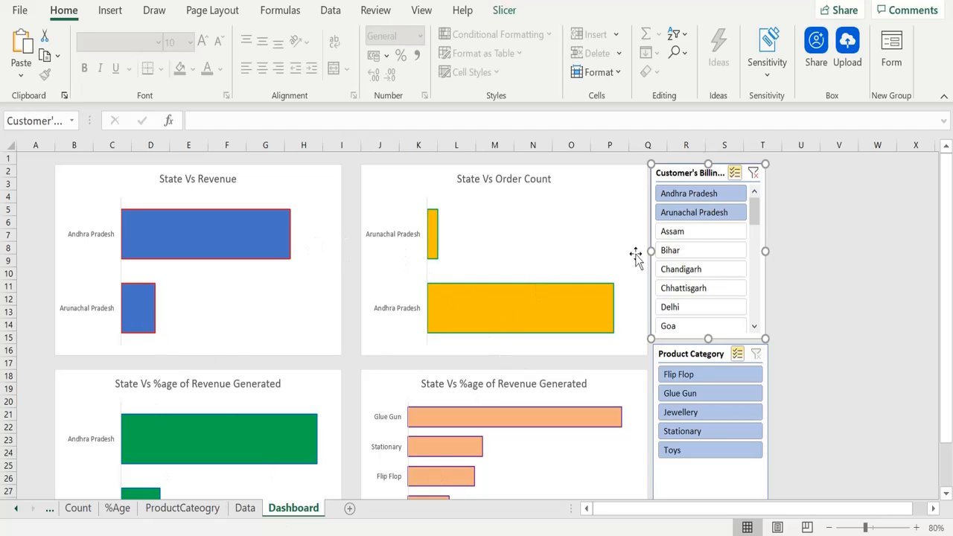
- Add Assam to the states selected in the Customer's Billing State slicer and try toggling Bihar
{"action": "left_click", "coordinate": [680, 233]}
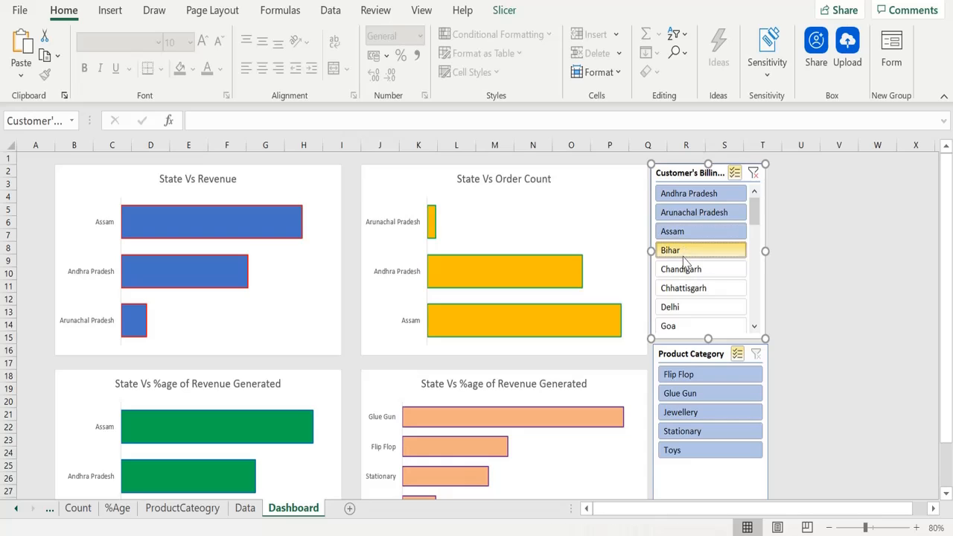
{"action": "left_click", "coordinate": [683, 255]}
{"action": "left_click", "coordinate": [687, 268]}
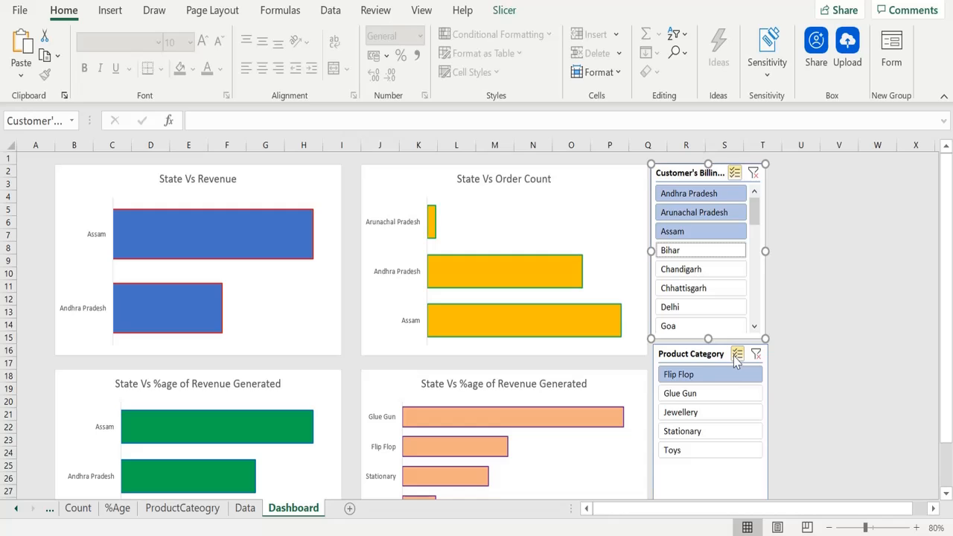
- Try single categories in the Product Category slicer, then enable its multi-select and choose Flip Flop, Glue Gun and Jewellery
{"action": "left_click", "coordinate": [711, 394]}
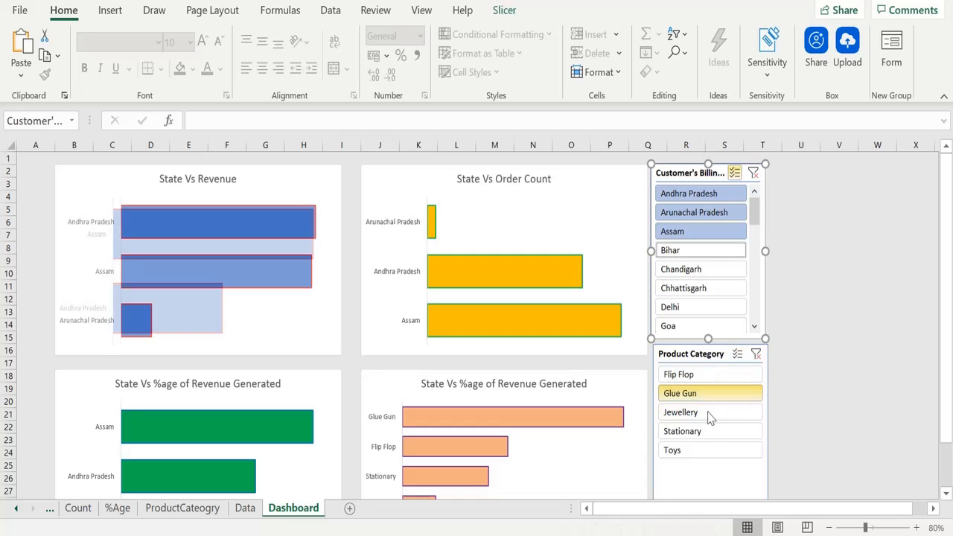
{"action": "left_click", "coordinate": [709, 416]}
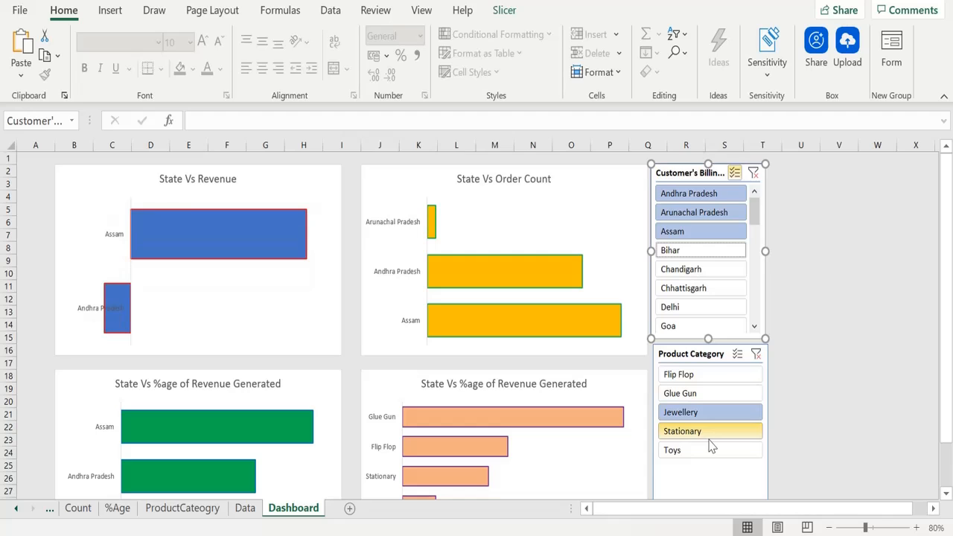
{"action": "left_click", "coordinate": [719, 356]}
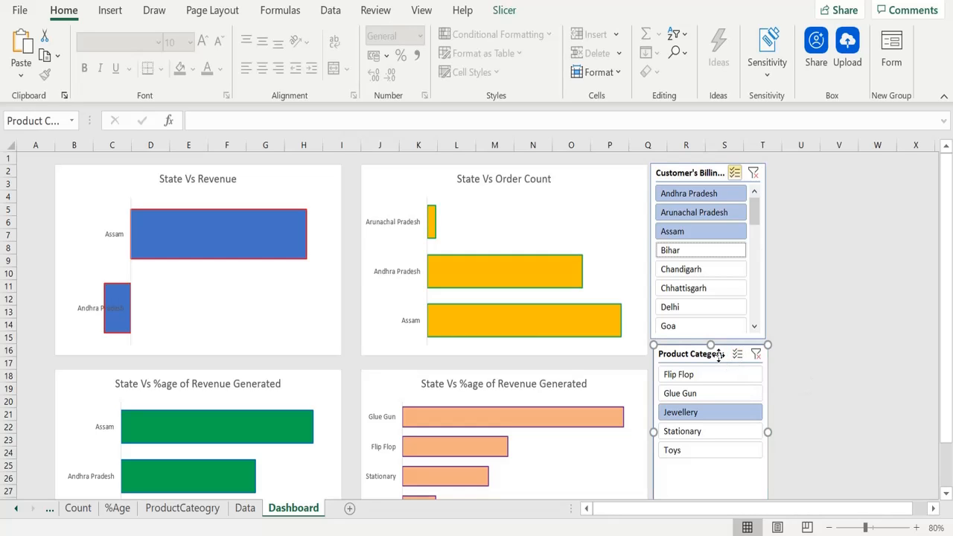
{"action": "right_click", "coordinate": [719, 356]}
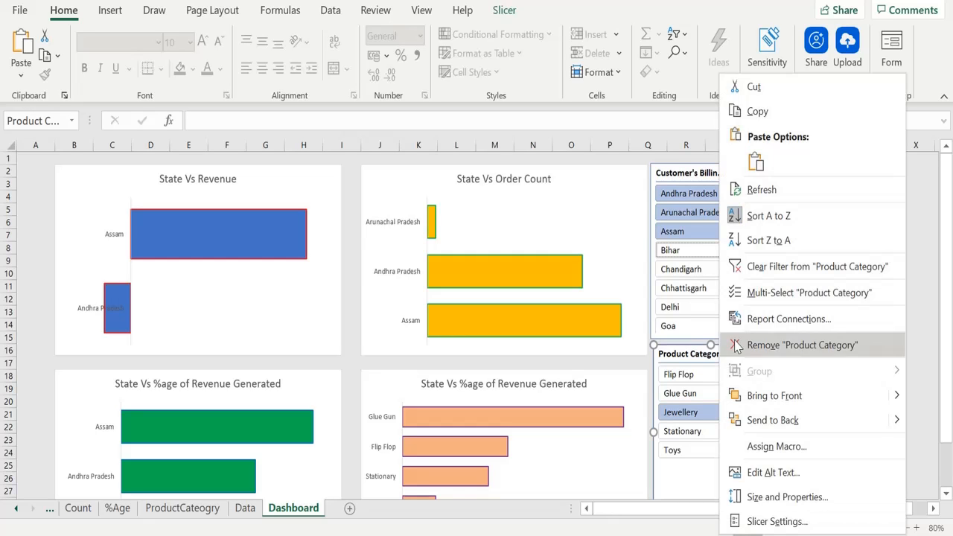
{"action": "left_click", "coordinate": [762, 294]}
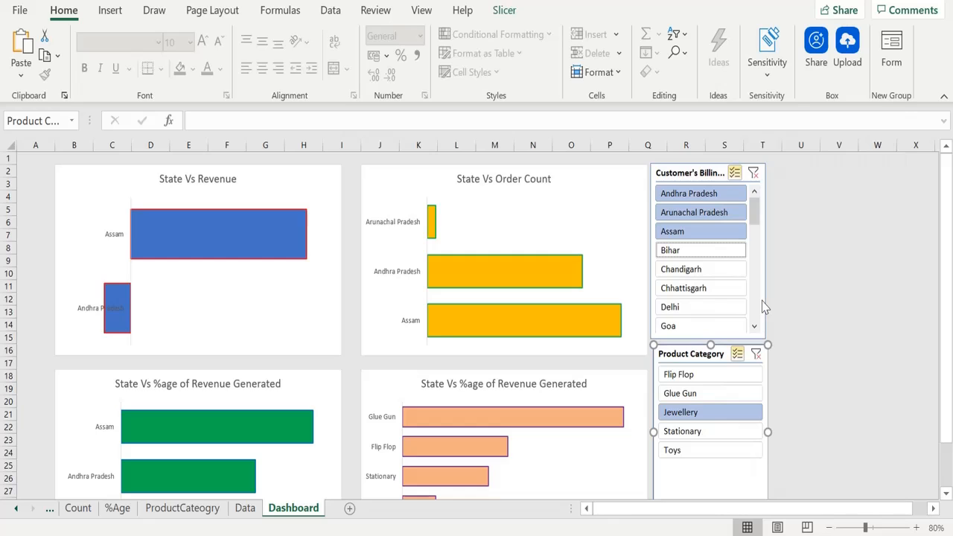
{"action": "left_click", "coordinate": [707, 394]}
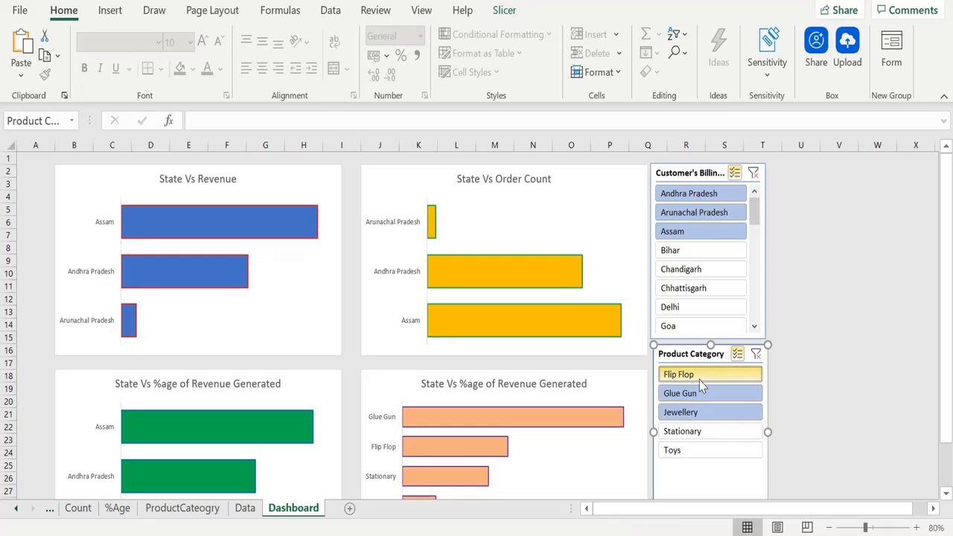
{"action": "left_click", "coordinate": [702, 375]}
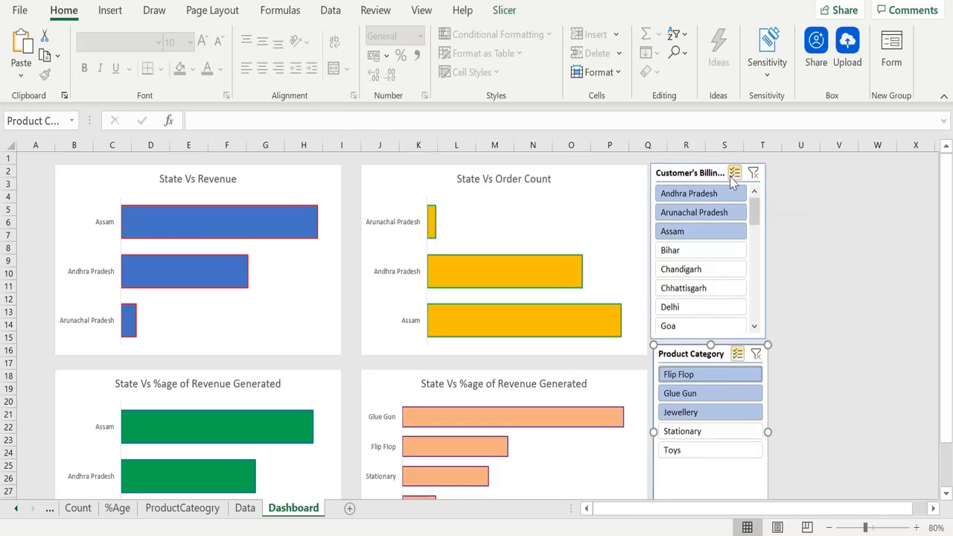
- Try single states in the Customer's Billing State slicer, then multi-select Andhra Pradesh, Arunachal Pradesh, Assam and Bihar
{"action": "left_click", "coordinate": [717, 232]}
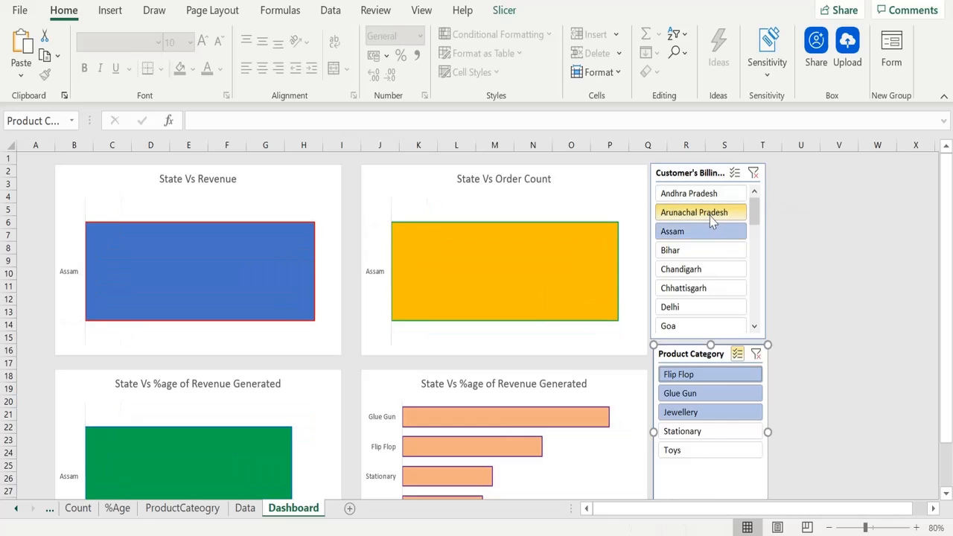
{"action": "left_click", "coordinate": [711, 216]}
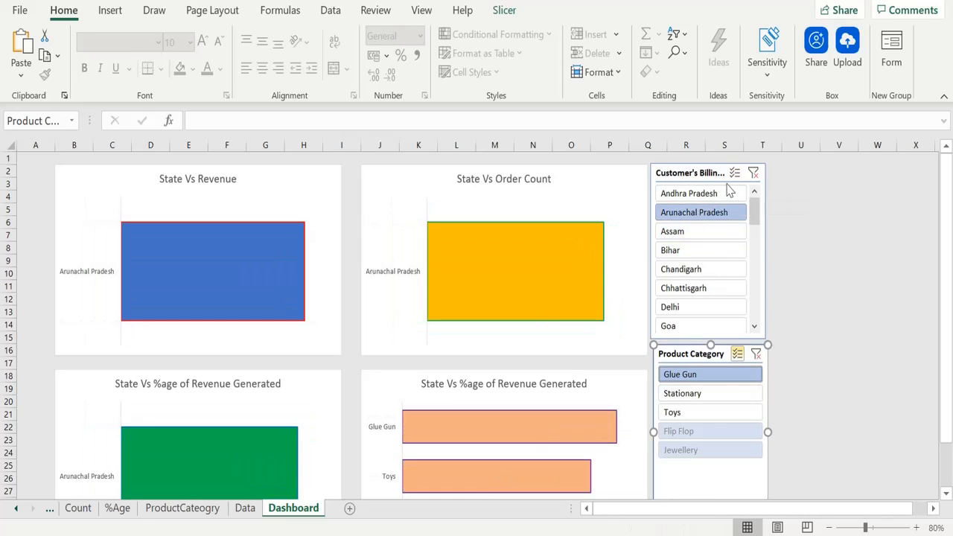
{"action": "left_click", "coordinate": [726, 182]}
{"action": "right_click", "coordinate": [728, 188]}
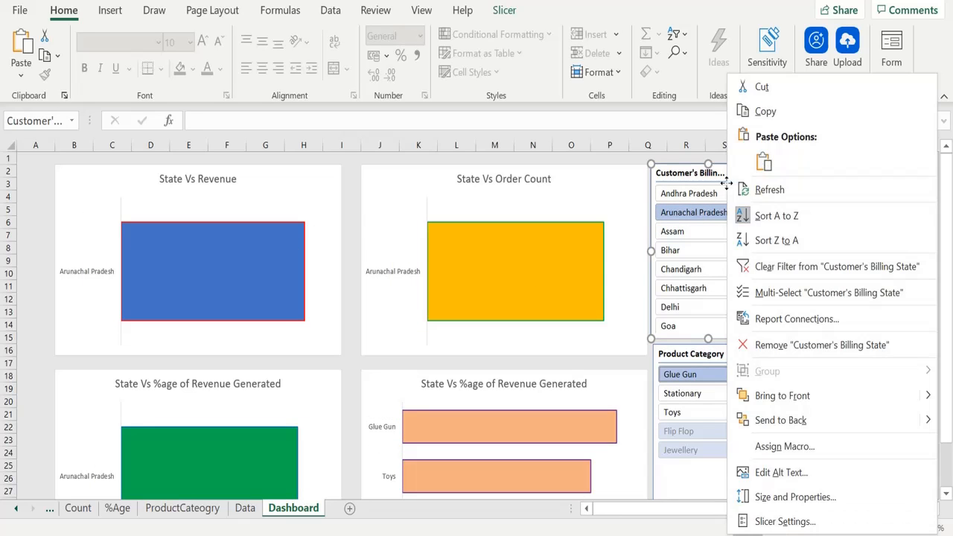
{"action": "left_click", "coordinate": [767, 293]}
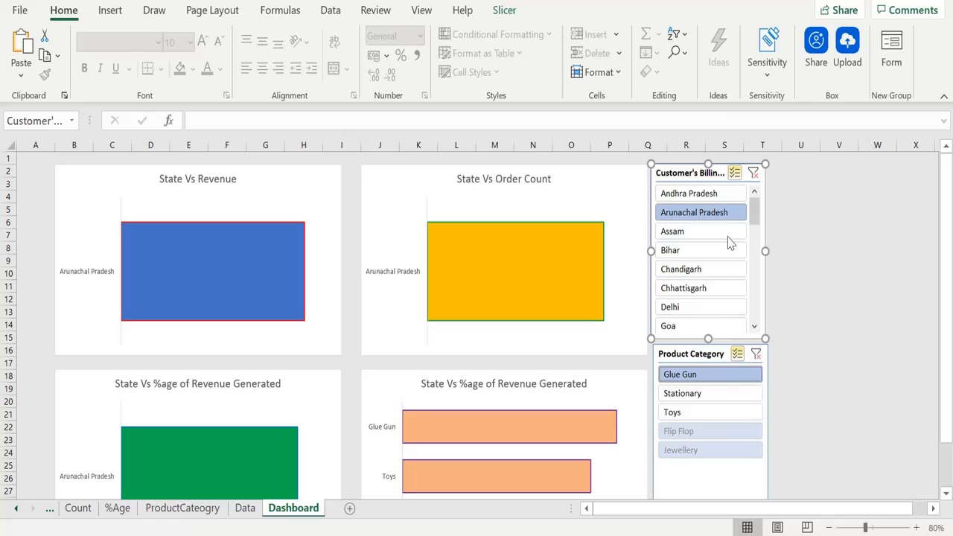
{"action": "left_click", "coordinate": [697, 196]}
{"action": "left_click", "coordinate": [700, 231]}
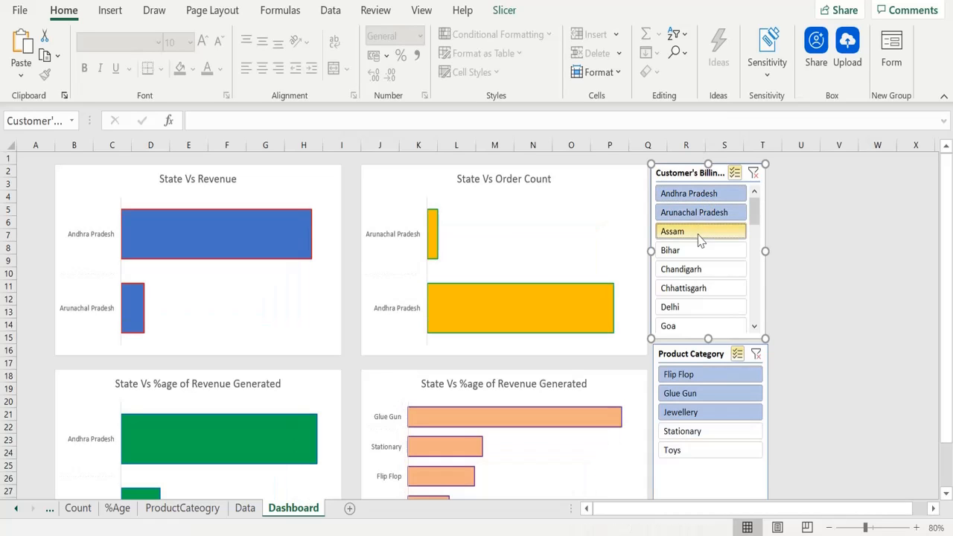
{"action": "left_click", "coordinate": [700, 253]}
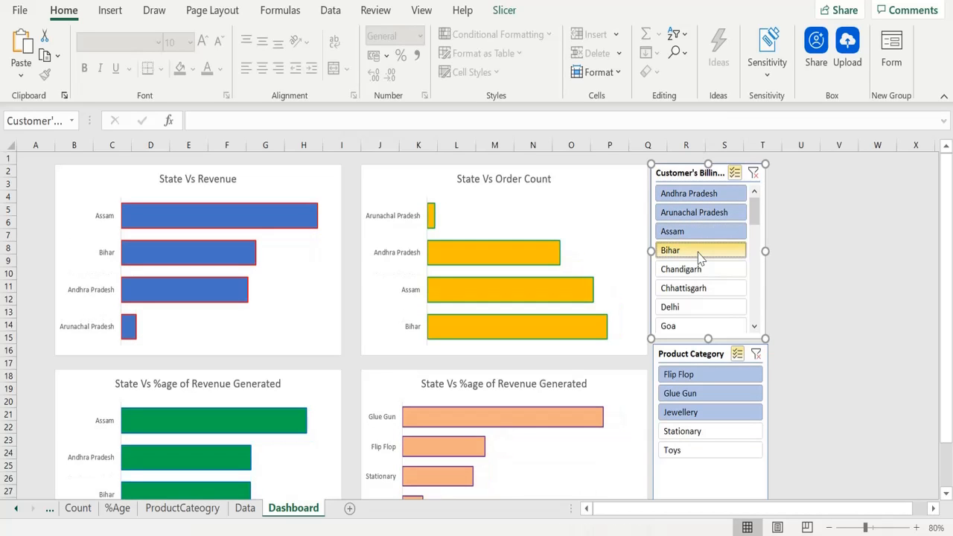